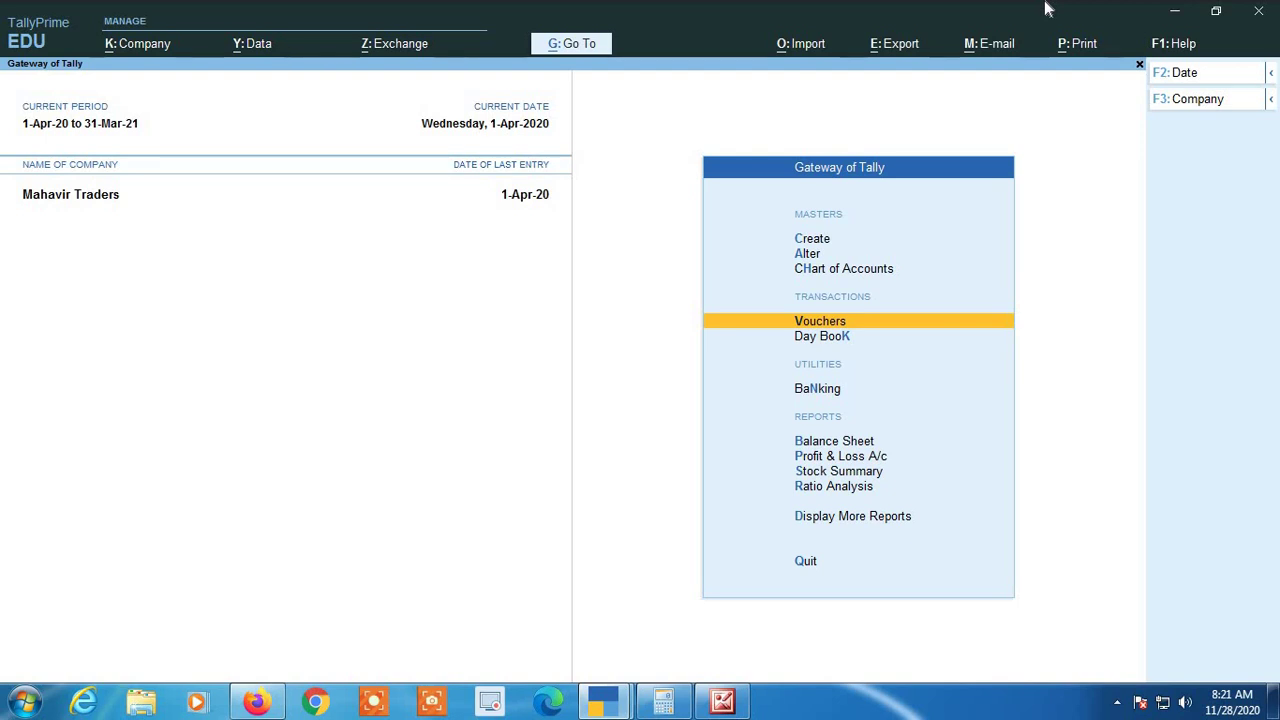
# Open a new Purchase voucher for Mahavir Traders from the Gateway of Tally
pyautogui.press('Return')
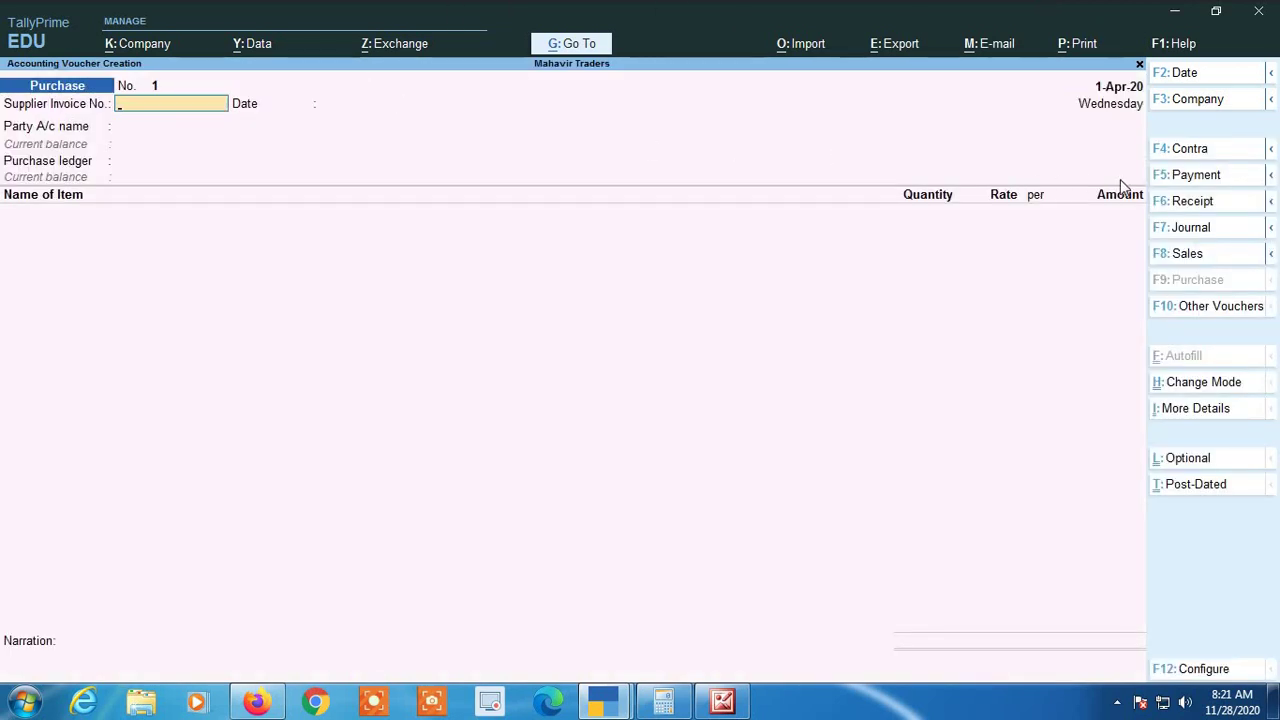
pyautogui.click(1190, 175)
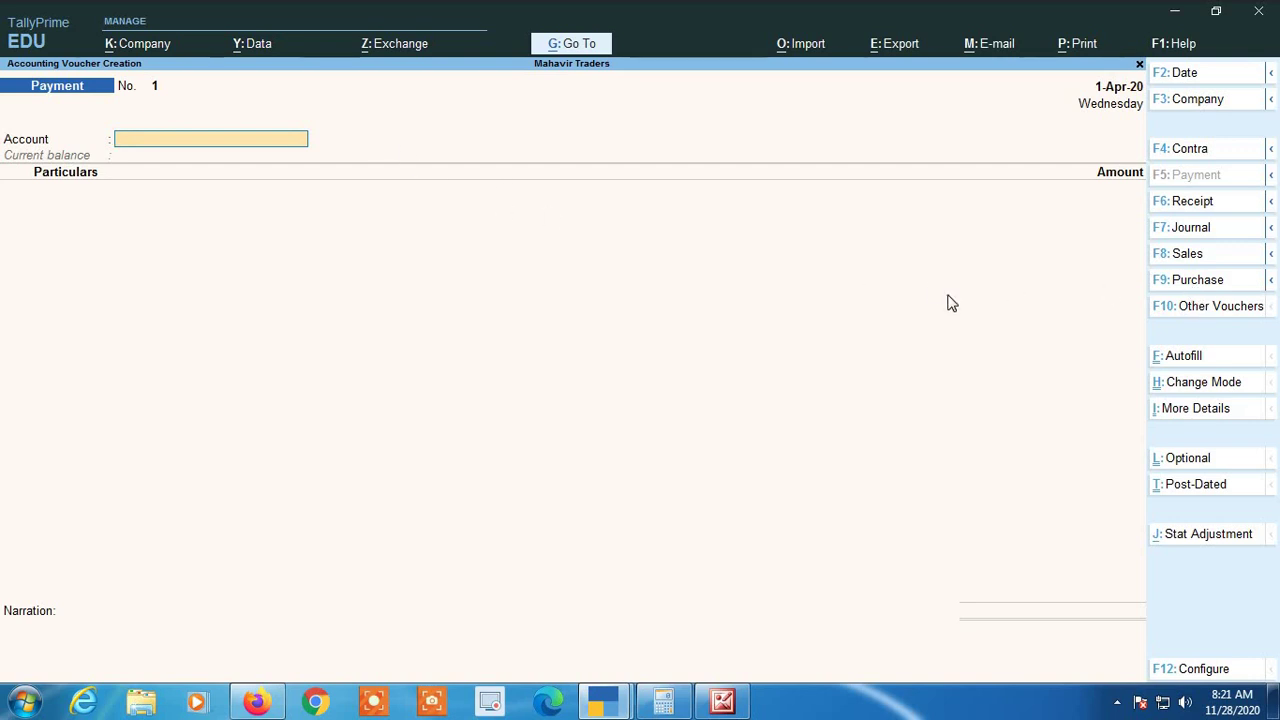
pyautogui.click(1196, 288)
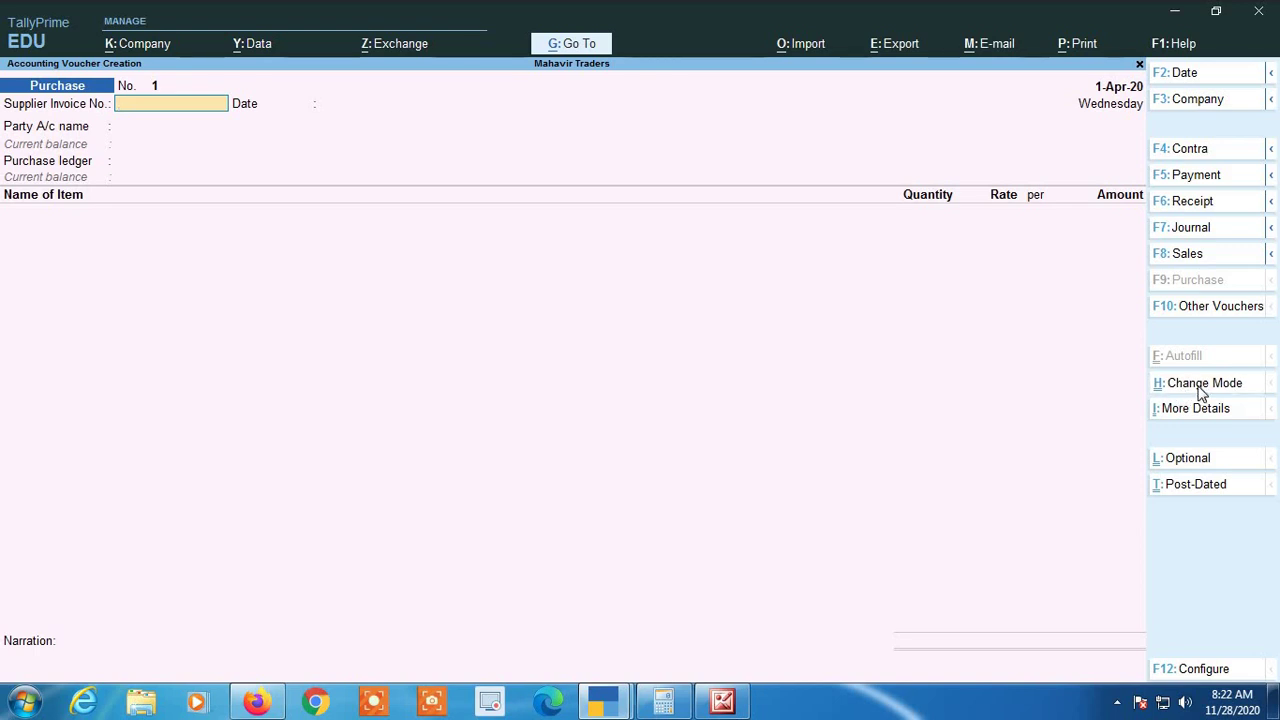
# Review the available voucher modes and set the purchase voucher to Item Invoice mode
pyautogui.click(1202, 394)
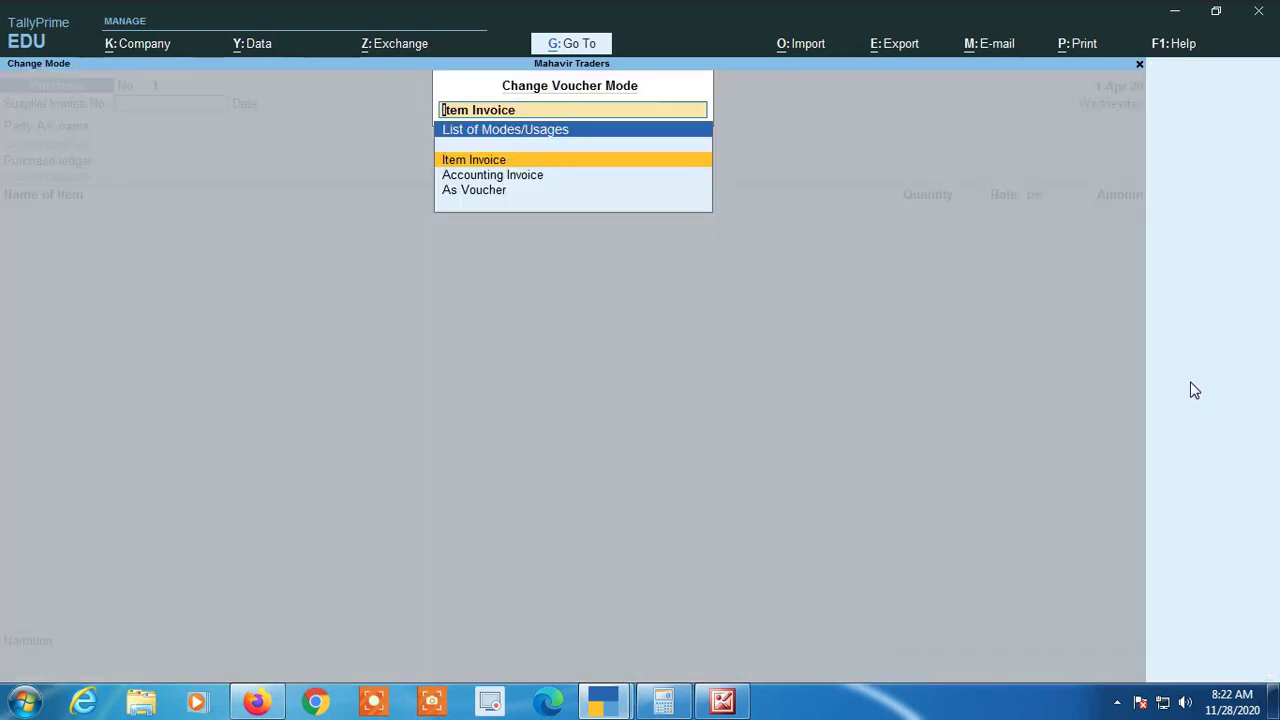
pyautogui.press('Down')
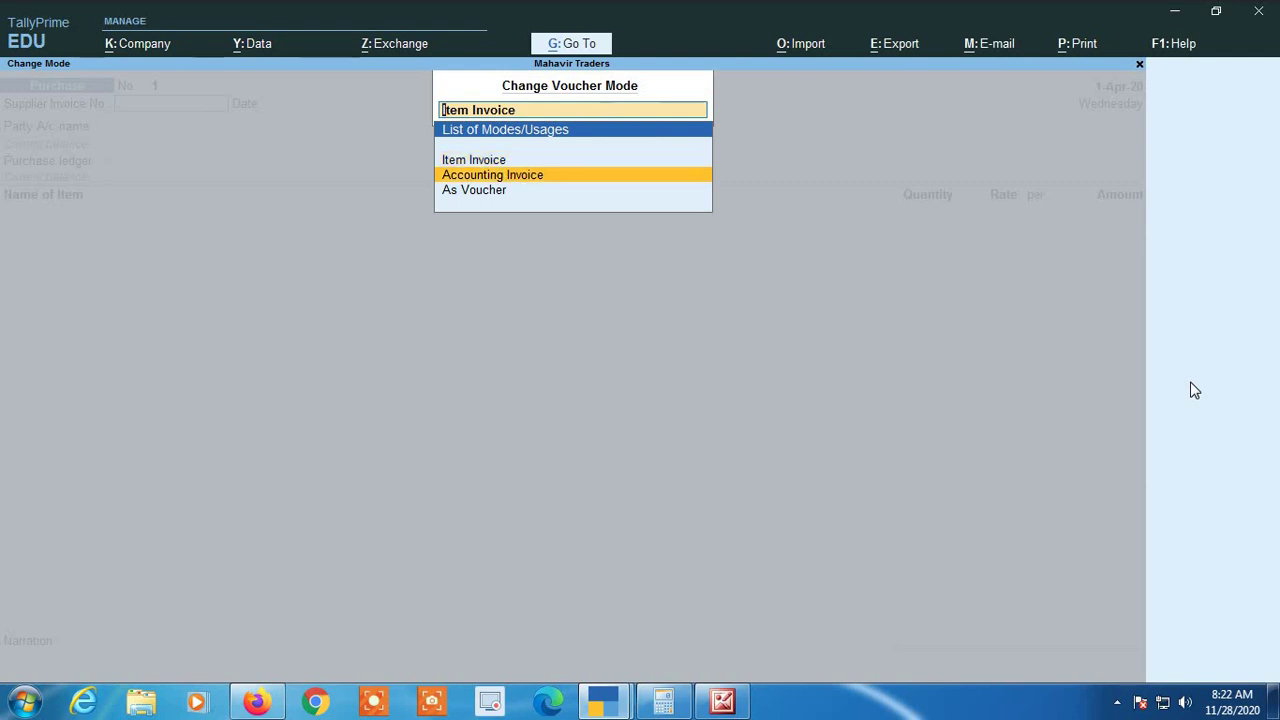
pyautogui.press('Down')
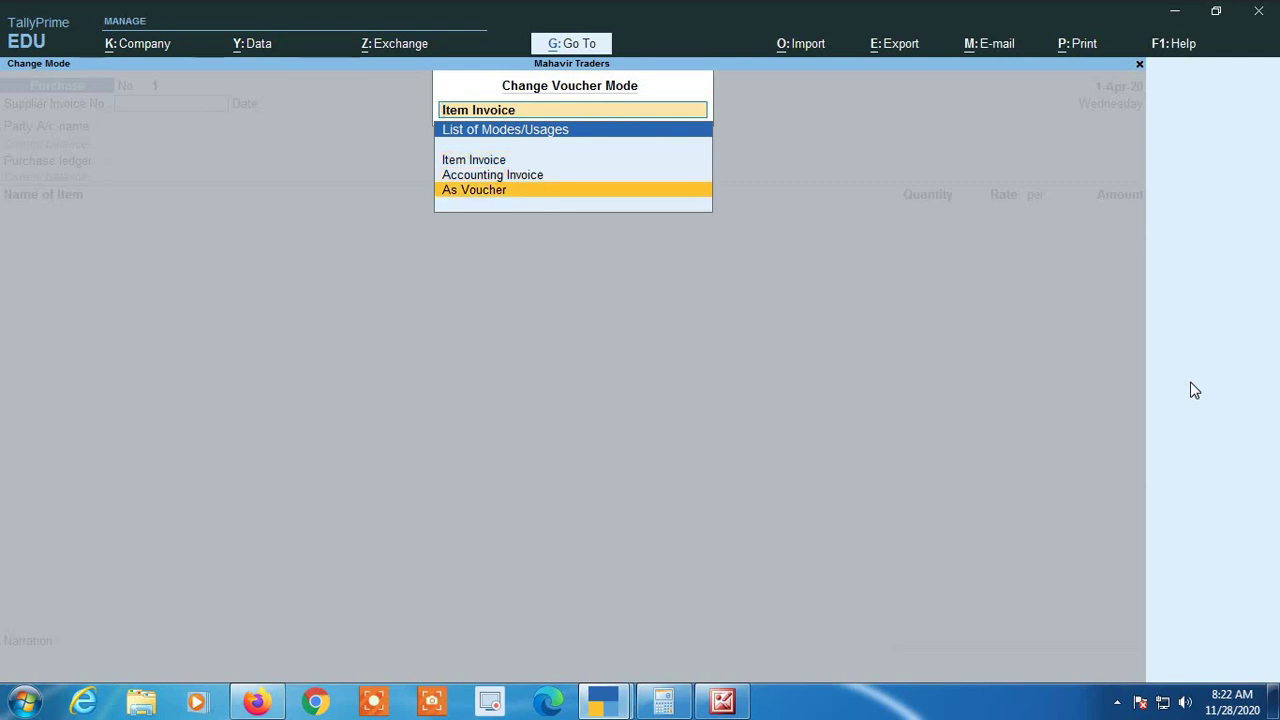
pyautogui.press('Up')
pyautogui.press('Up')
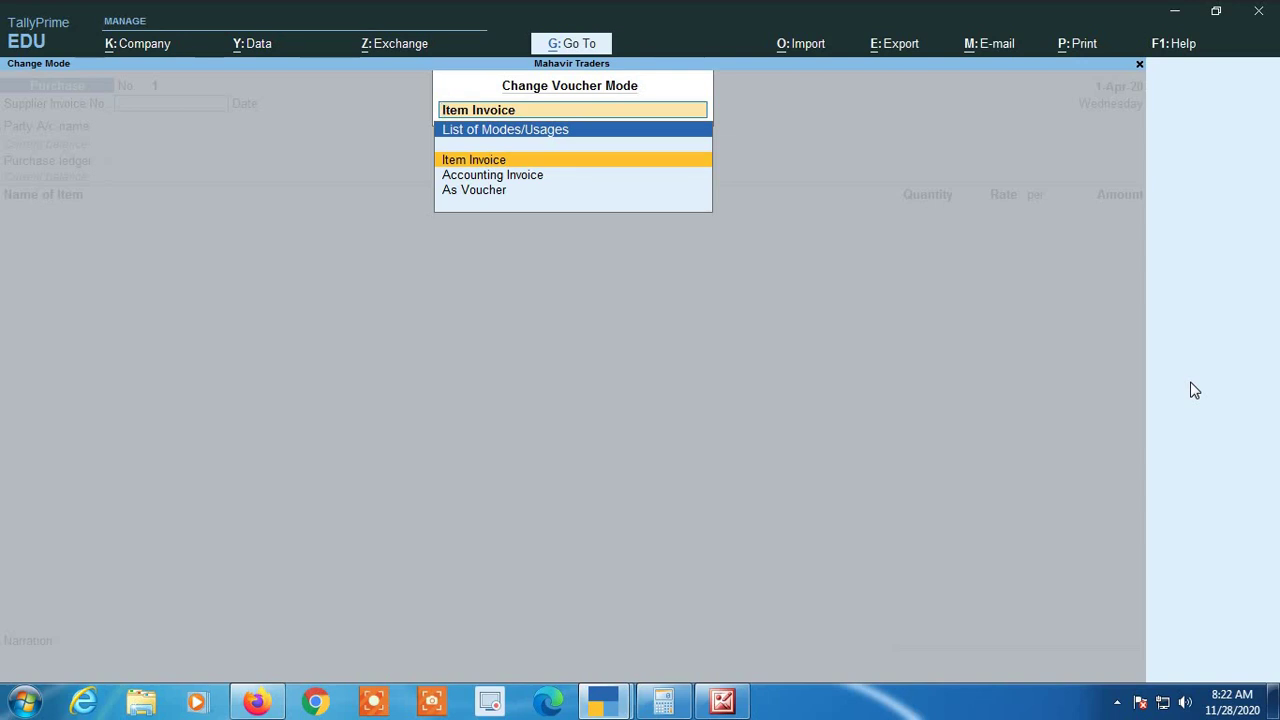
pyautogui.press('Return')
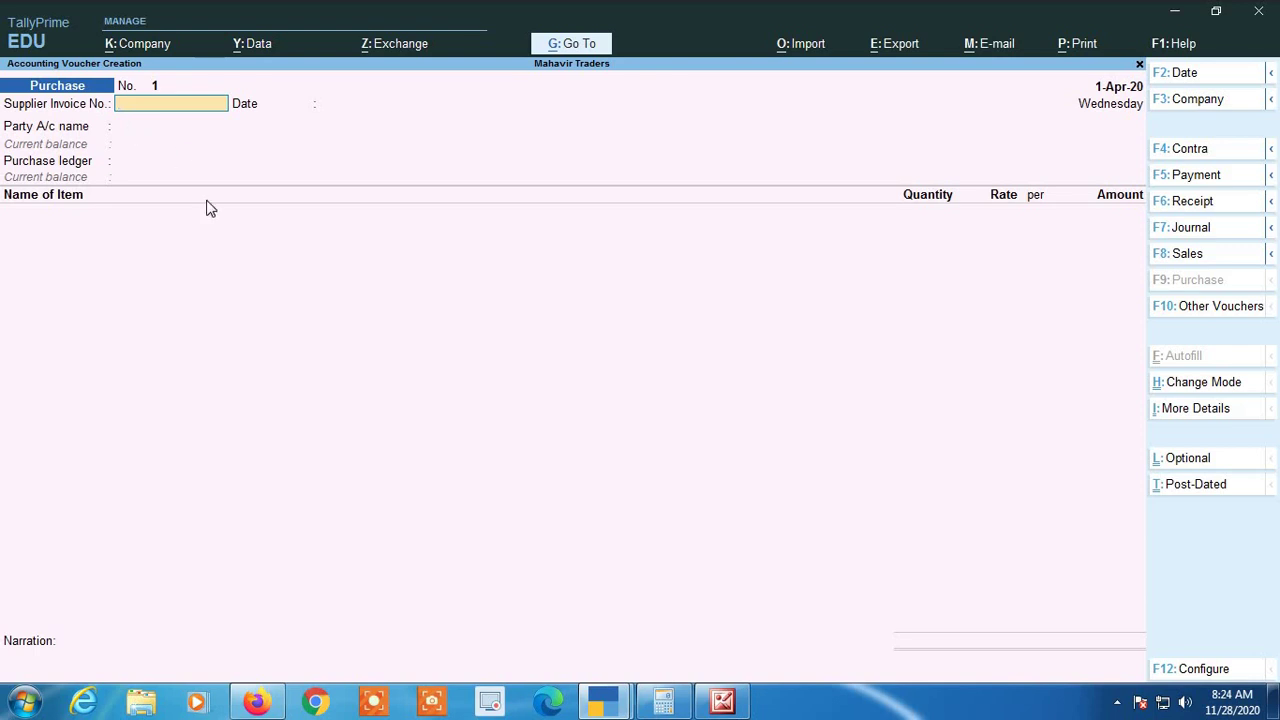
# Switch to the other TallyPrime window, examine the Ganga Traders tax invoice's items, rates and taxes, and return to the purchase voucher
pyautogui.moveTo(613, 710)
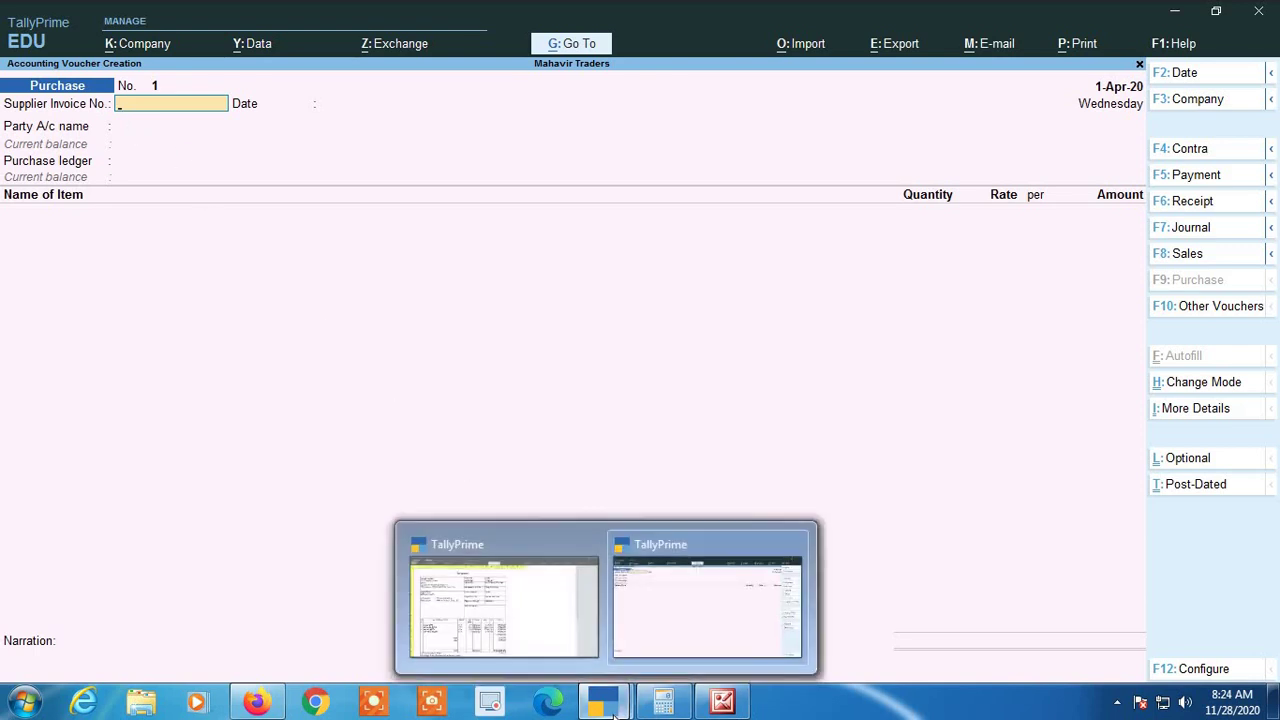
pyautogui.click(551, 636)
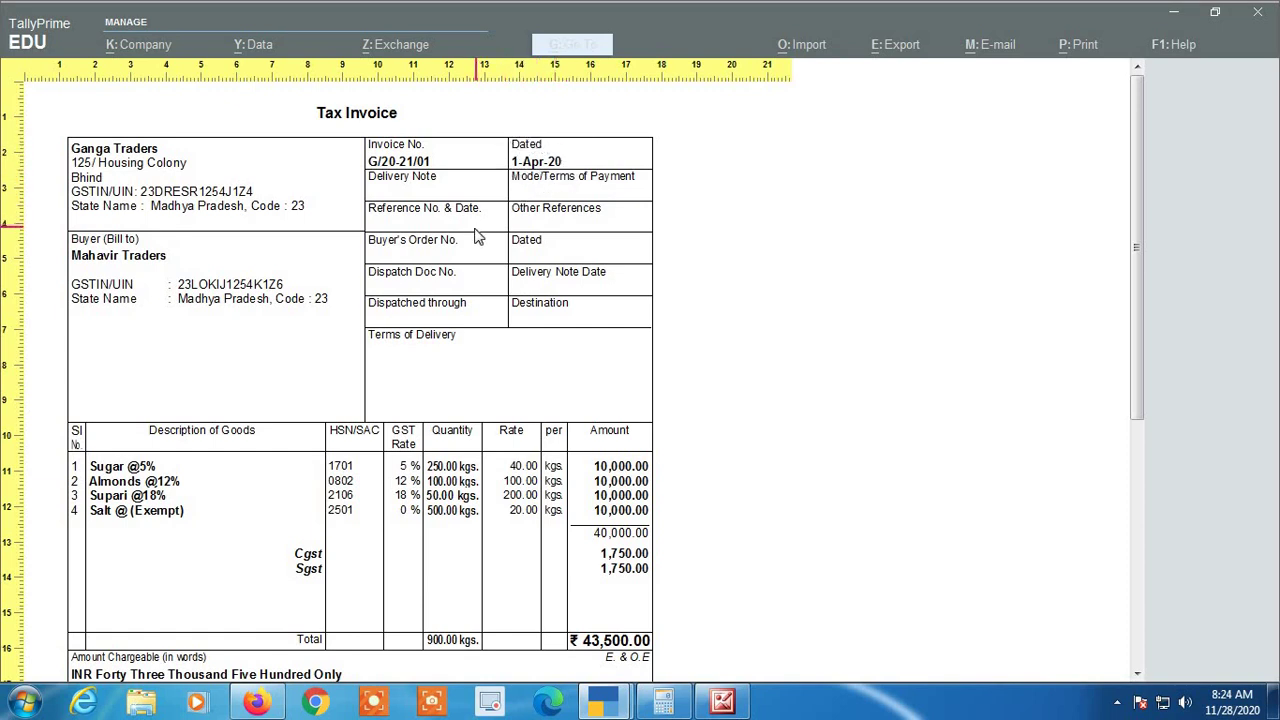
pyautogui.scroll(-4, 474, 242)
pyautogui.scroll(-3, 474, 242)
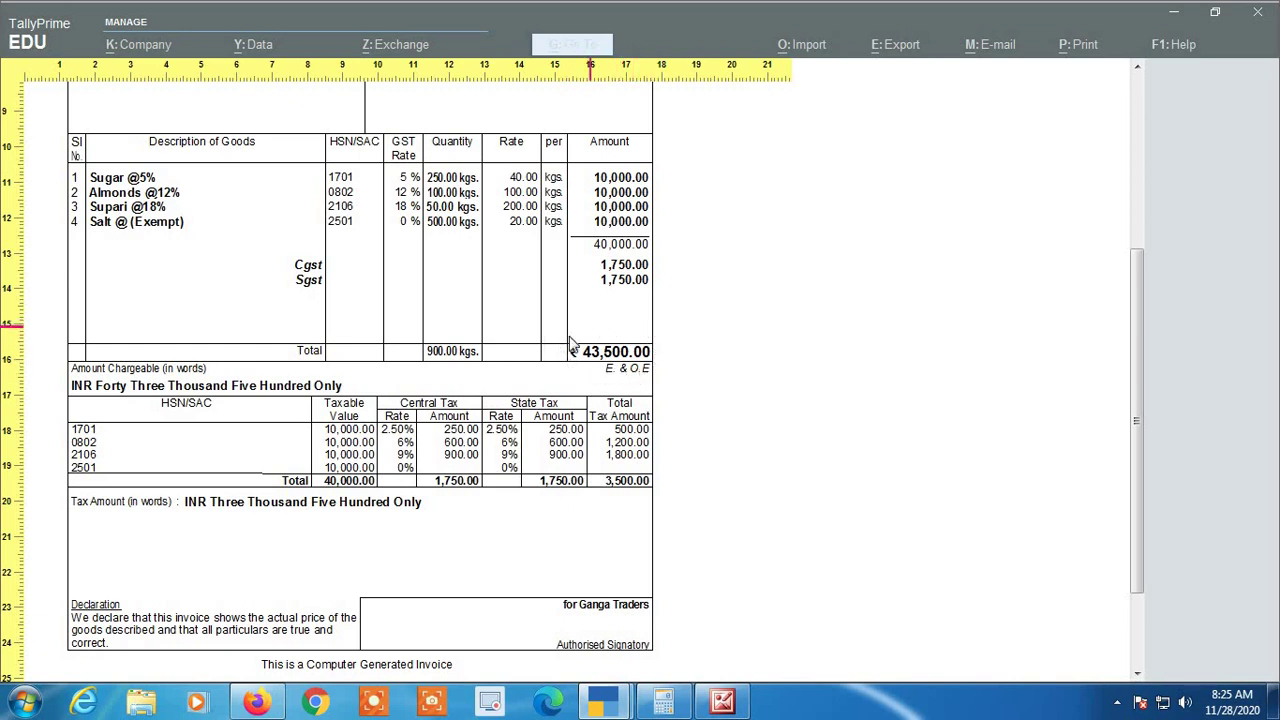
pyautogui.scroll(3, 438, 344)
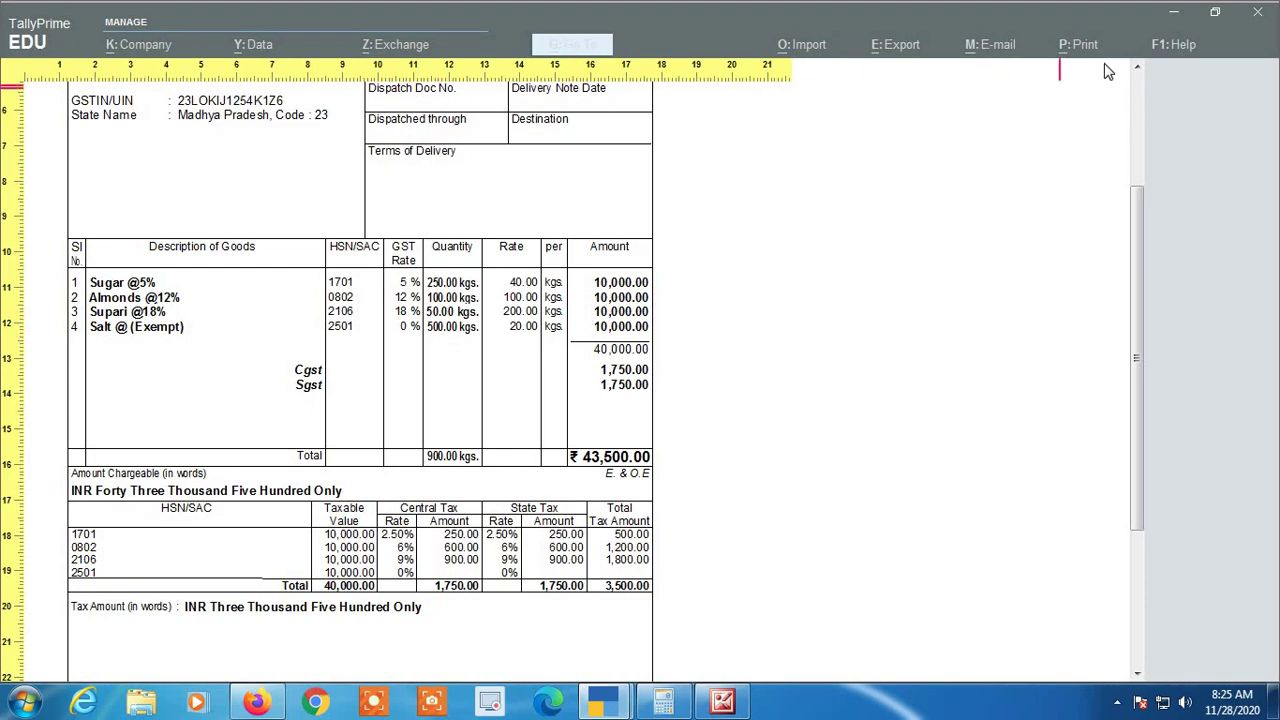
pyautogui.press('Escape')
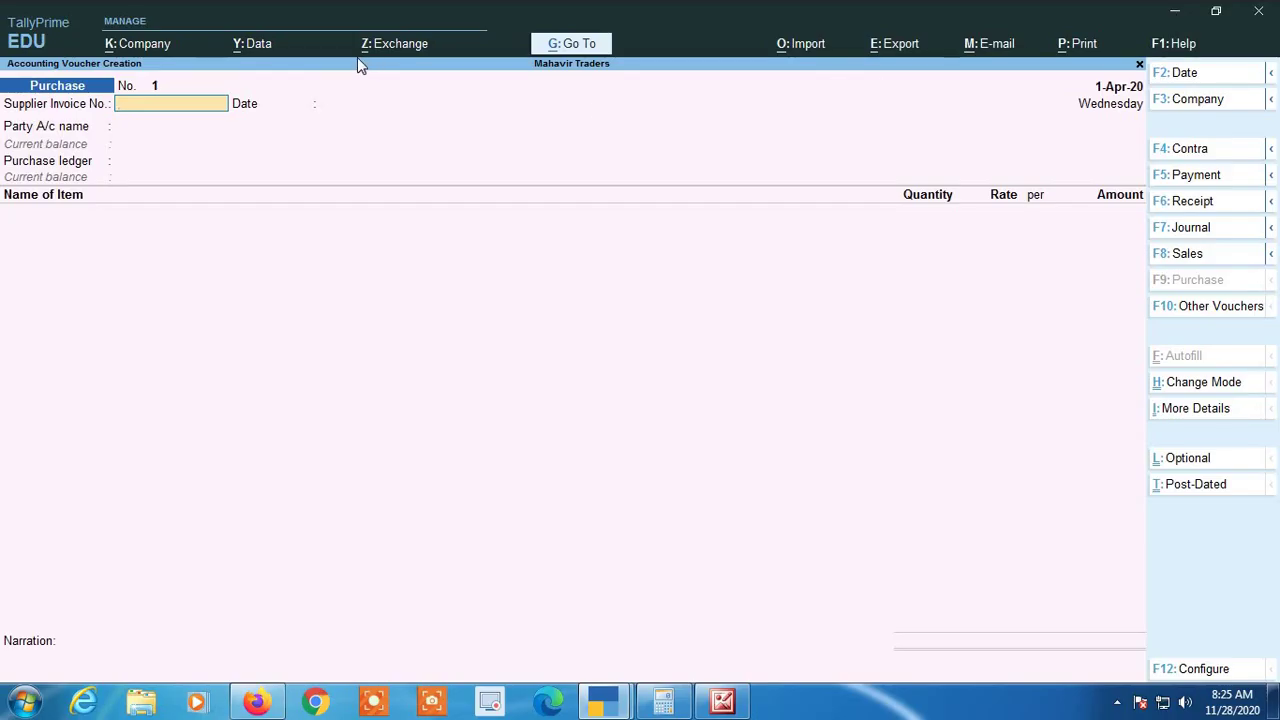
# Enter supplier invoice number G/20-21/01 and accept 1-Apr-20 as its date
pyautogui.write('G/20-21/01')
pyautogui.press('Return')
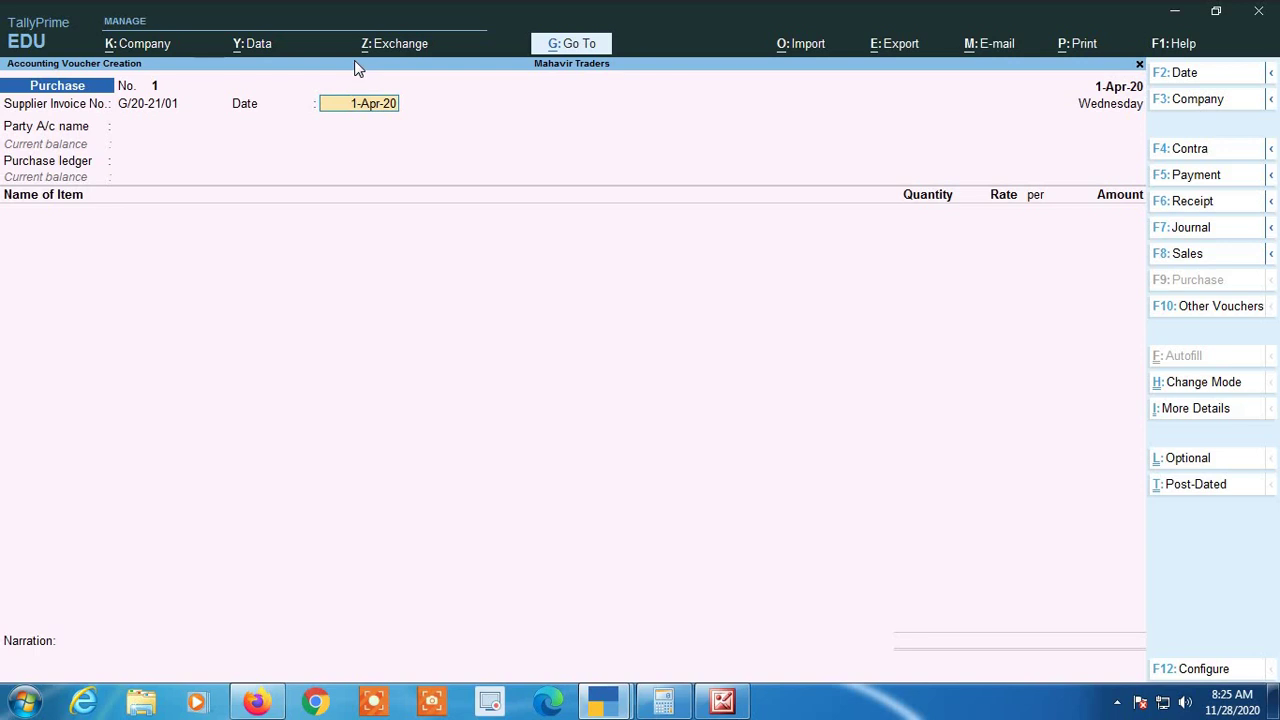
pyautogui.press('Return')
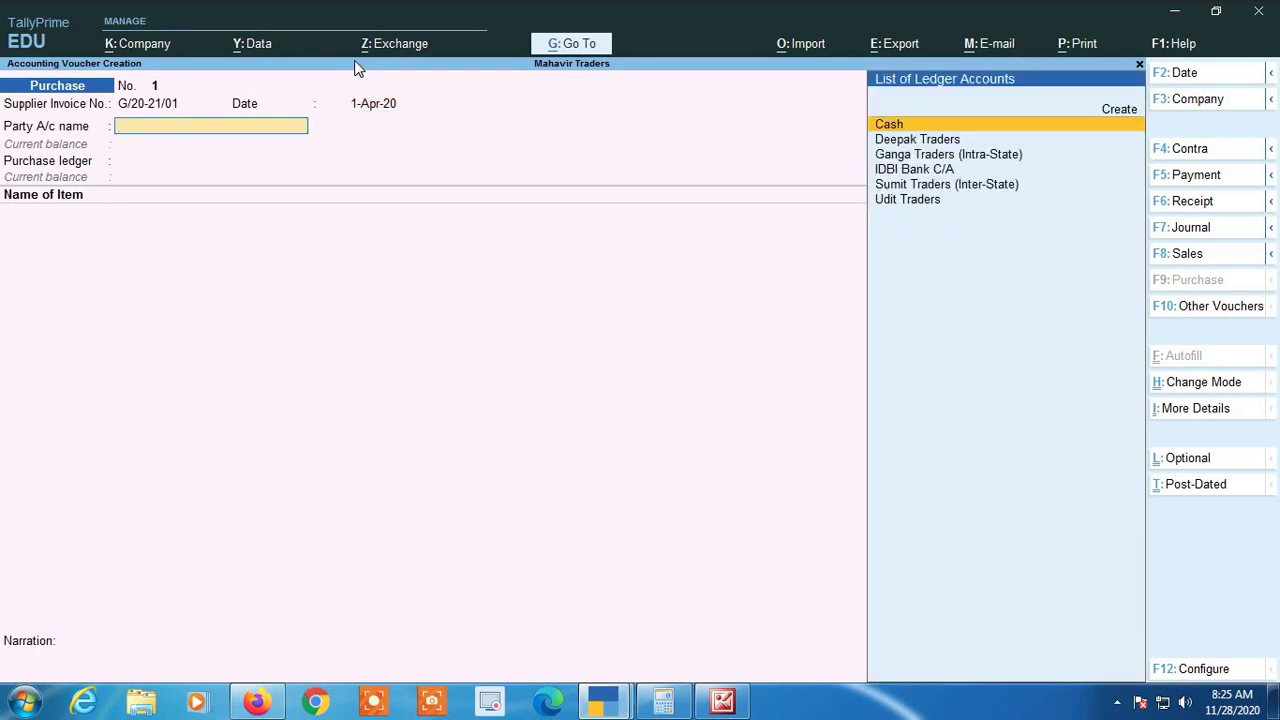
pyautogui.hotkey('shift', 'Tab')
pyautogui.hotkey('shift', 'Tab')
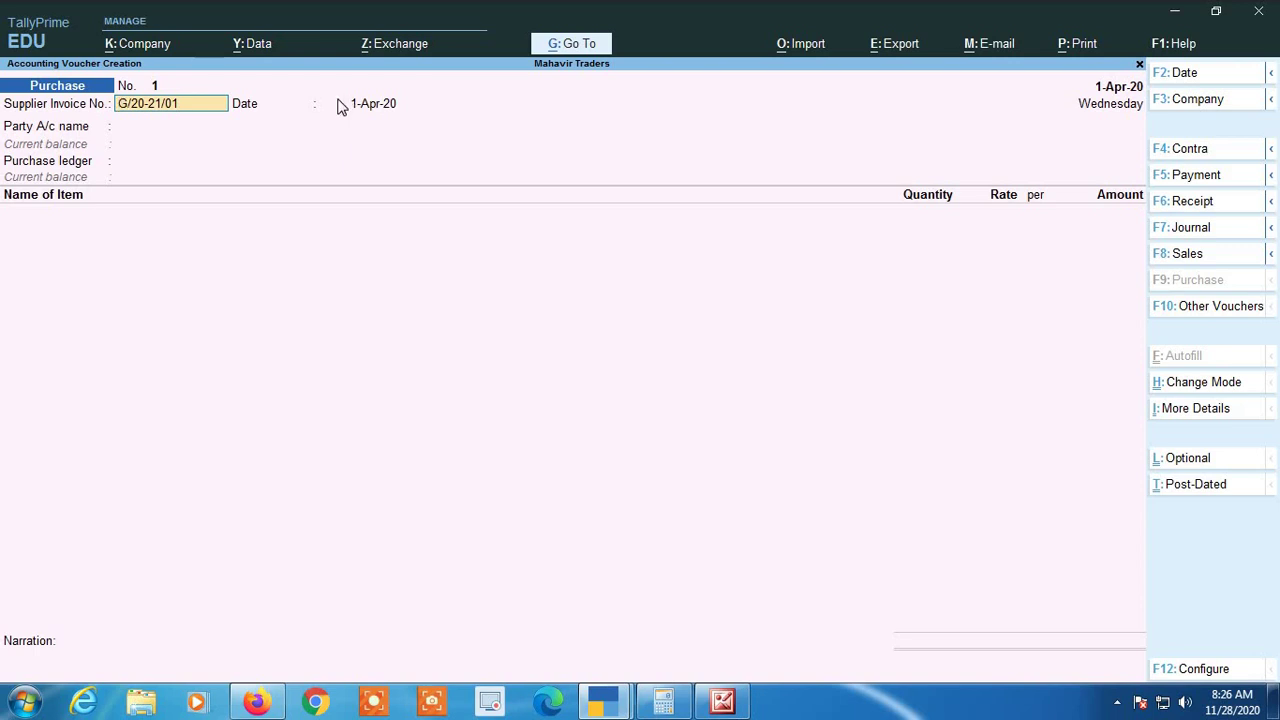
pyautogui.press('F2')
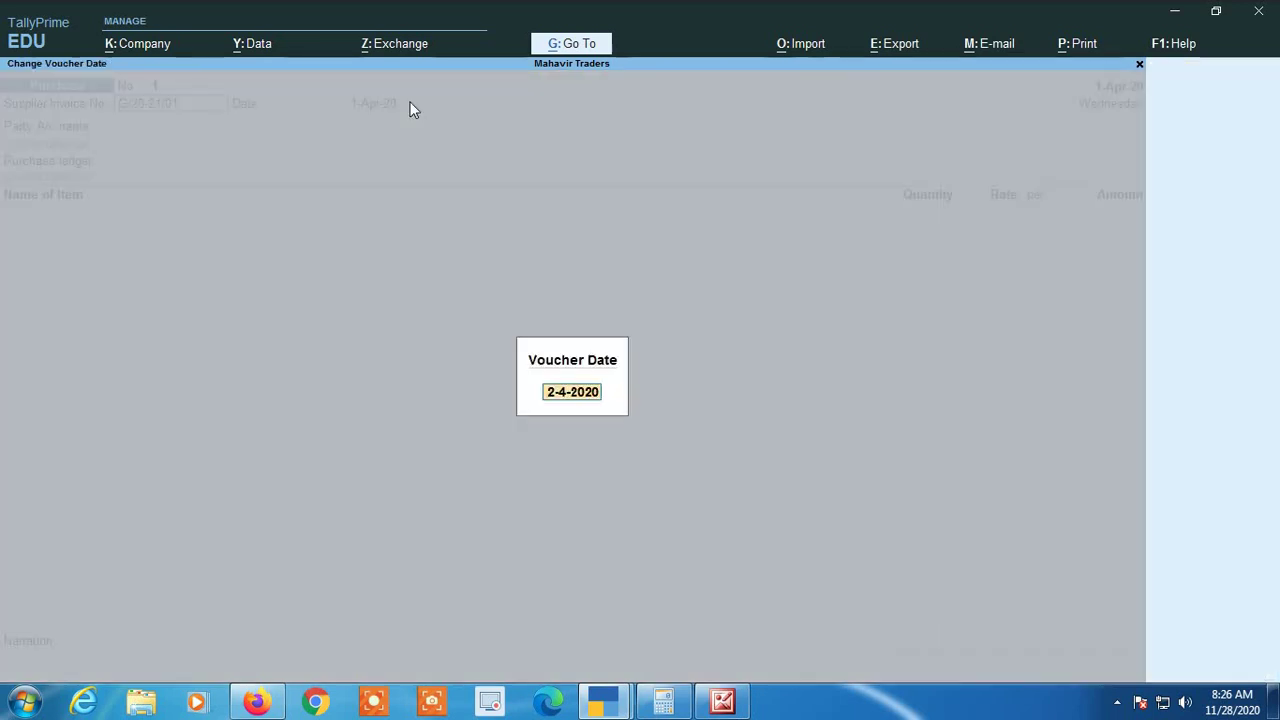
pyautogui.press('BackSpace')
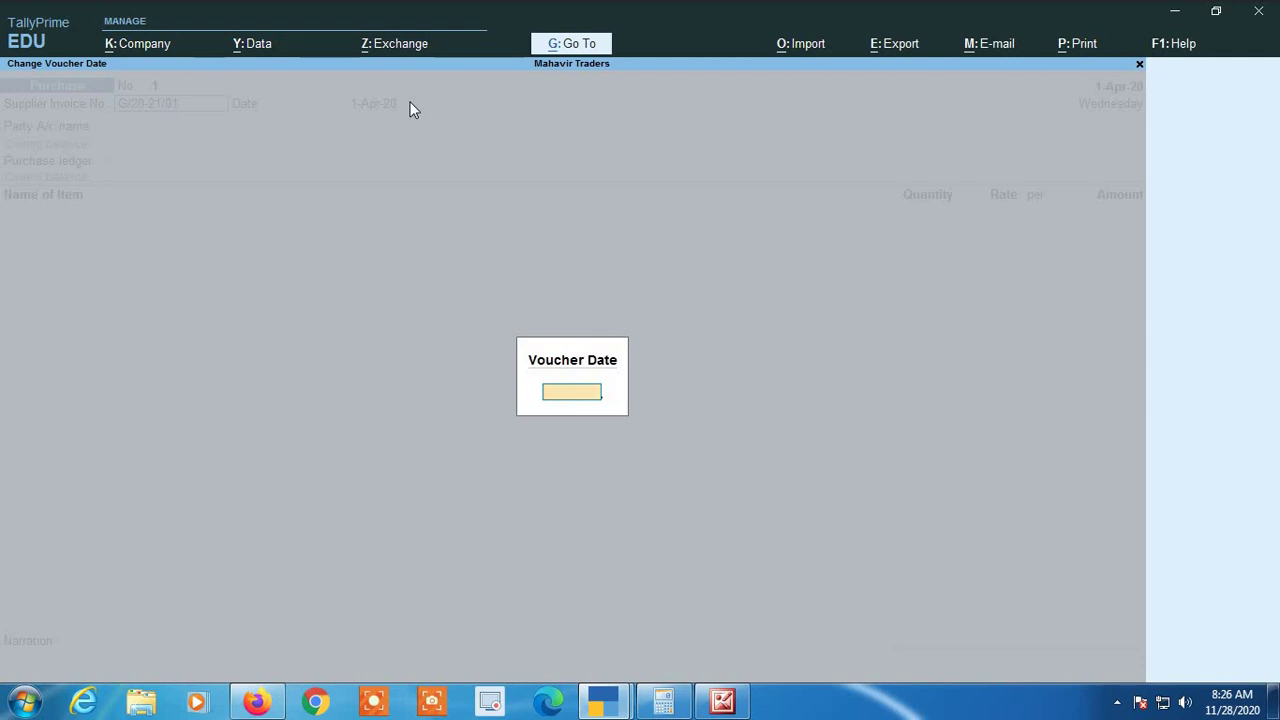
pyautogui.press('Escape')
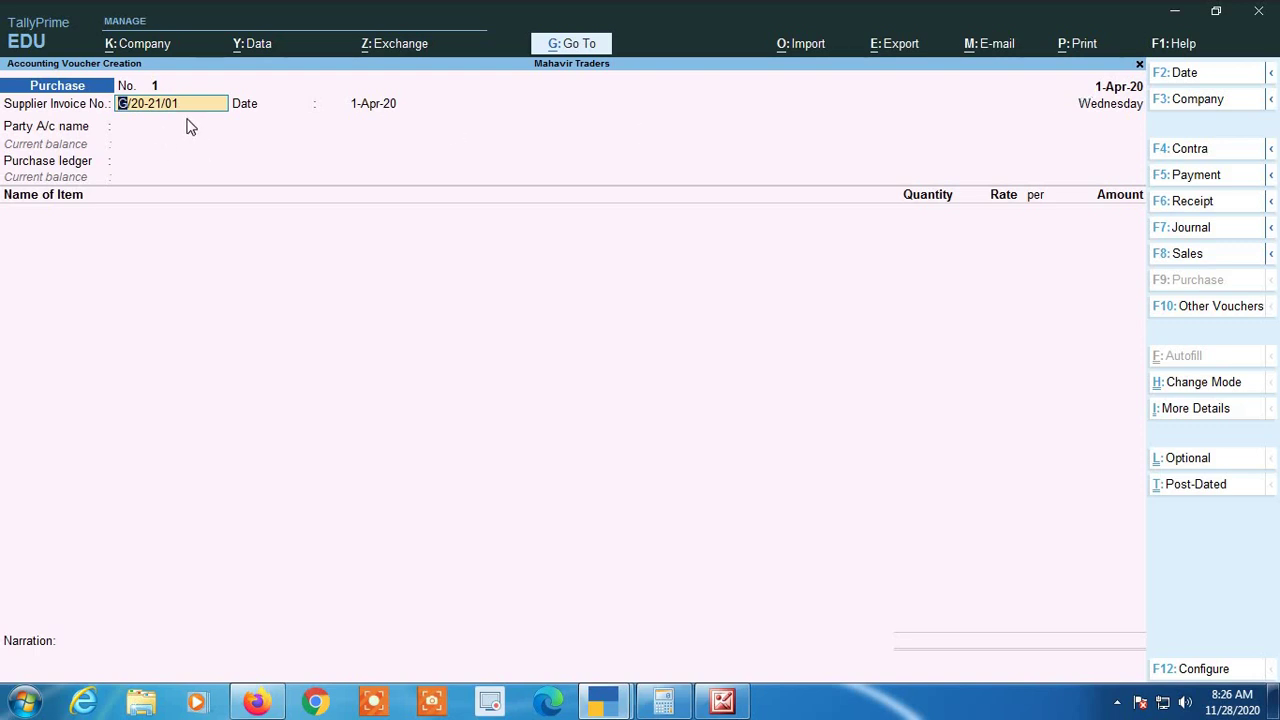
pyautogui.press('Return')
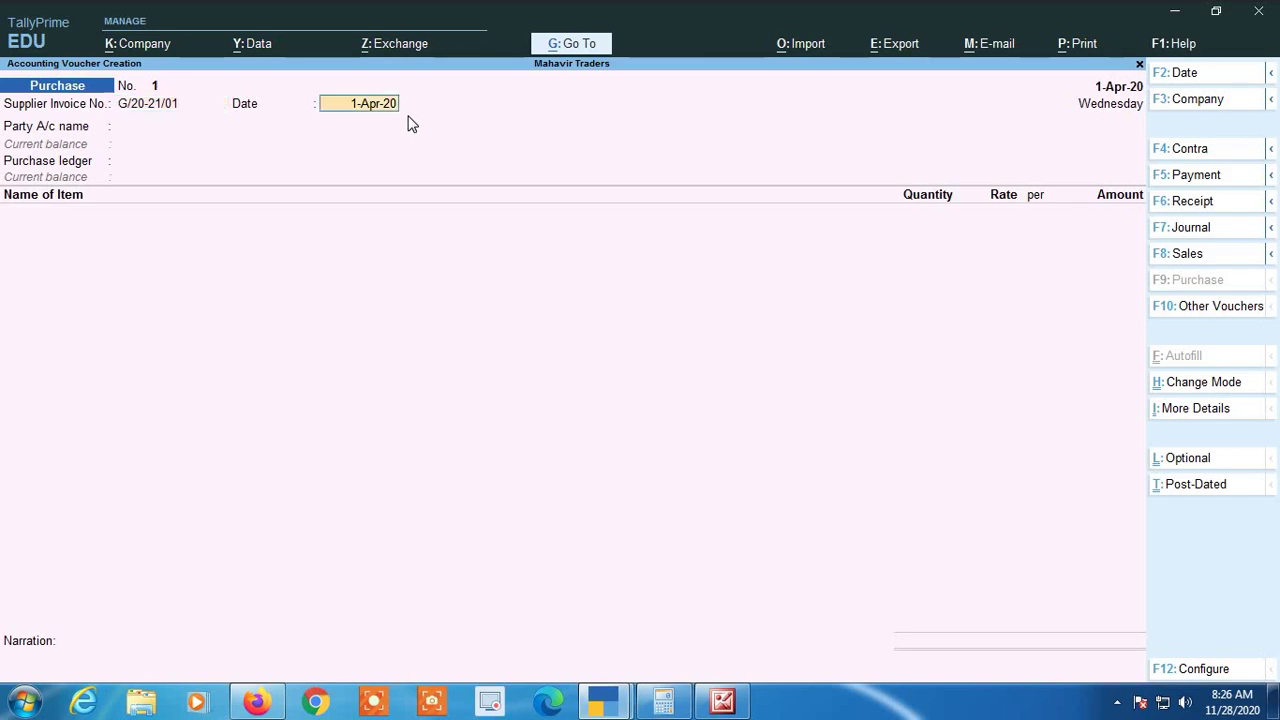
pyautogui.press('Return')
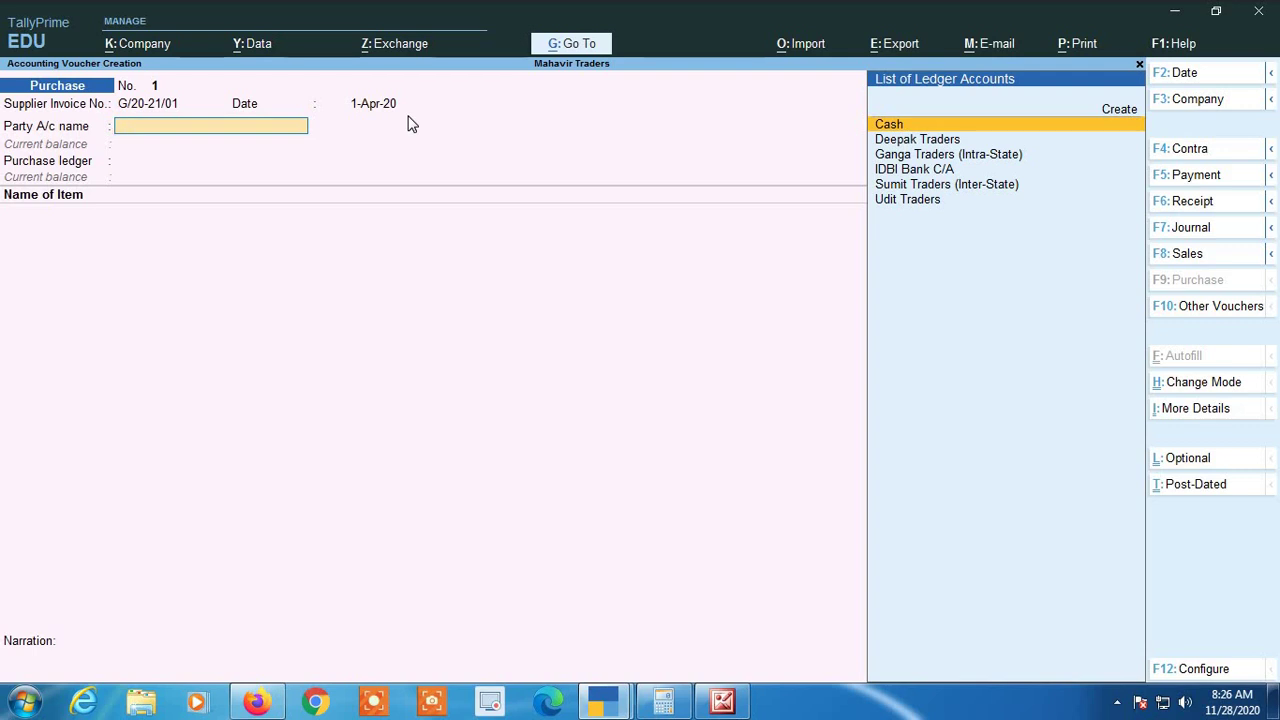
# Choose Ganga Traders (Intra-State) as the party account and leave all receipt details blank
pyautogui.press('Down')
pyautogui.press('Down')
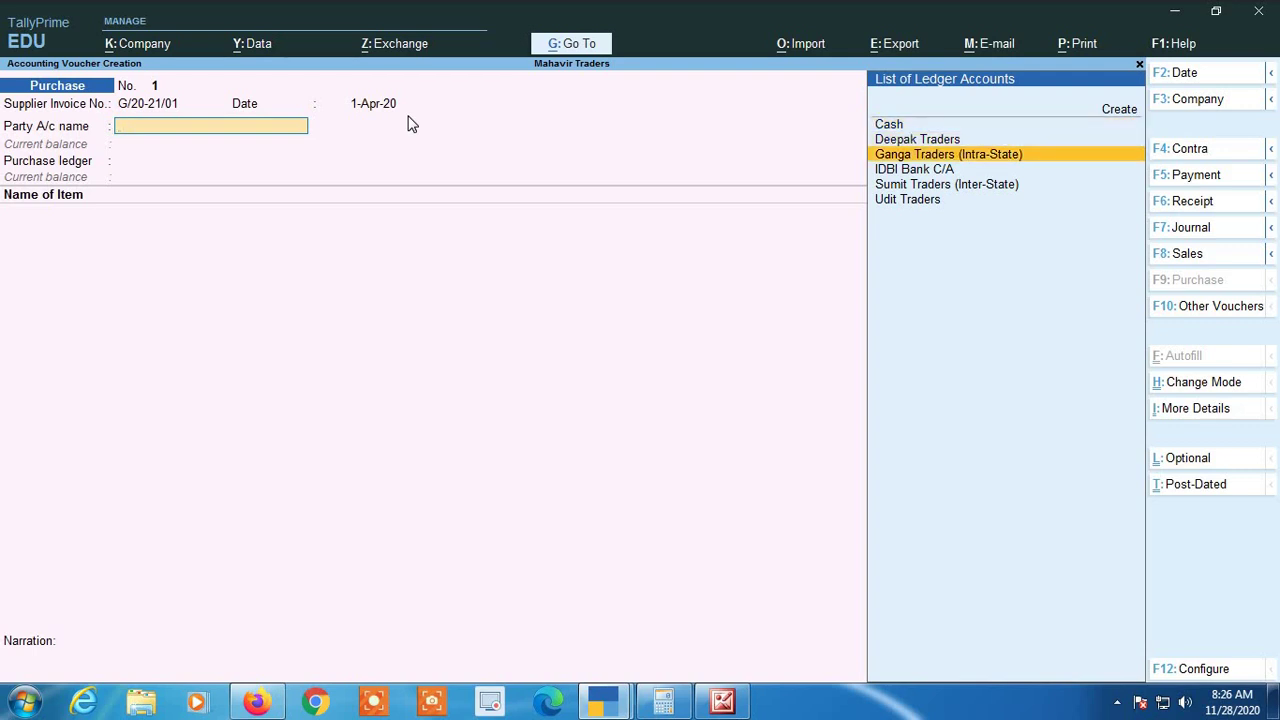
pyautogui.press('Return')
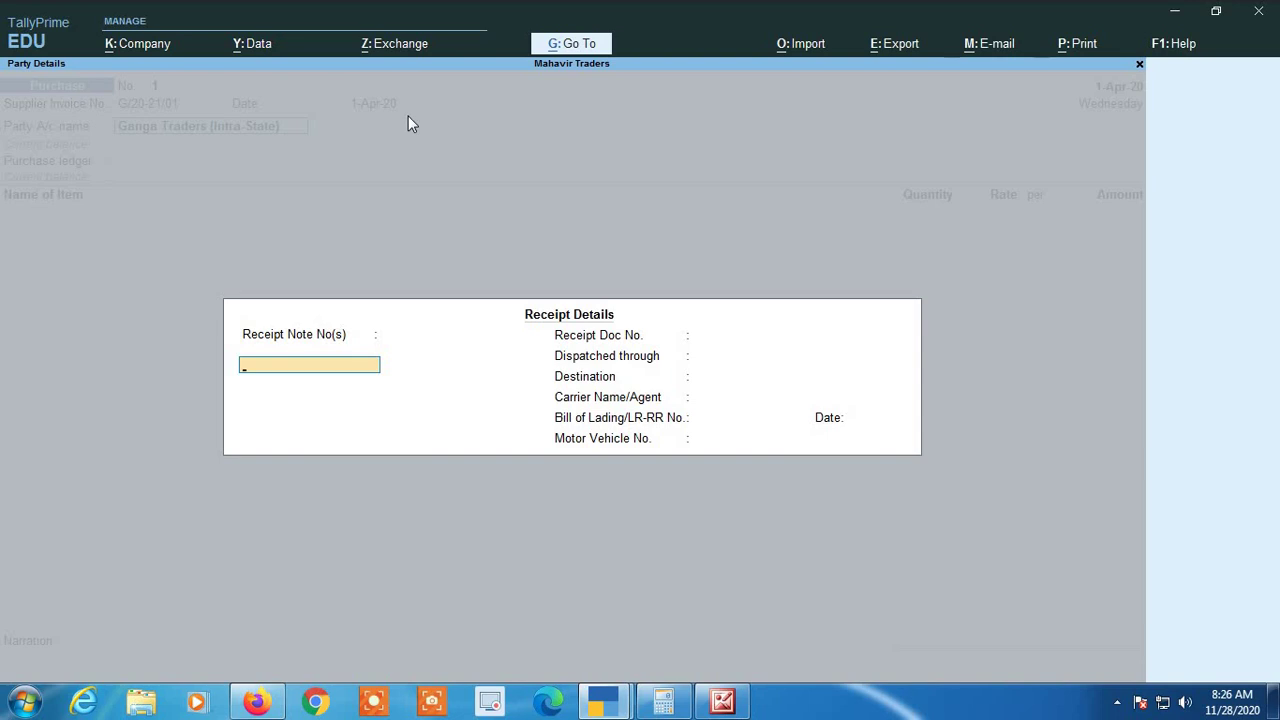
pyautogui.press('Return')
pyautogui.press('Return')
pyautogui.press('Return')
pyautogui.press('Return')
pyautogui.press('Return')
pyautogui.press('Return')
pyautogui.press('Return')
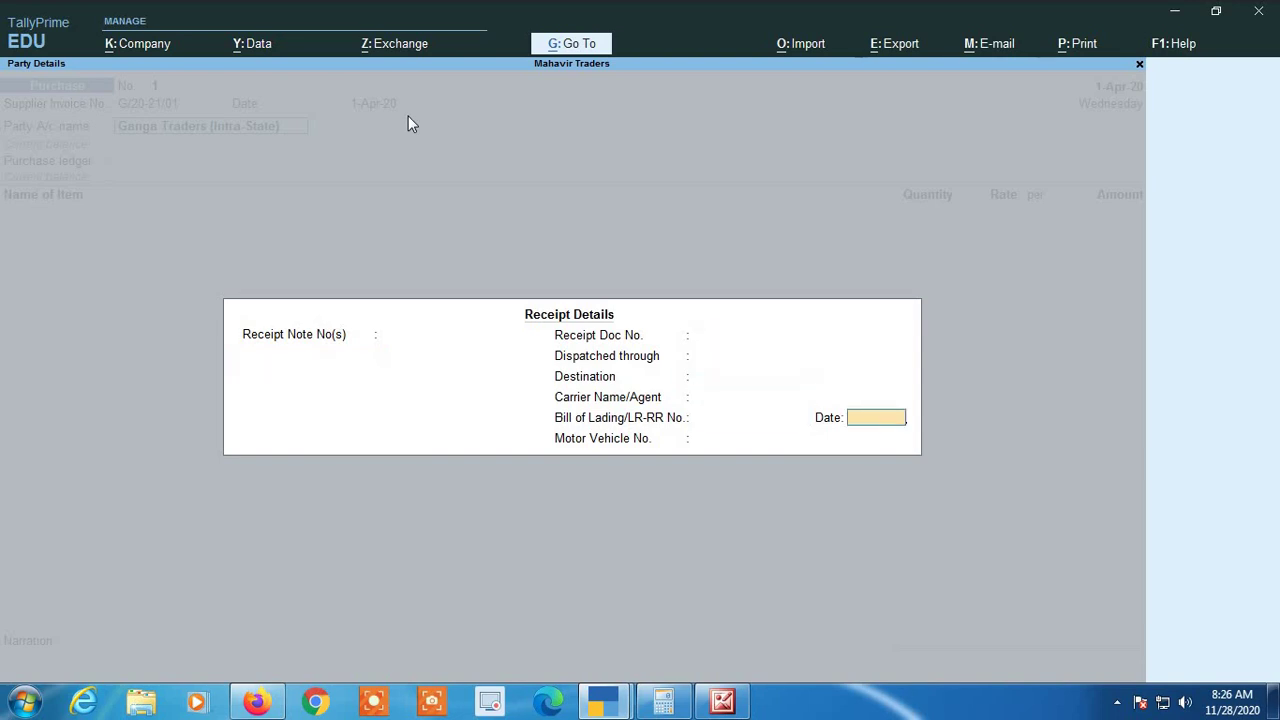
pyautogui.press('Return')
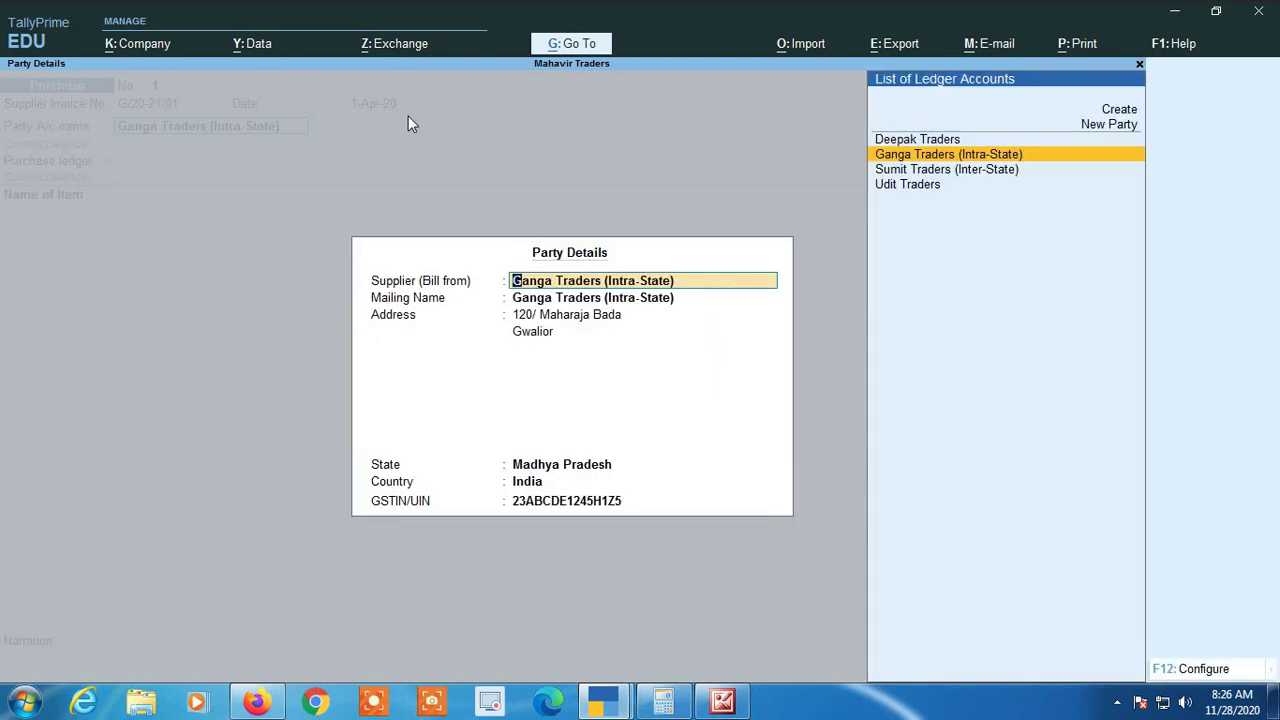
# Accept the supplier's party details with the existing mailing name, address, state Madhya Pradesh and GSTIN
pyautogui.press('Return')
pyautogui.press('Return')
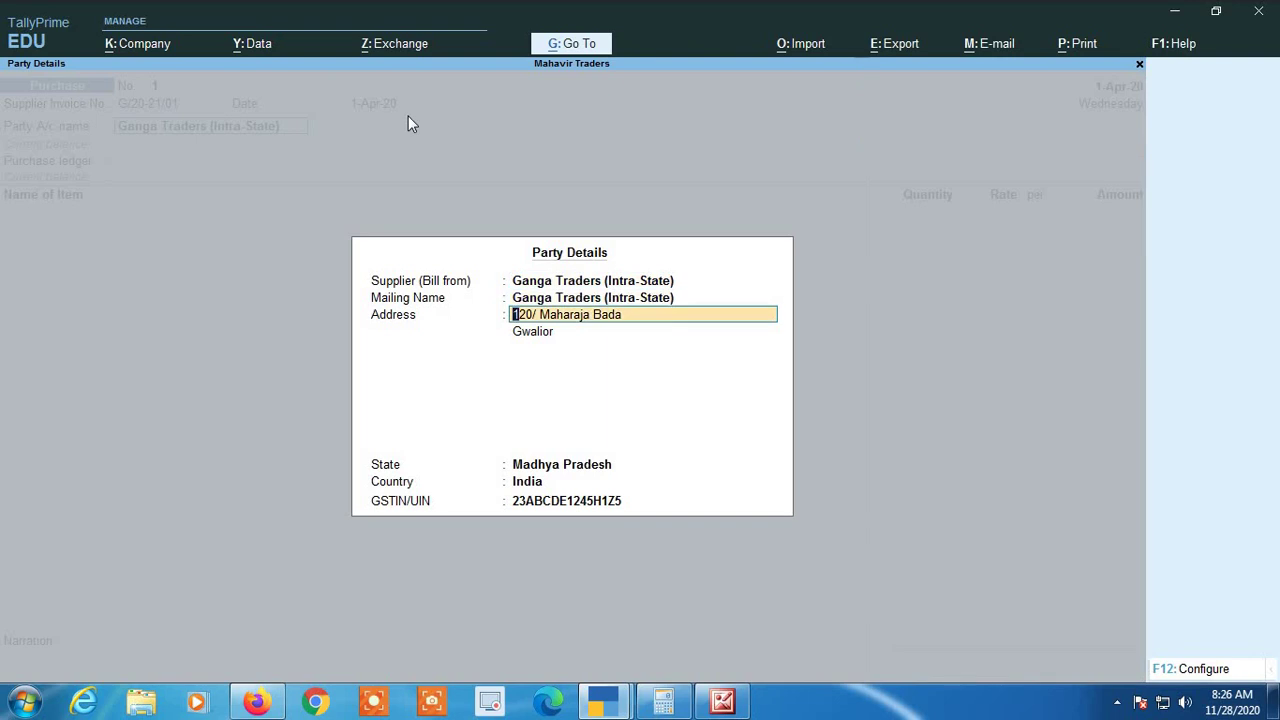
pyautogui.press('BackSpace')
pyautogui.press('BackSpace')
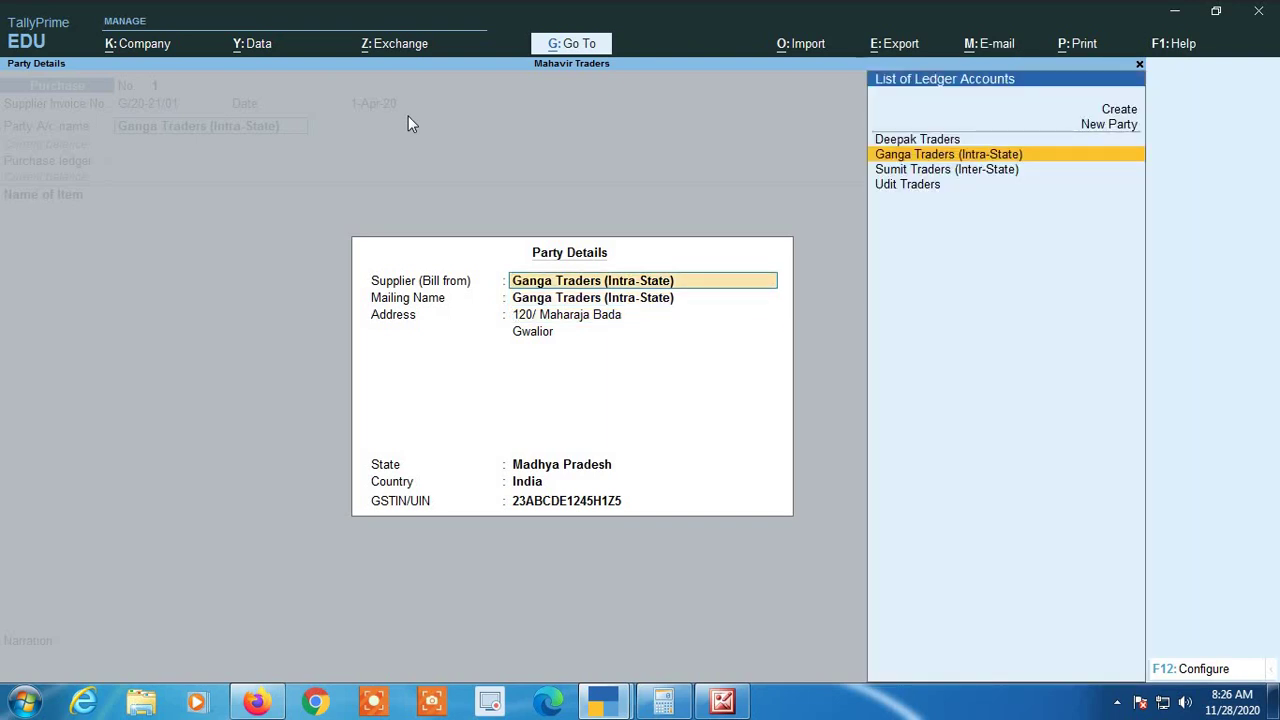
pyautogui.press('Return')
pyautogui.press('Return')
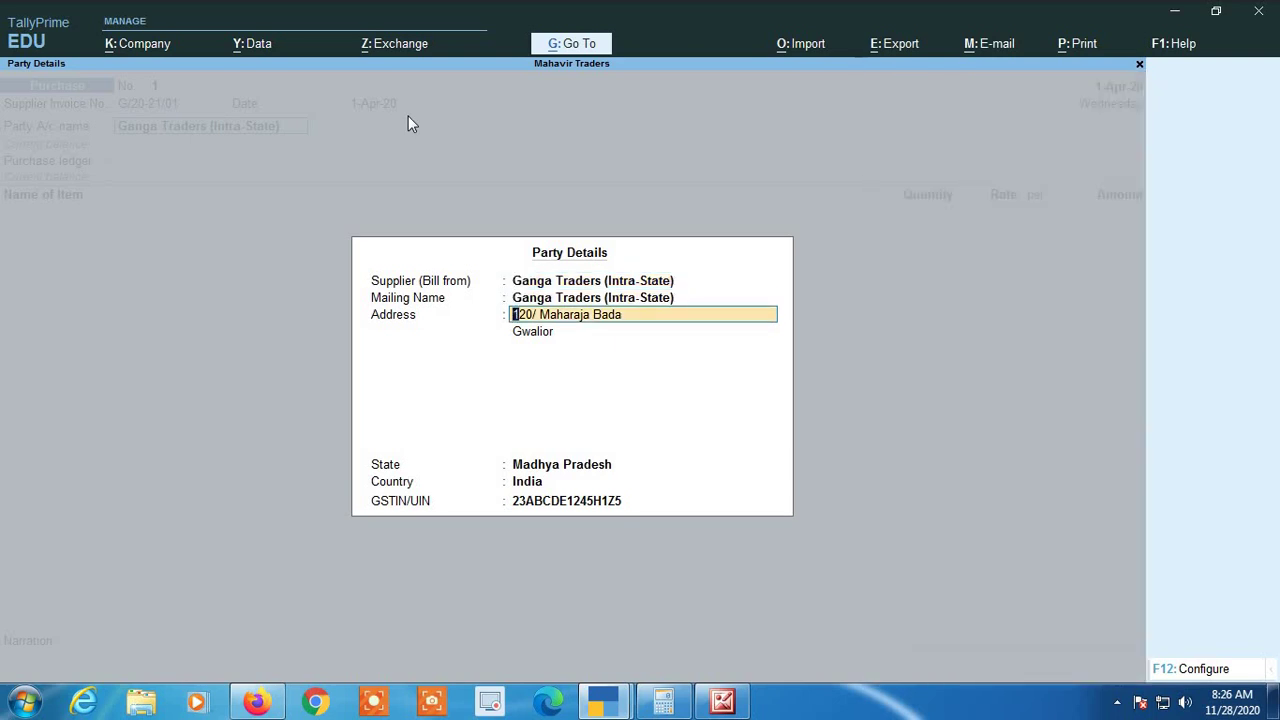
pyautogui.press('Return')
pyautogui.press('Return')
pyautogui.press('Return')
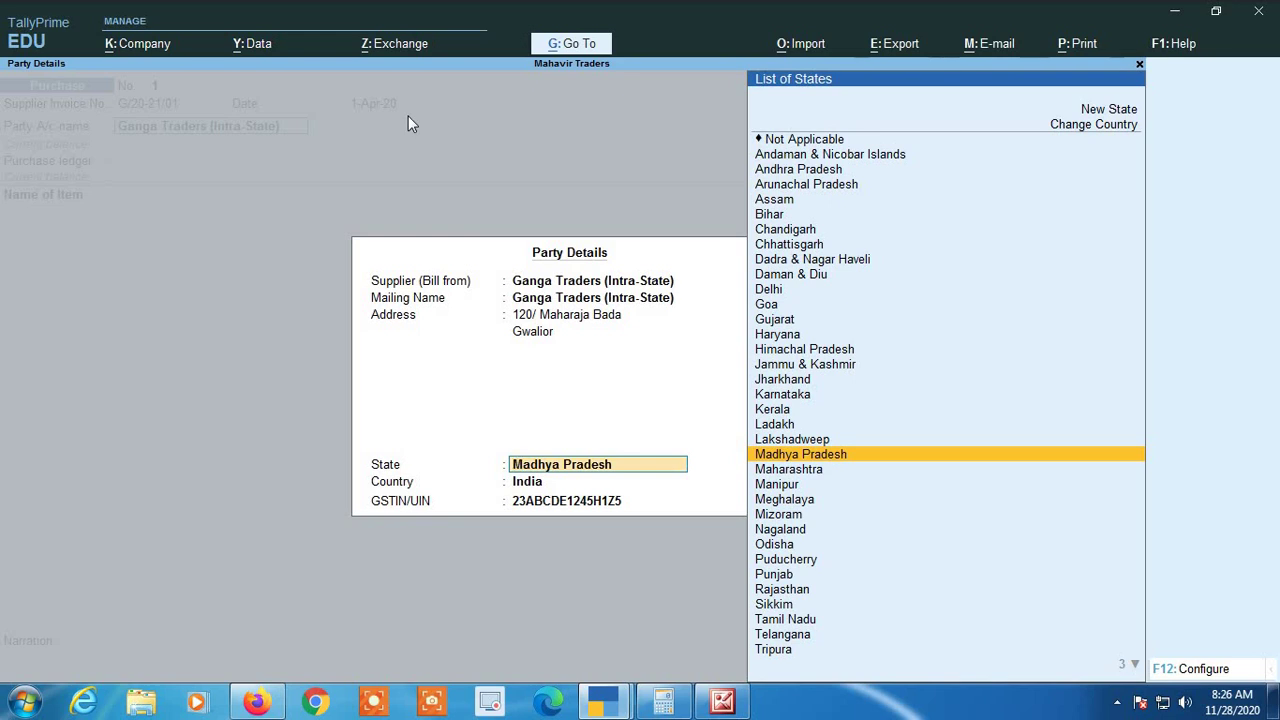
pyautogui.press('Return')
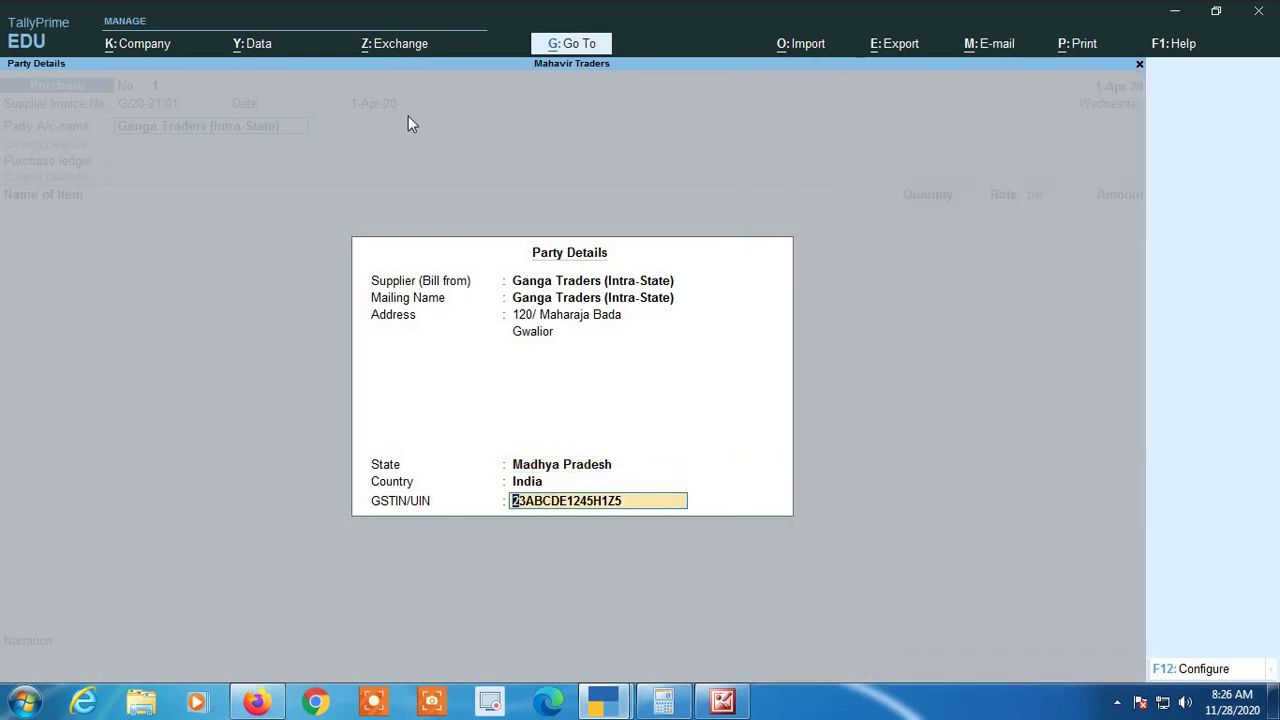
pyautogui.press('Return')
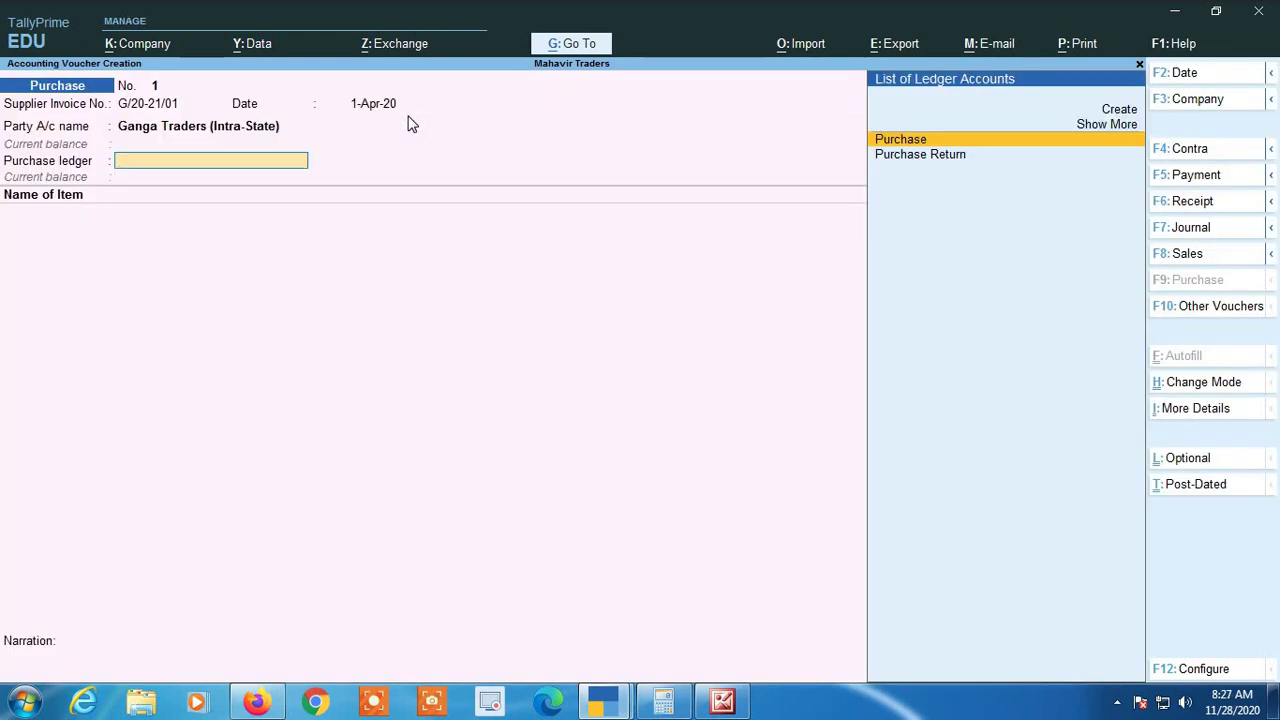
# Open the Ganga Traders (Intra-State) ledger master from the party account field and review its group and bill-by-bill setting
pyautogui.press('BackSpace')
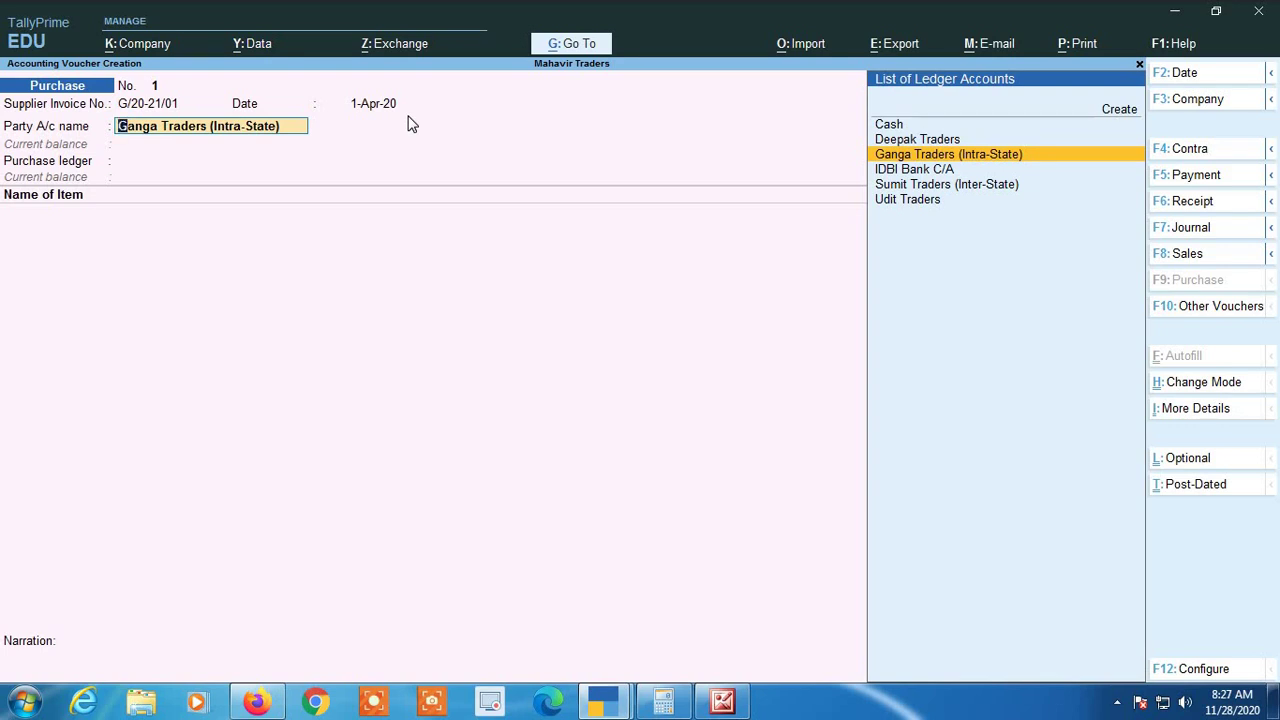
pyautogui.hotkey('ctrl', 'Return')
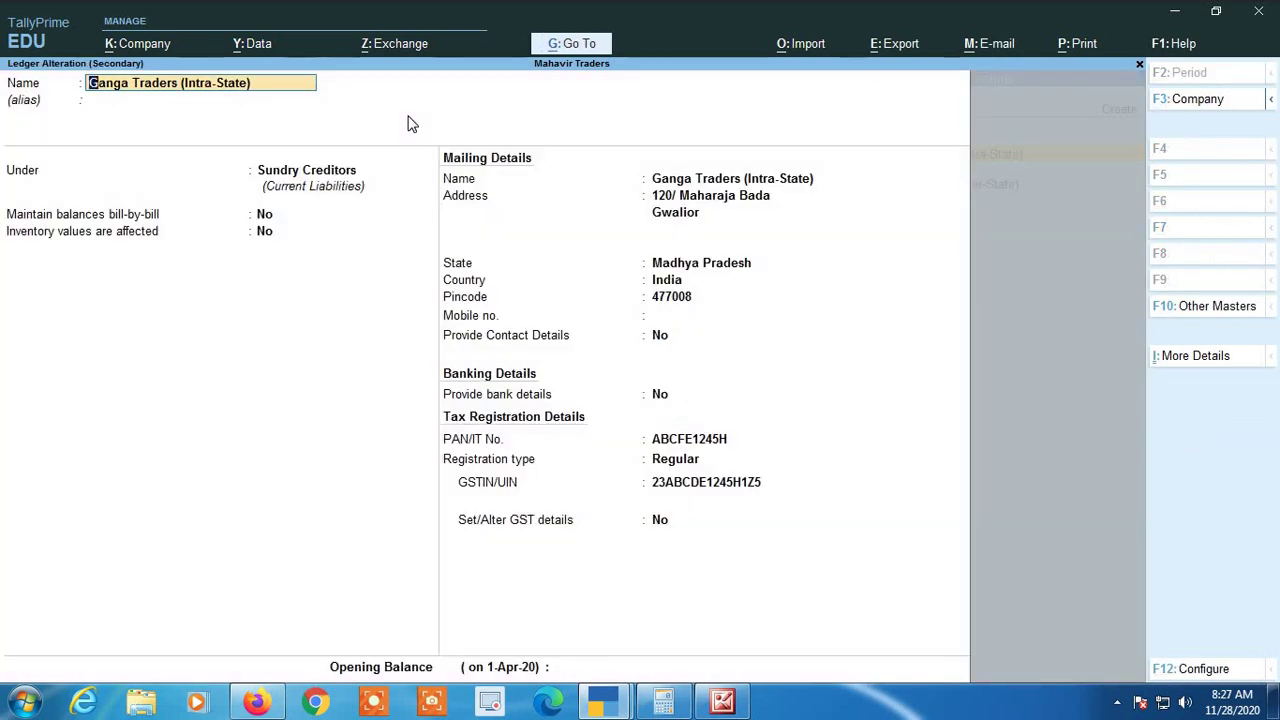
pyautogui.press('Return')
pyautogui.press('Return')
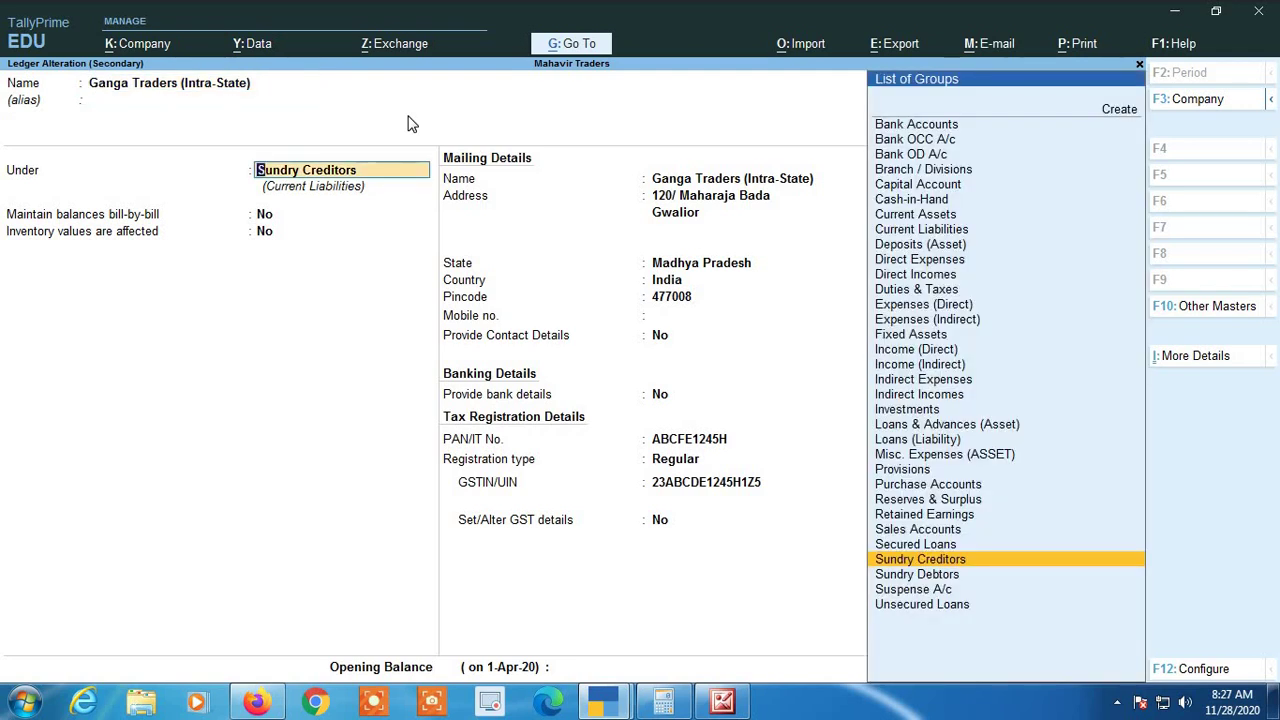
pyautogui.press('Return')
pyautogui.press('Return')
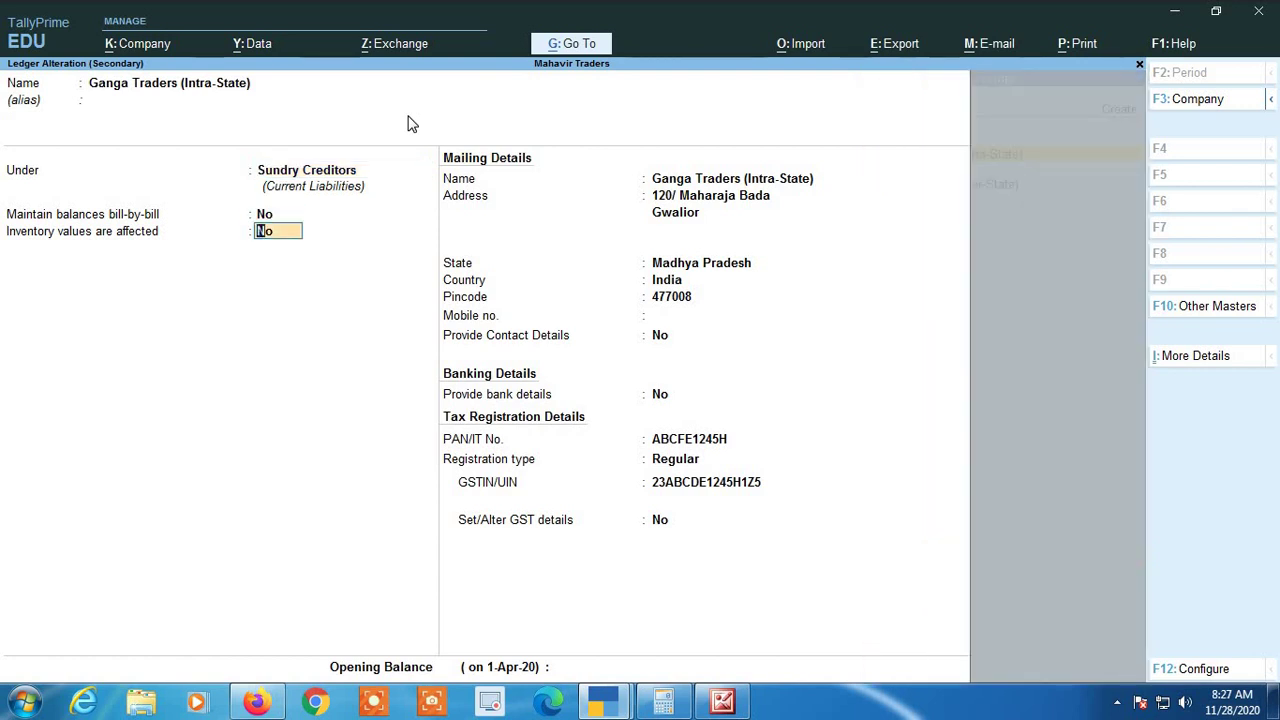
# Review the supplier ledger's mailing details, checking the name, address, country and state without changing them
pyautogui.press('Return')
pyautogui.press('Return')
pyautogui.press('Return')
pyautogui.press('Return')
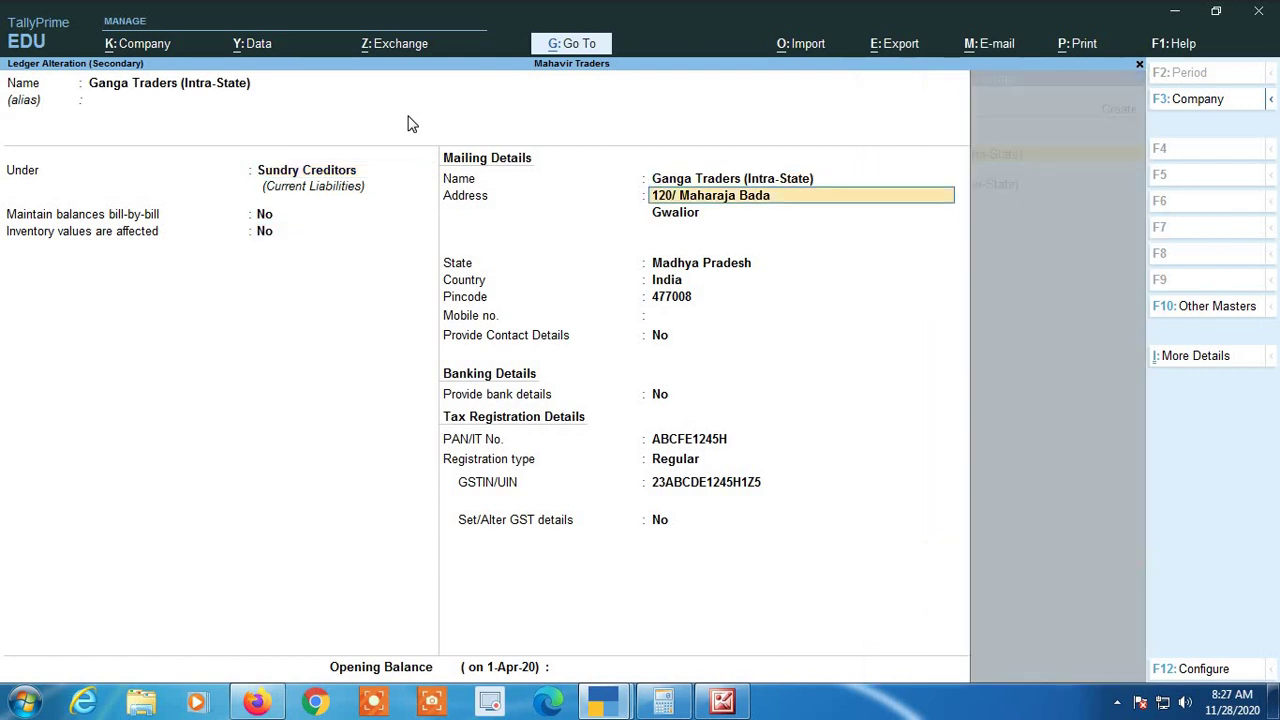
pyautogui.press('Return')
pyautogui.press('Return')
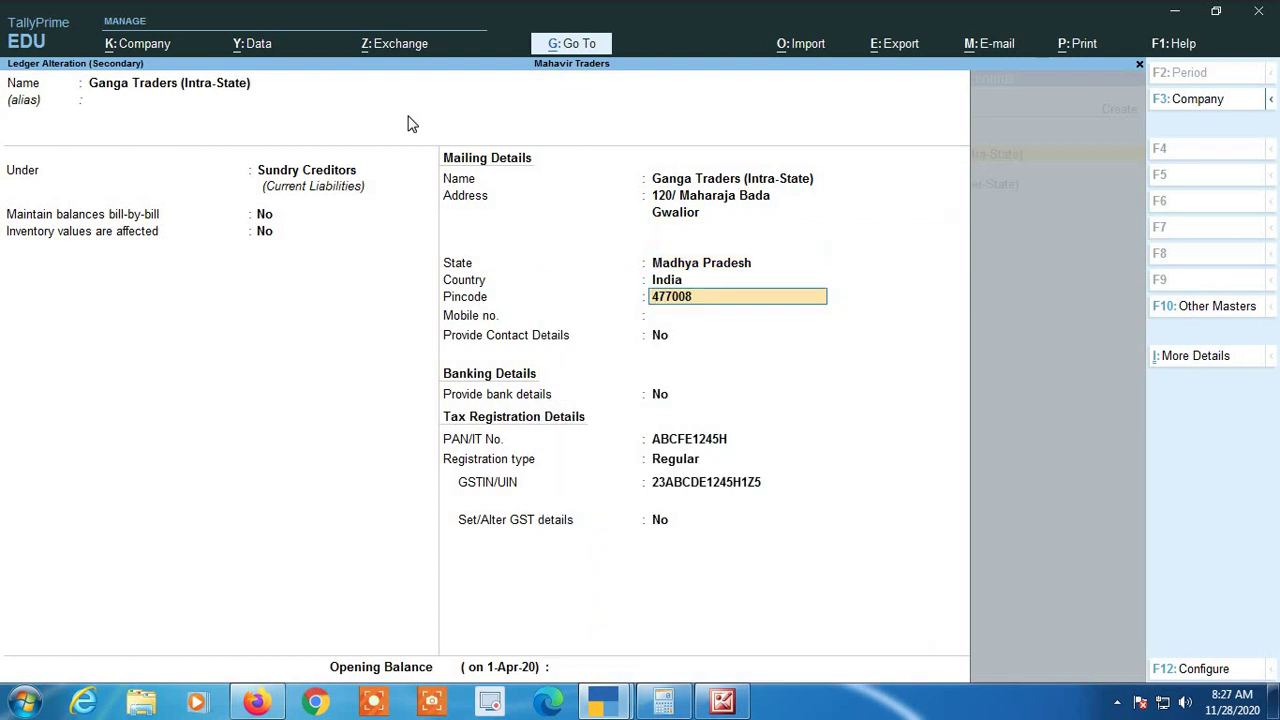
pyautogui.press('Up')
pyautogui.press('Up')
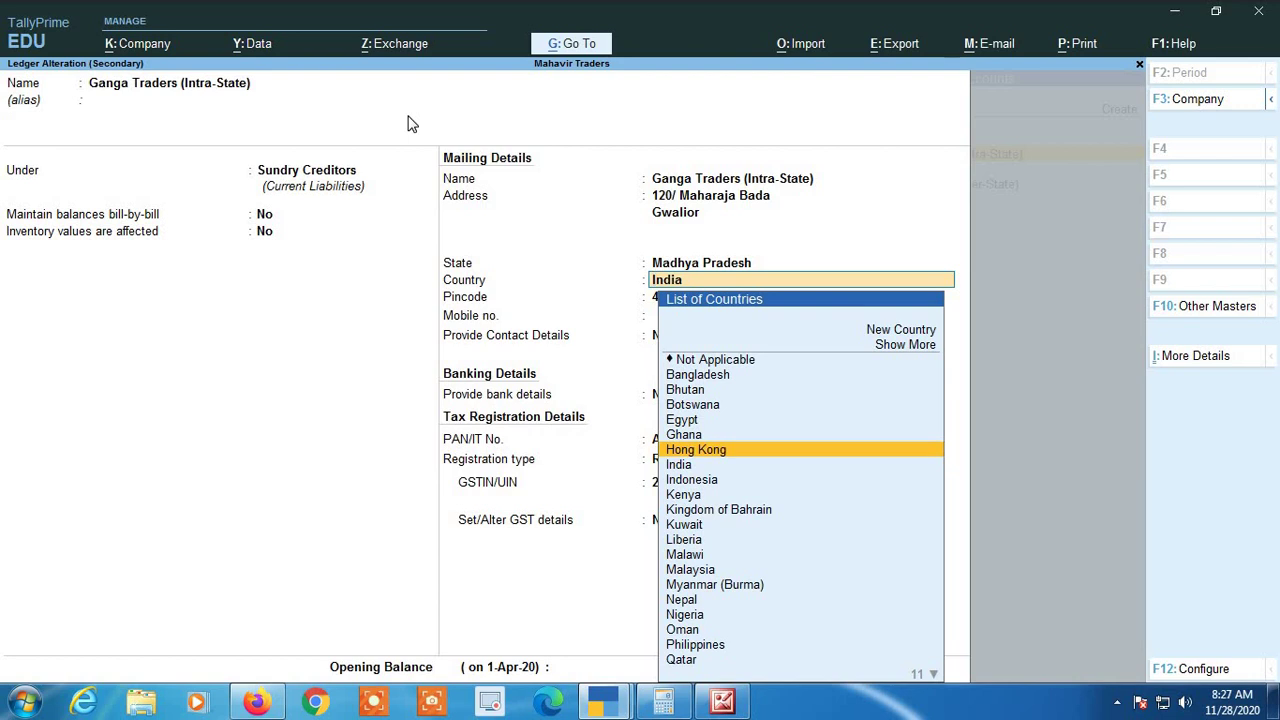
pyautogui.press('Up')
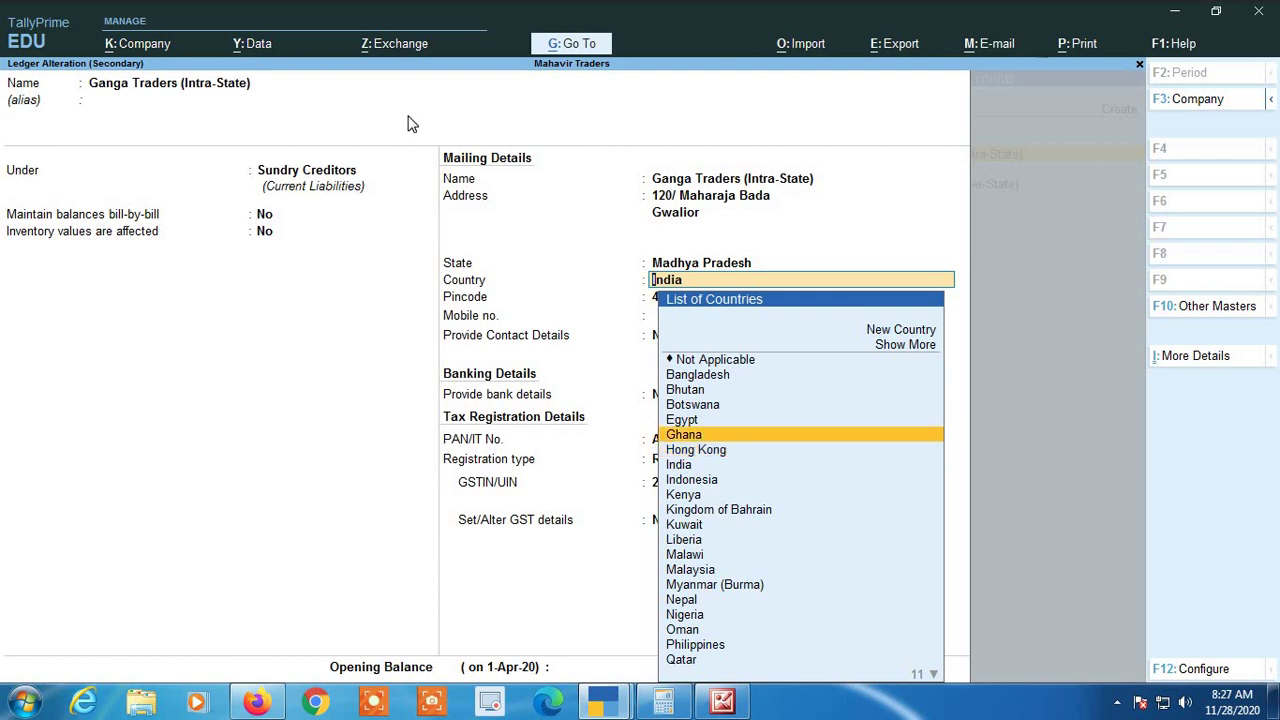
pyautogui.press('BackSpace')
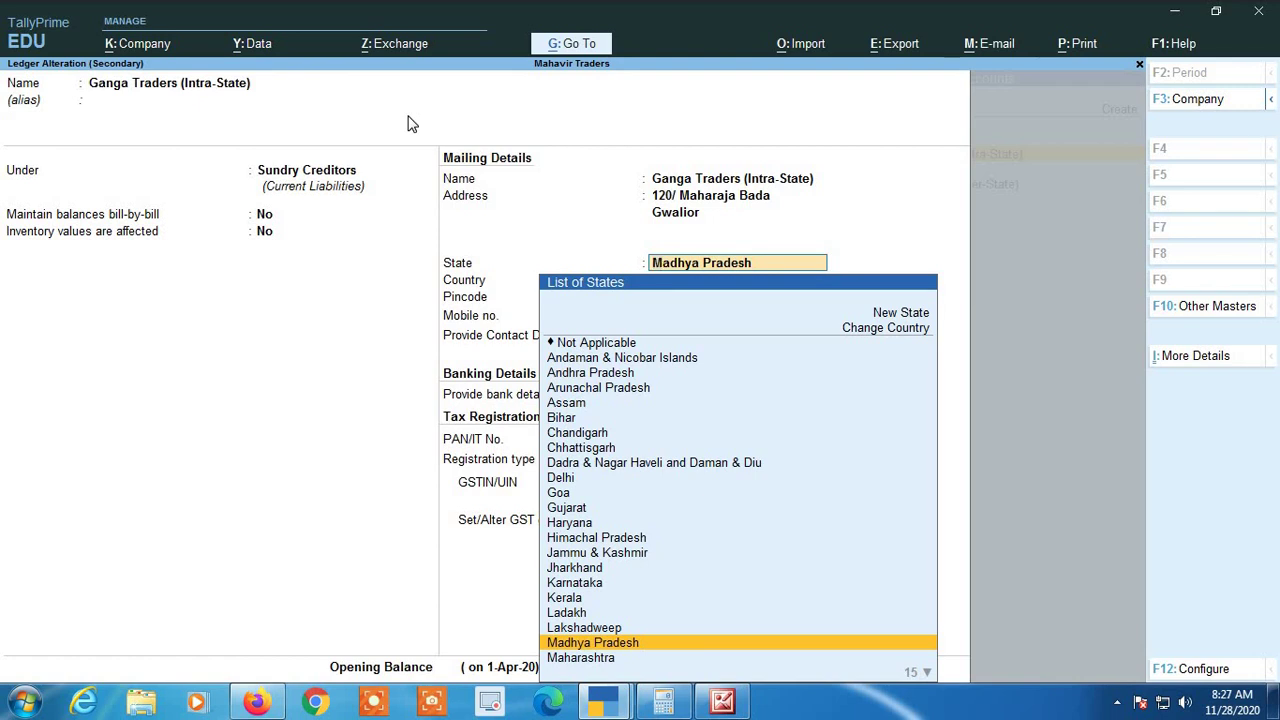
pyautogui.press('Return')
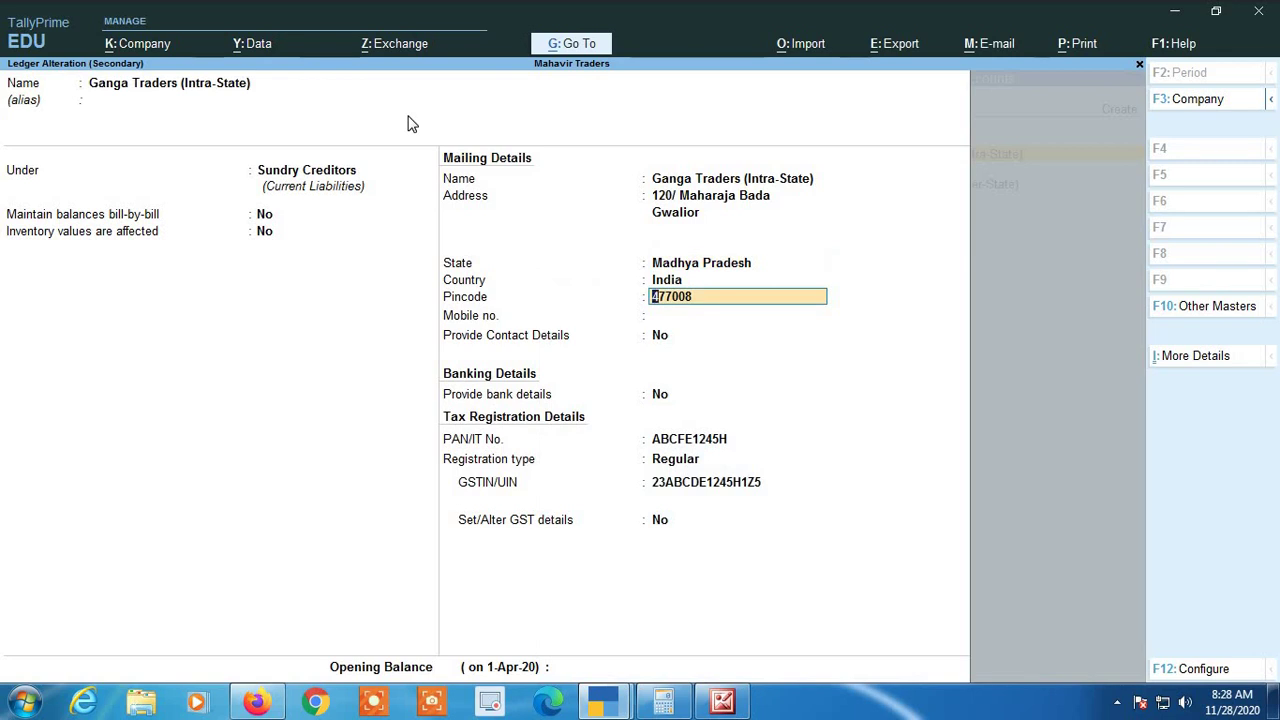
# Review the supplier ledger's contact, banking and tax registration details, then accept the master unchanged and return to the voucher
pyautogui.press('Return')
pyautogui.press('Return')
pyautogui.press('Return')
pyautogui.press('Return')
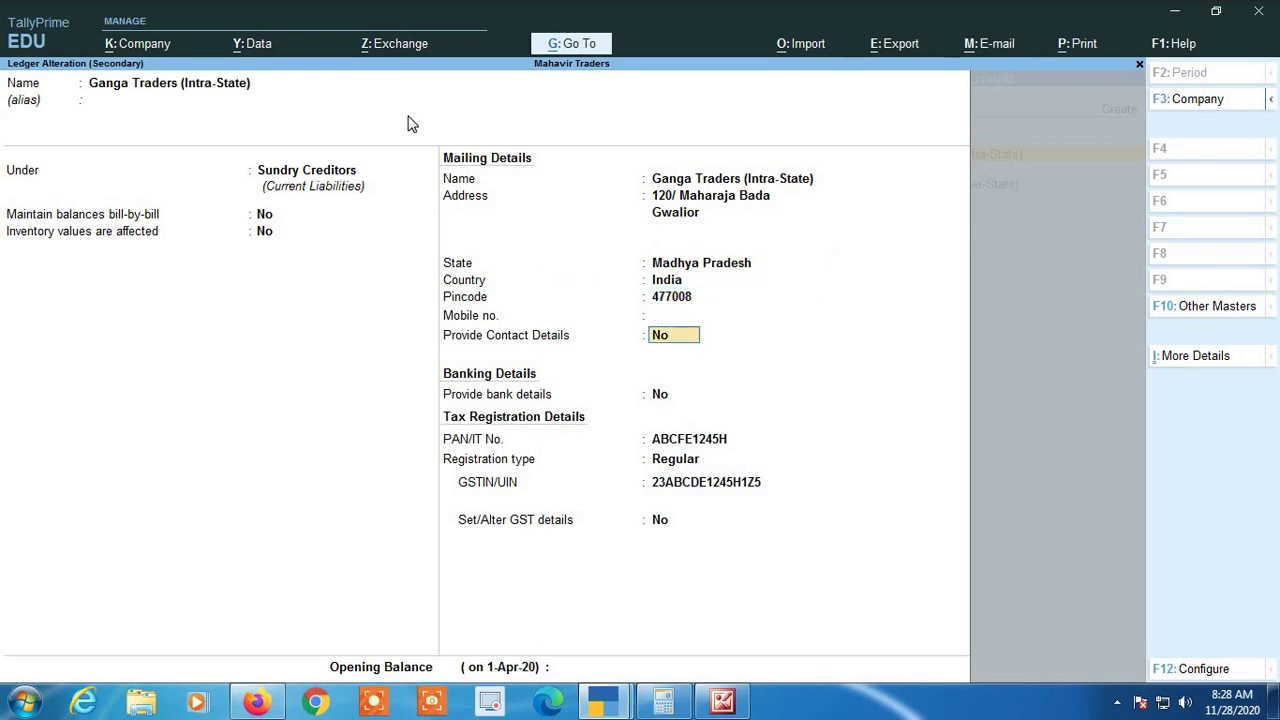
pyautogui.press('Return')
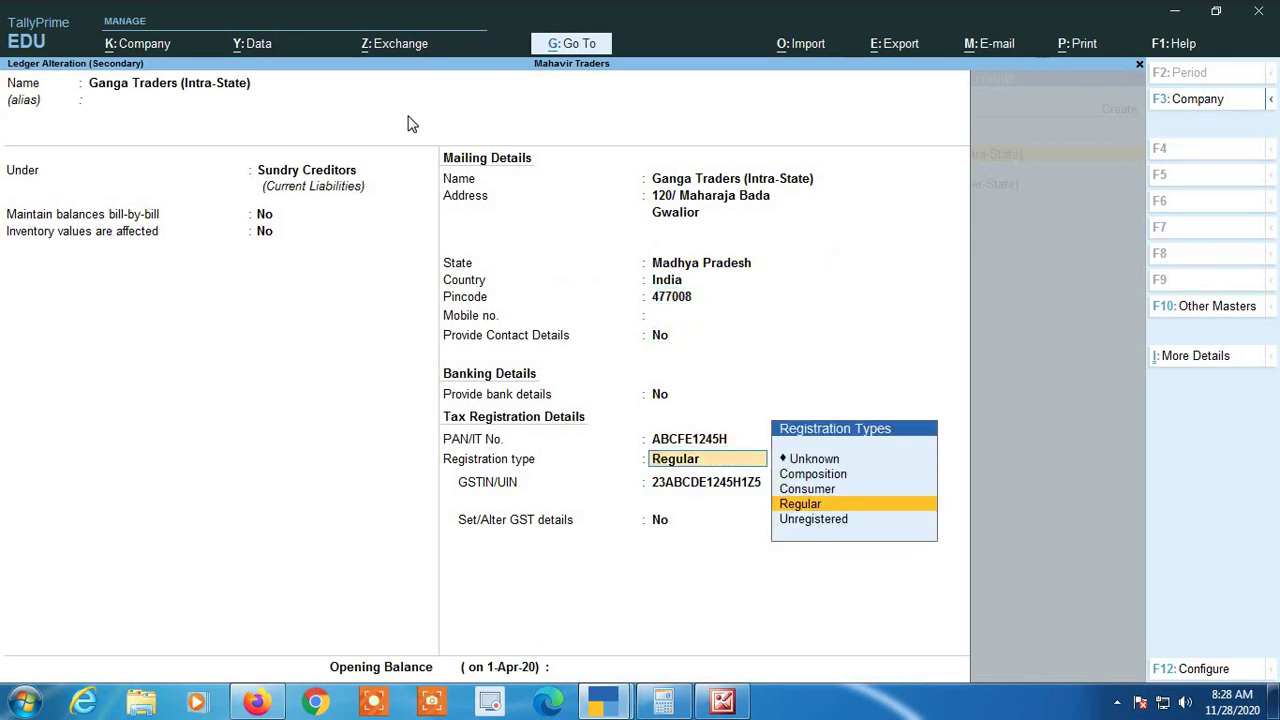
pyautogui.press('Return')
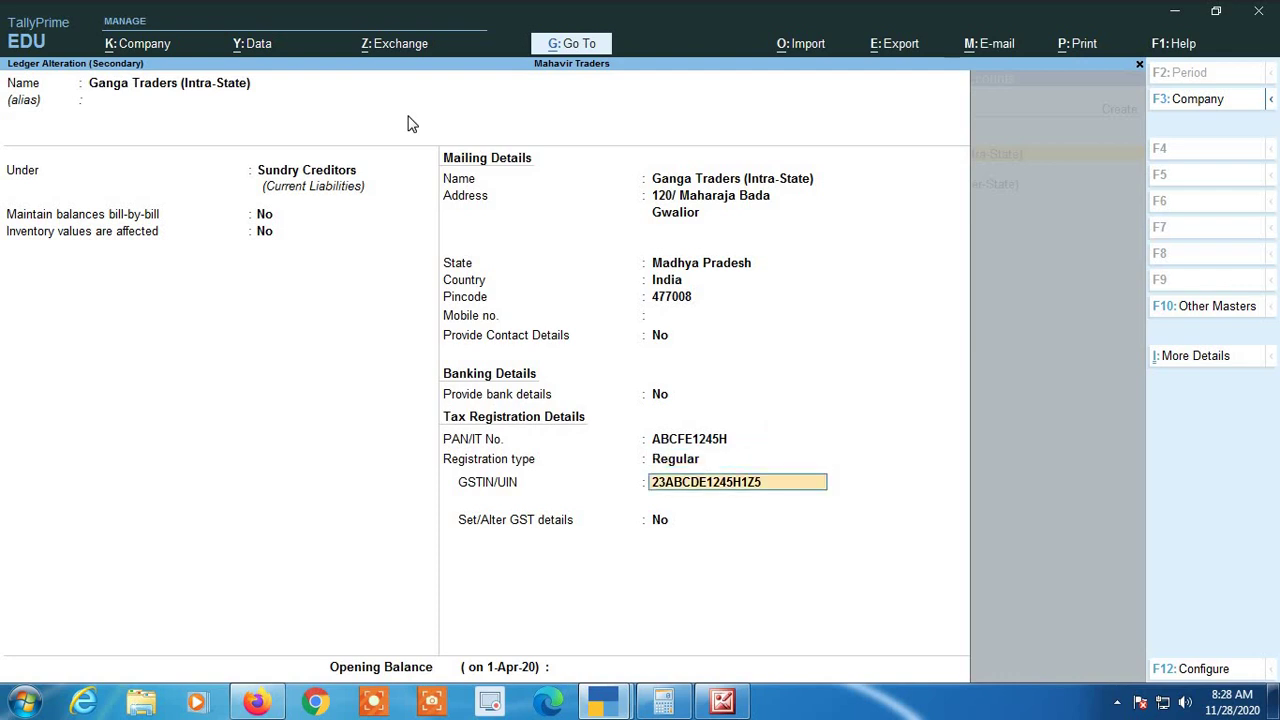
pyautogui.press('Return')
pyautogui.press('Return')
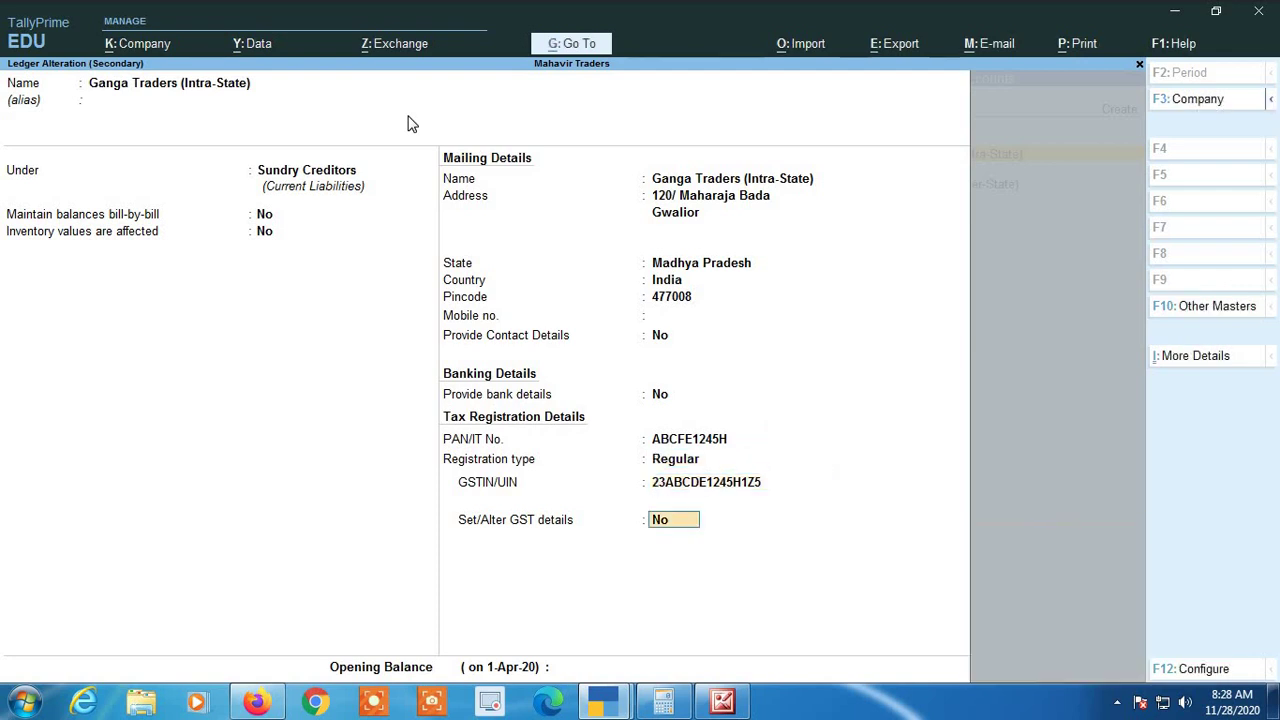
pyautogui.press('Return')
pyautogui.press('Return')
pyautogui.press('Return')
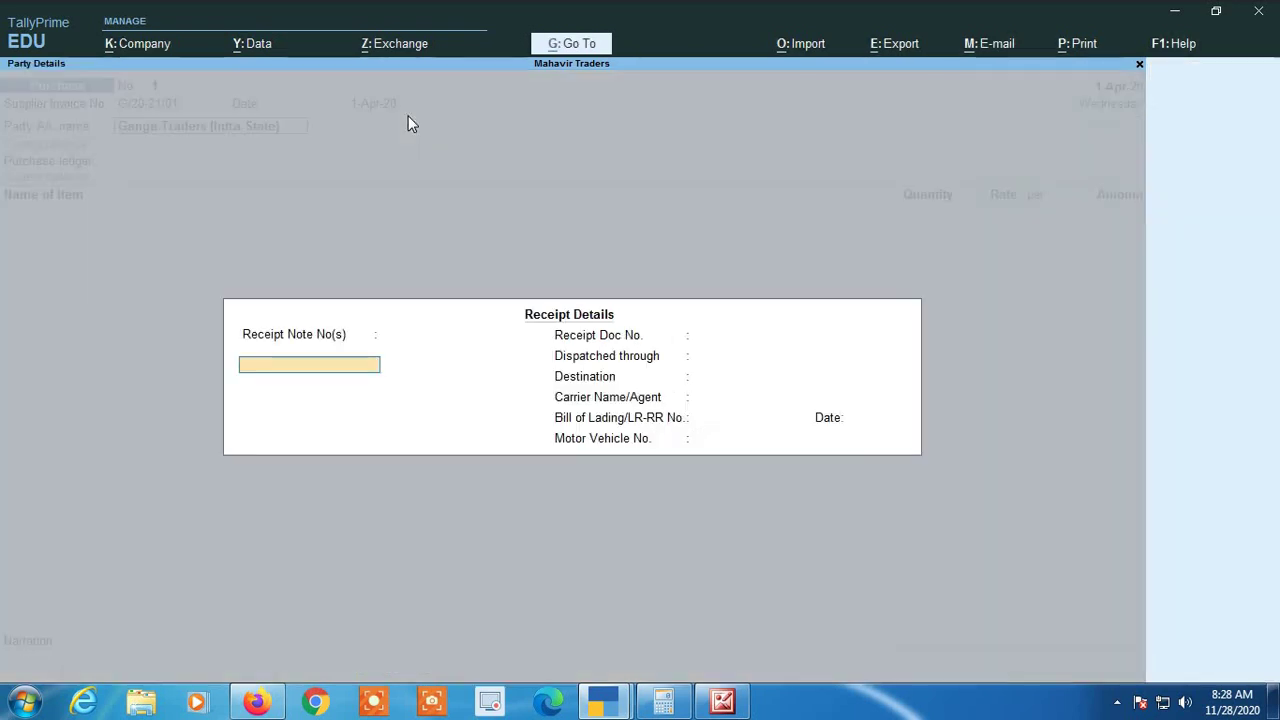
# Leave all receipt details blank for the Ganga Traders purchase voucher
pyautogui.press('Return')
pyautogui.press('Return')
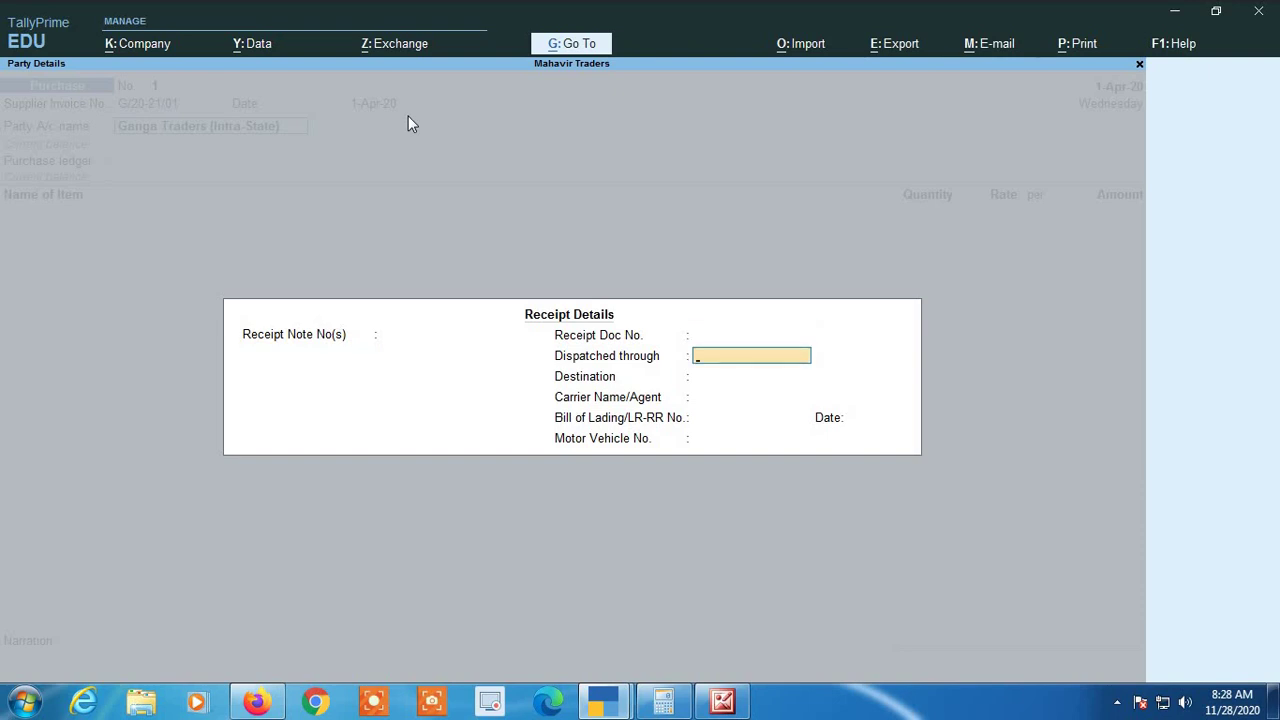
pyautogui.press('Return')
pyautogui.press('Return')
pyautogui.press('Return')
pyautogui.press('Return')
pyautogui.press('Return')
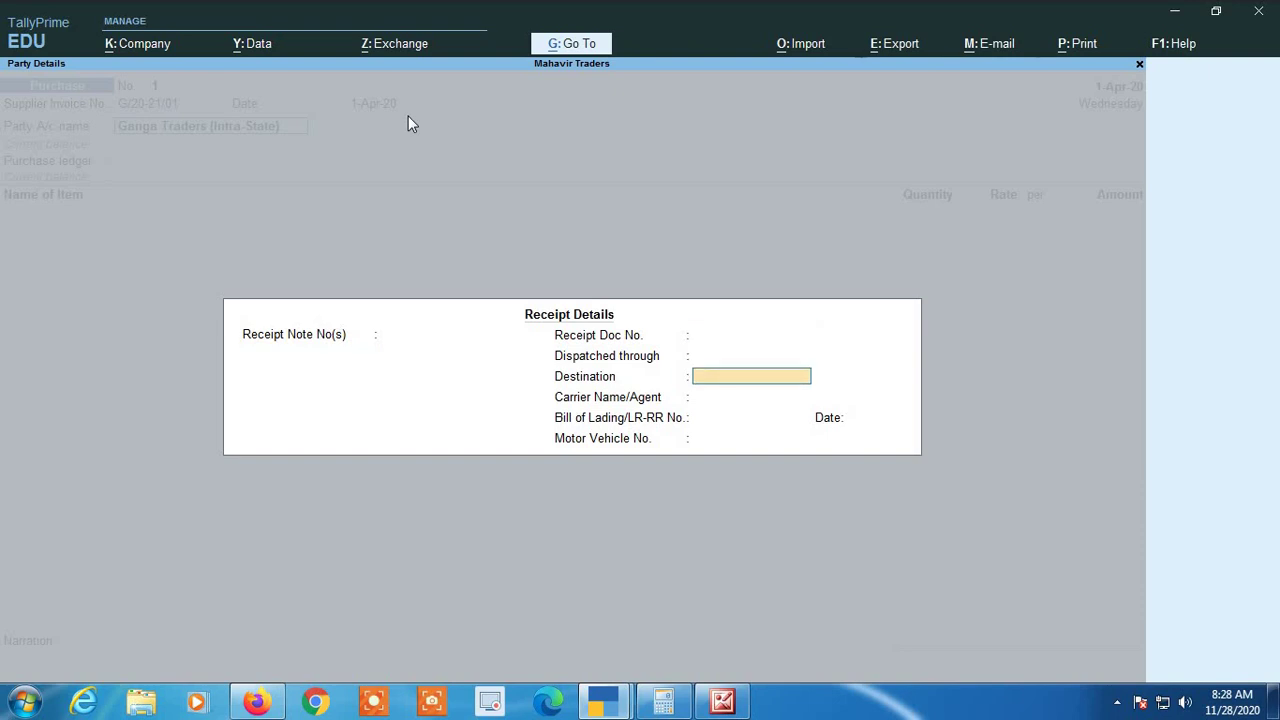
pyautogui.press('Return')
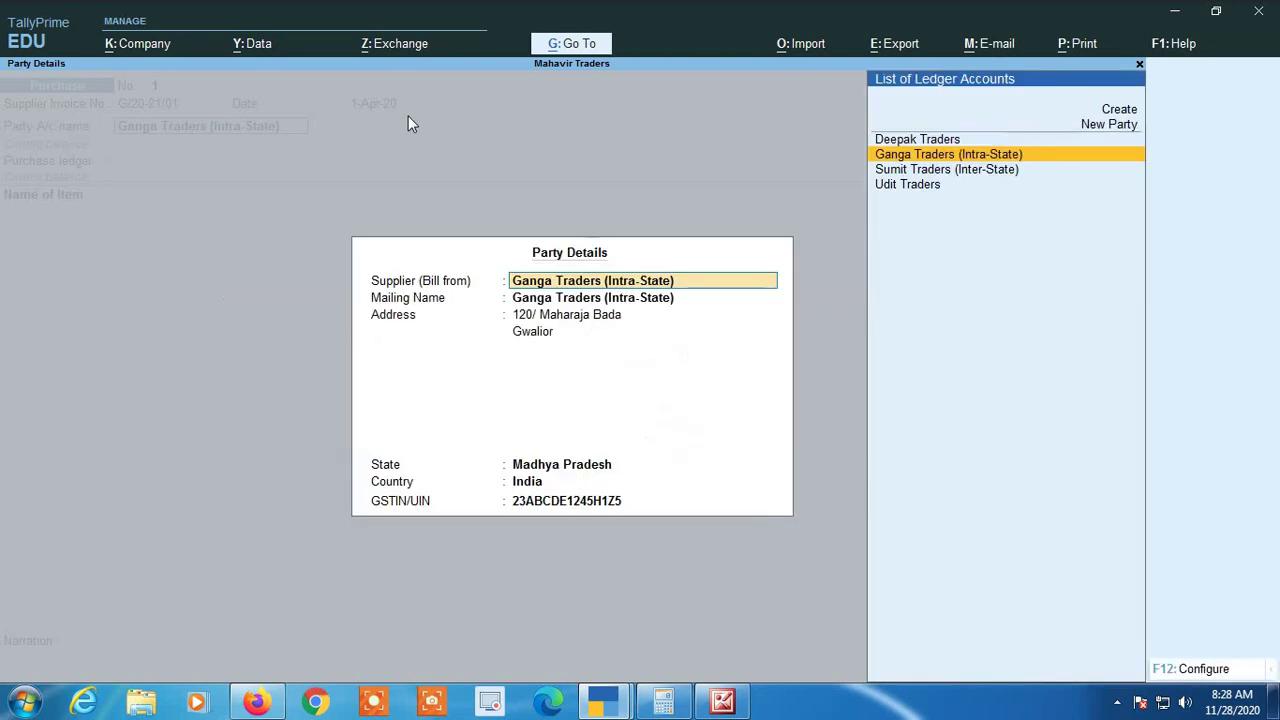
# Accept Ganga Traders (Intra-State) as the bill-from supplier with the existing mailing name, address, state, country and GSTIN
pyautogui.press('Return')
pyautogui.press('Return')
pyautogui.press('Return')
pyautogui.press('Return')
pyautogui.press('Return')
pyautogui.press('Return')
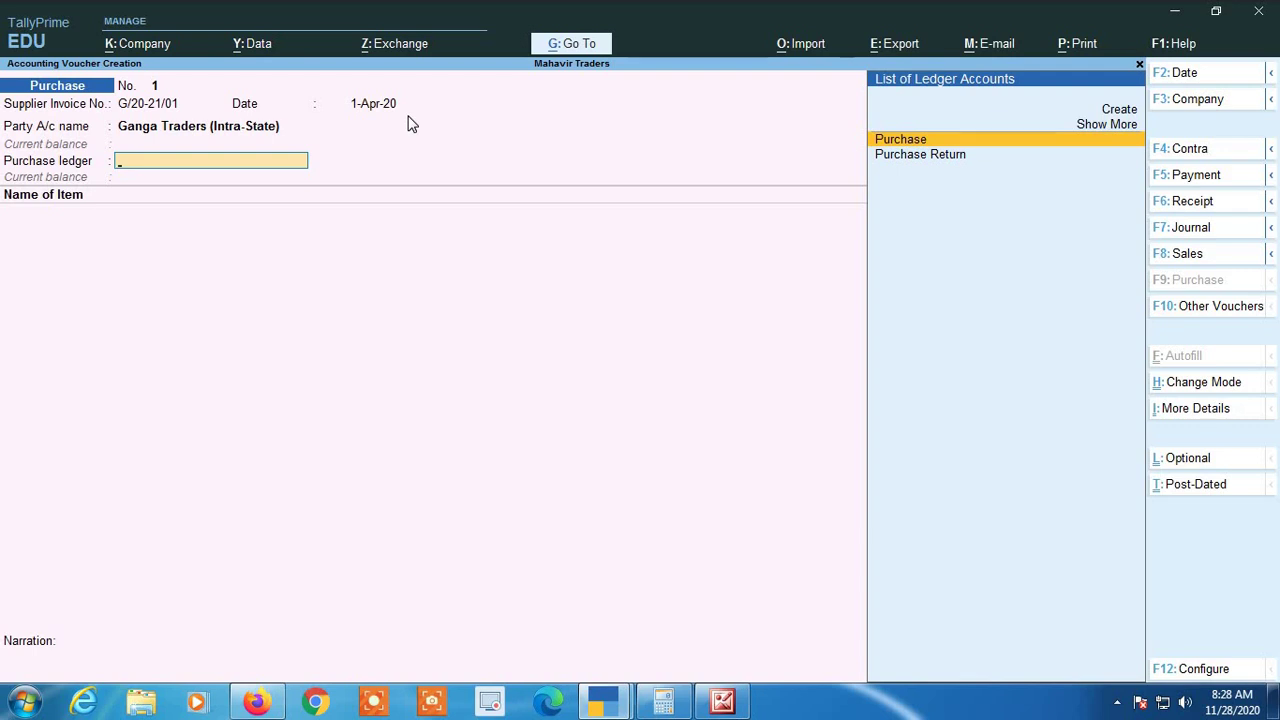
# Choose Purchase as the purchase ledger and open its master, keeping inventory values affected and accepting Not Applicable as the ledger type
pyautogui.press('Return')
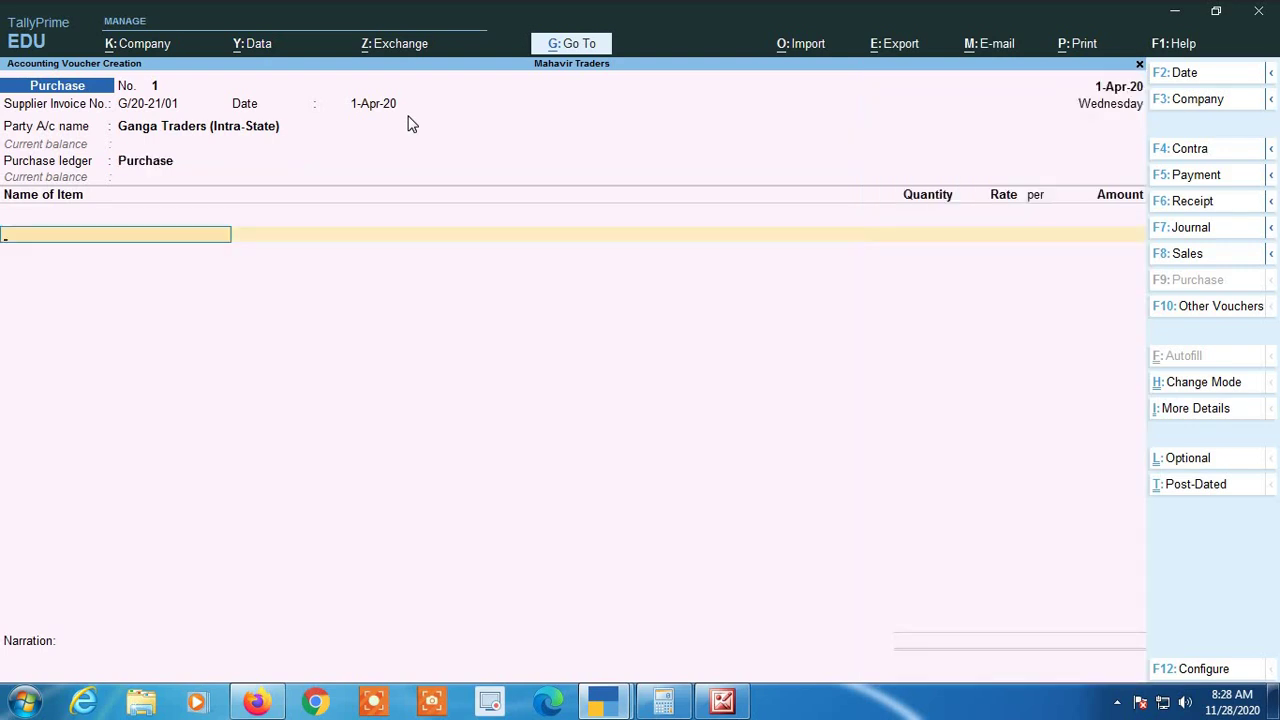
pyautogui.press('BackSpace')
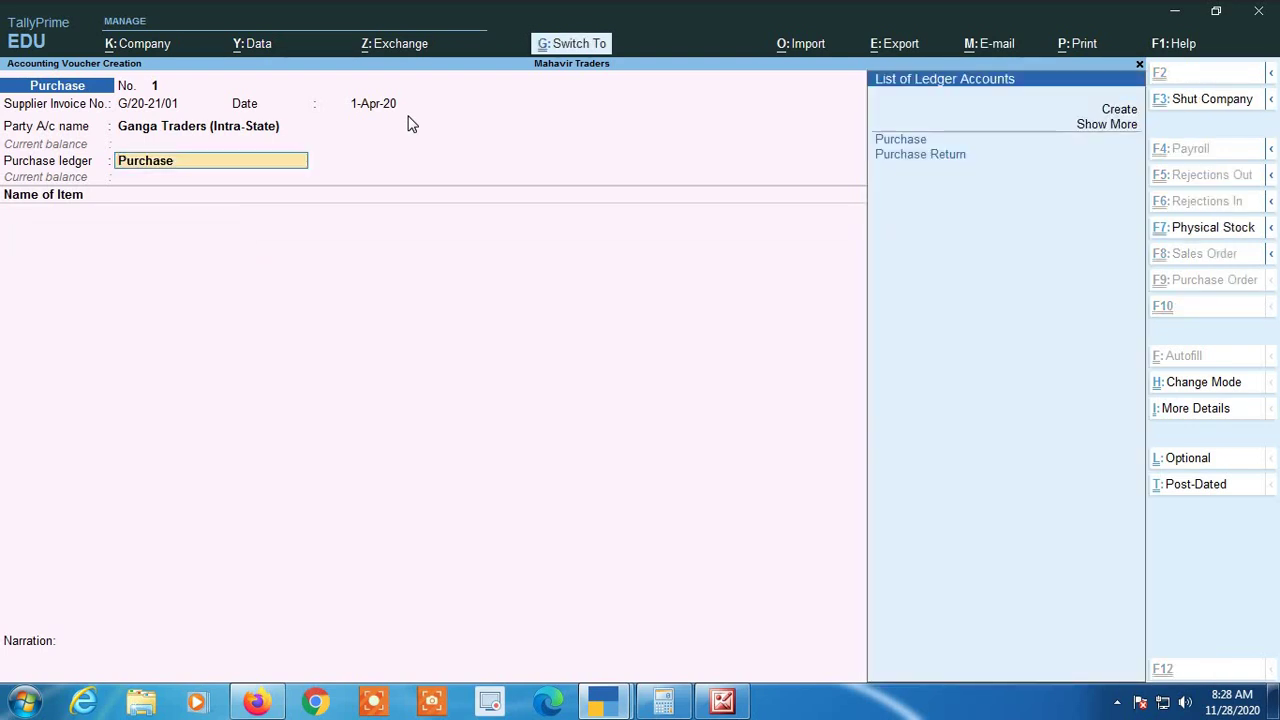
pyautogui.hotkey('ctrl', 'Return')
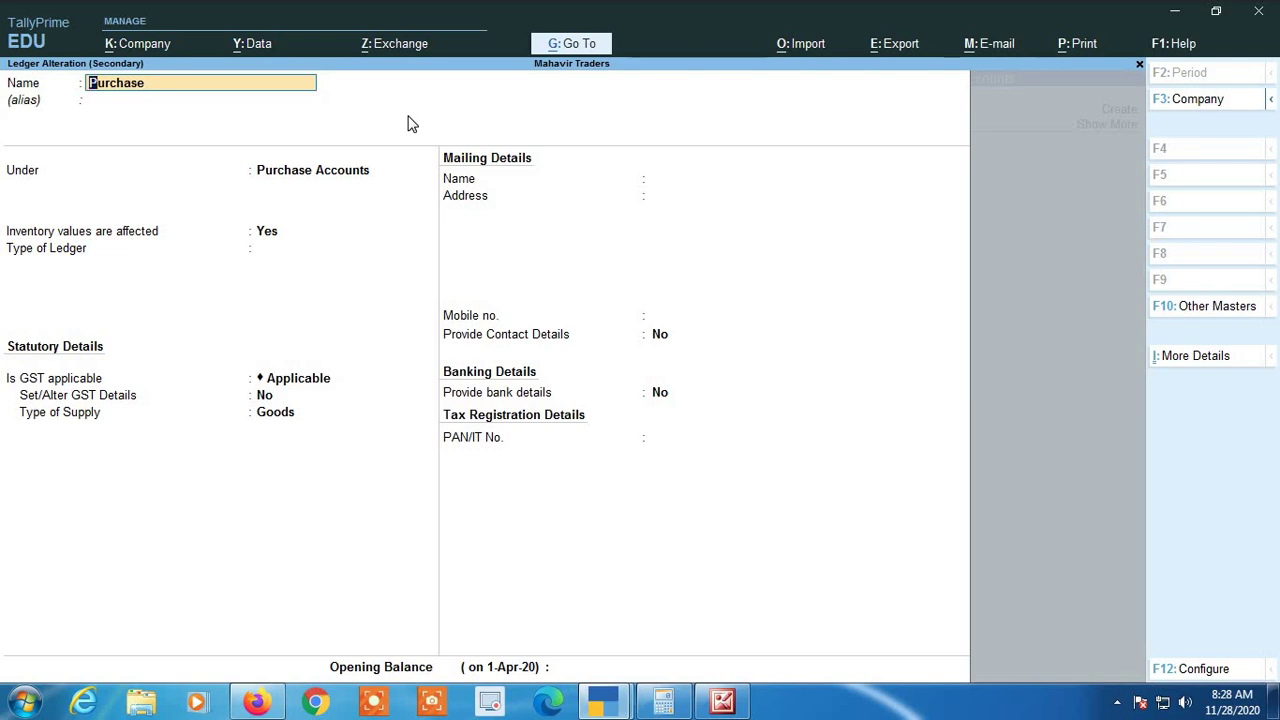
pyautogui.press('Return')
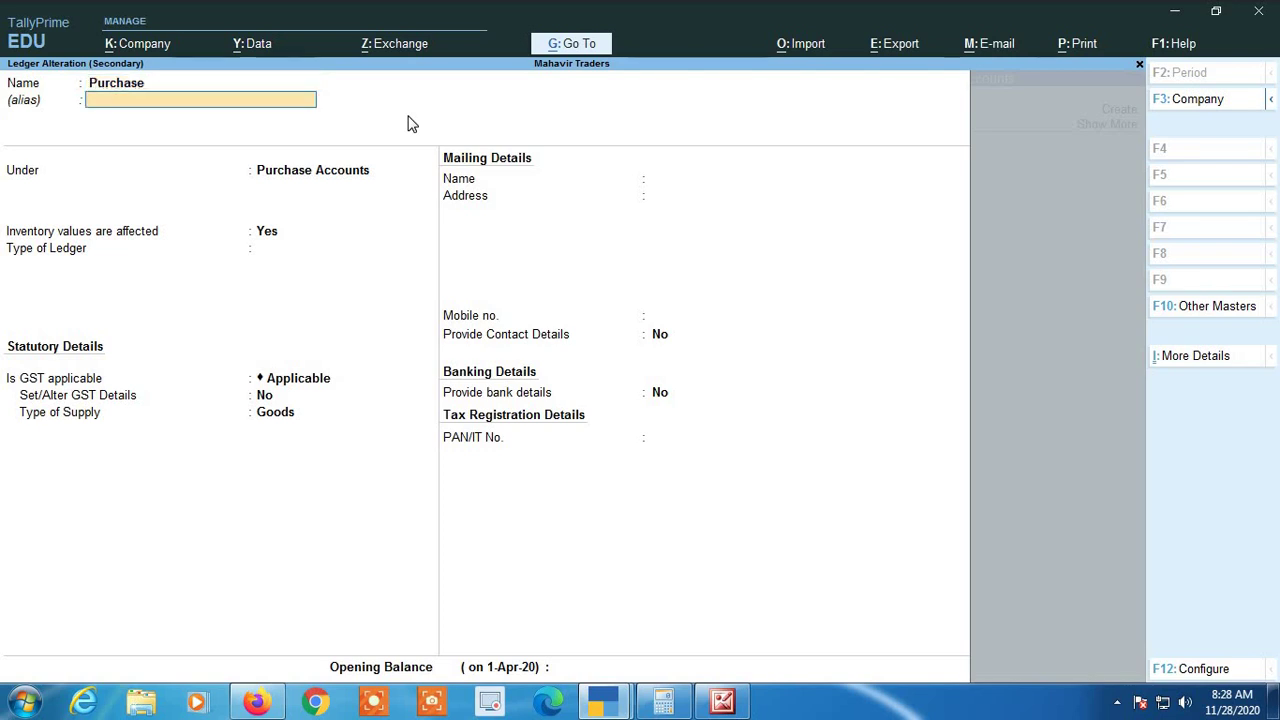
pyautogui.press('Return')
pyautogui.press('Return')
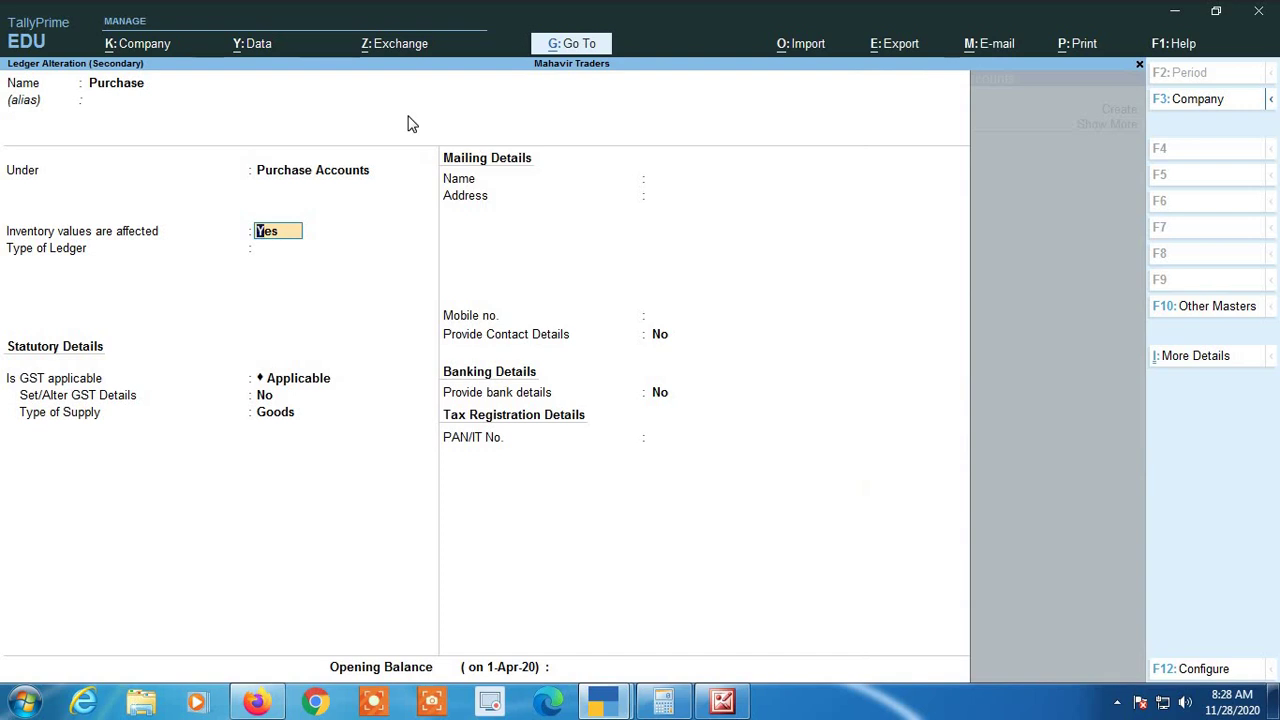
pyautogui.press('Return')
pyautogui.press('Return')
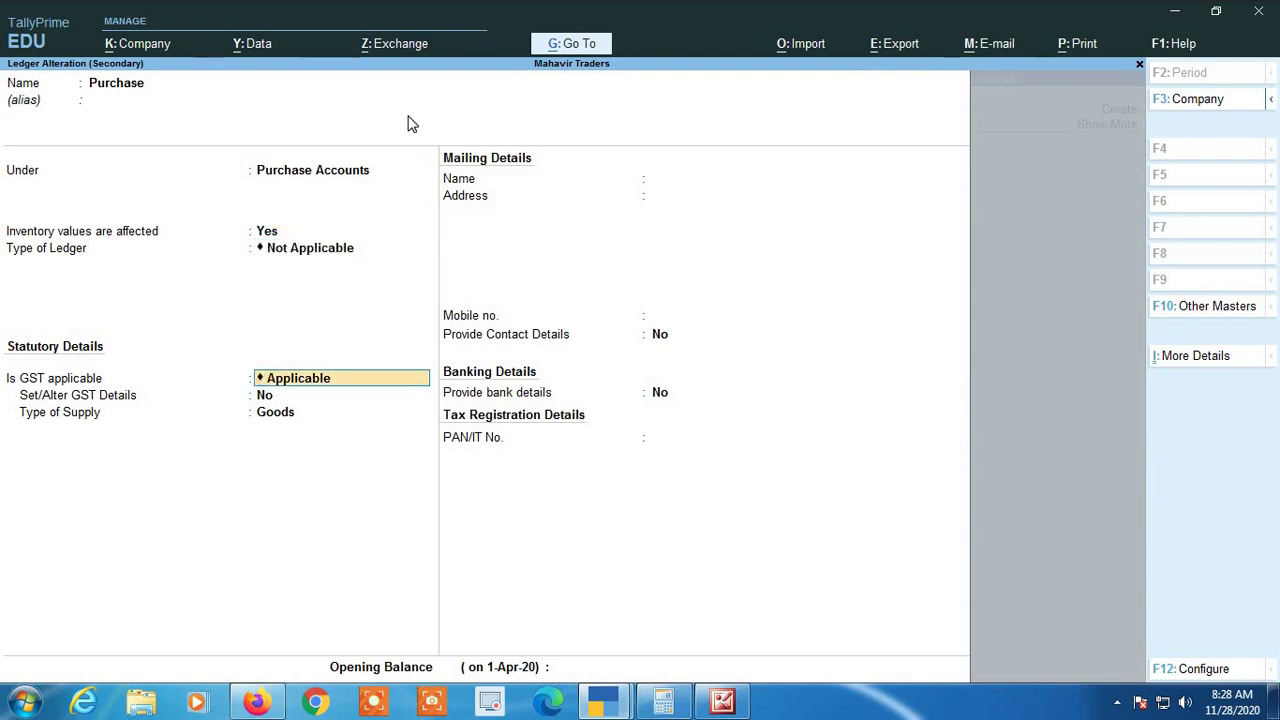
# Keep GST Applicable and supply type Goods in the Purchase ledger, leave GST details unaltered, and accept the master
pyautogui.press('Return')
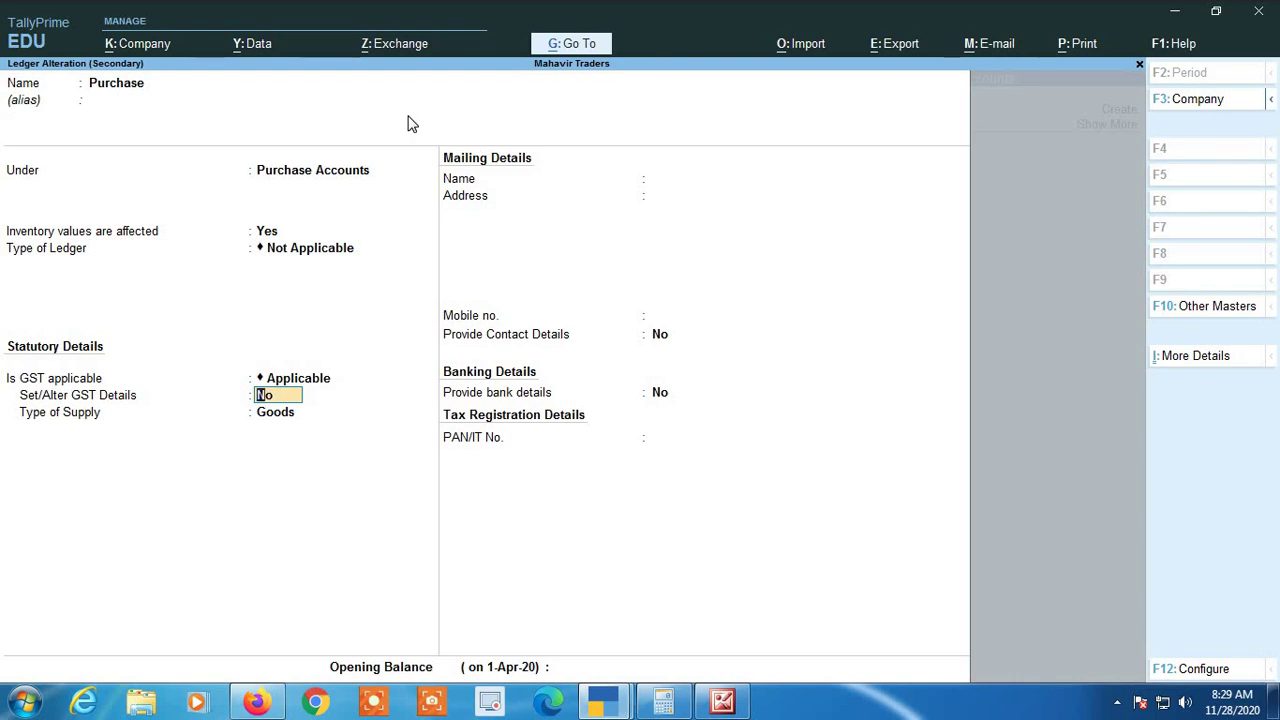
pyautogui.press('Return')
pyautogui.press('Return')
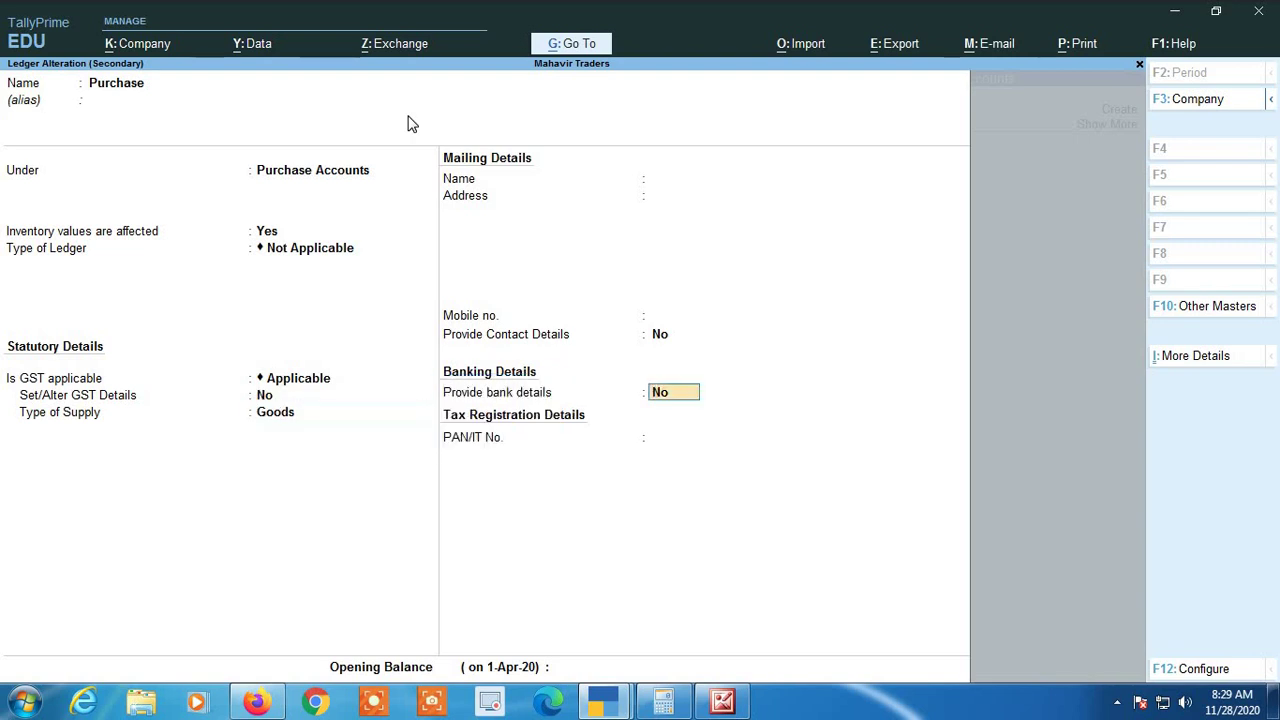
pyautogui.press('Return')
pyautogui.press('Return')
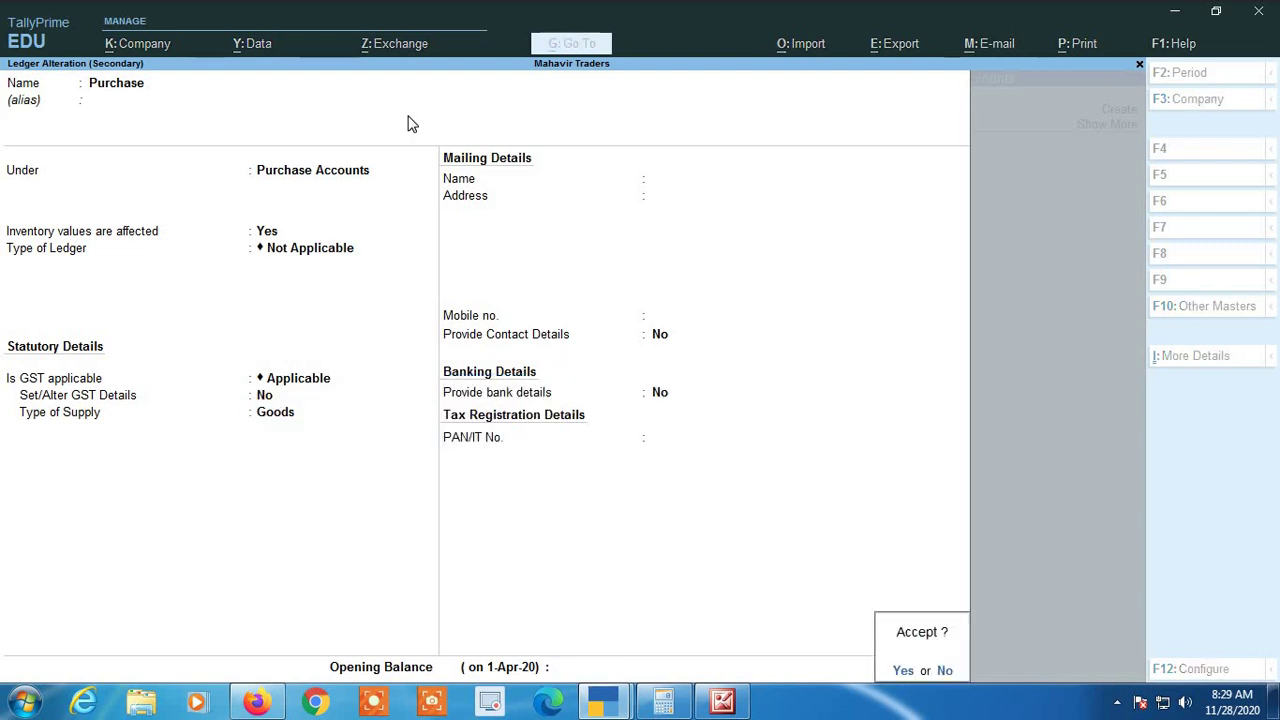
pyautogui.press('Return')
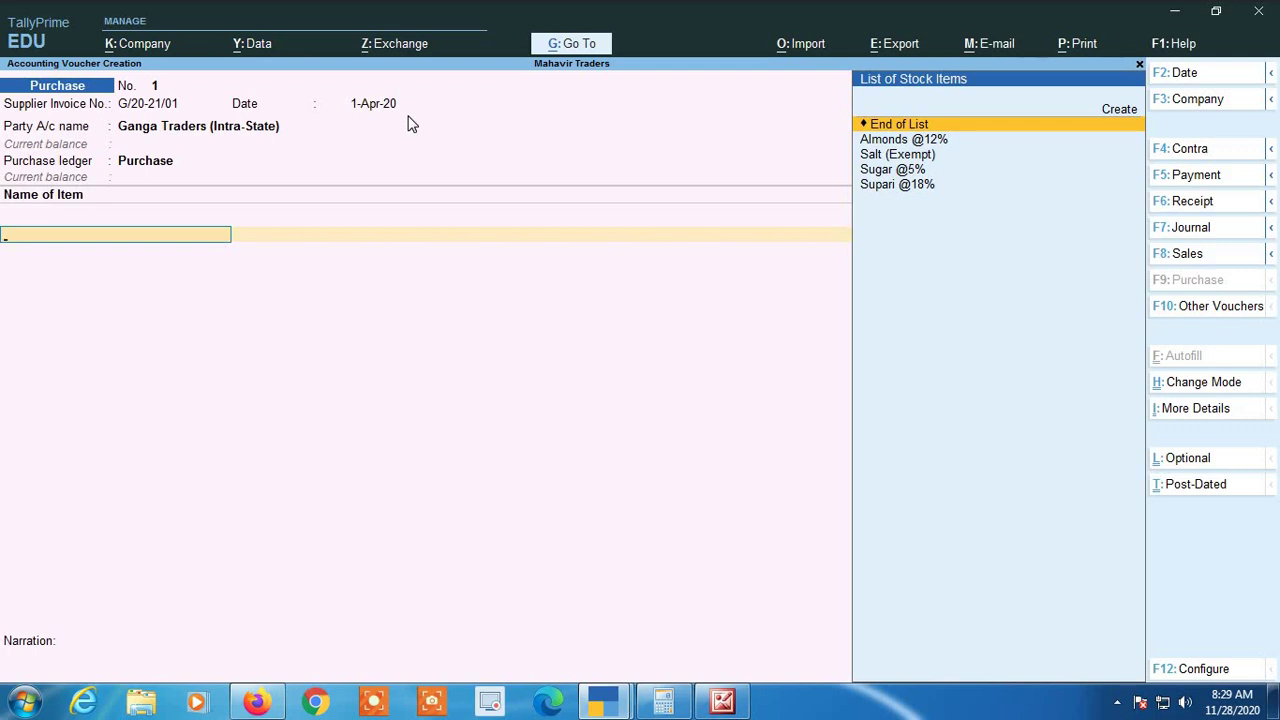
# Add the stock item Sugar @5% with a quantity of 250 kgs at a rate of 40 per kg
pyautogui.write('su')
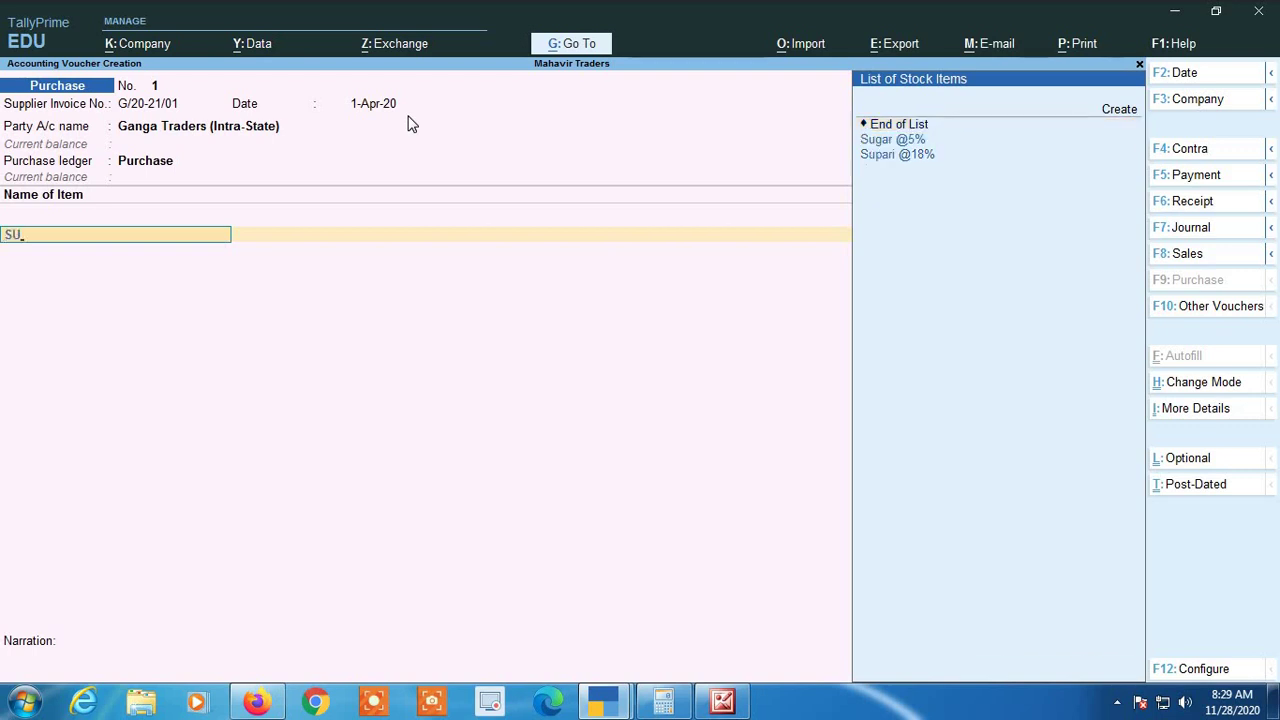
pyautogui.press('Return')
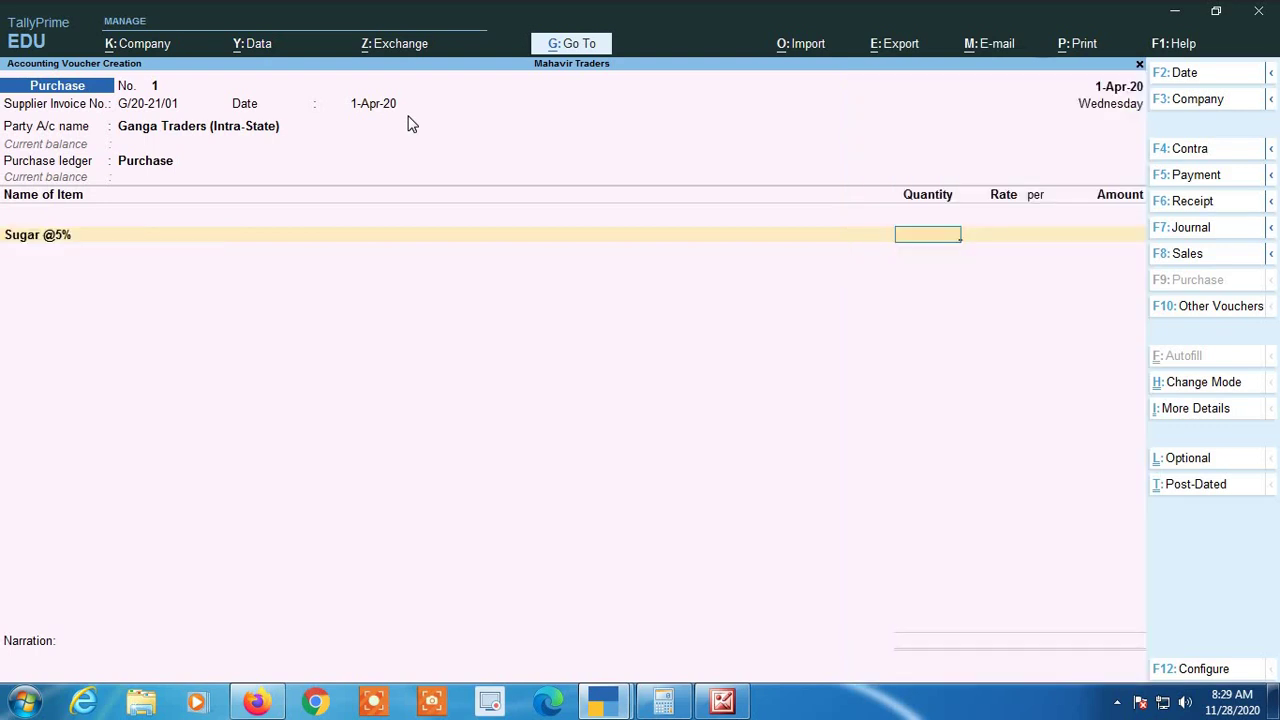
pyautogui.write('250')
pyautogui.press('Return')
pyautogui.write('40')
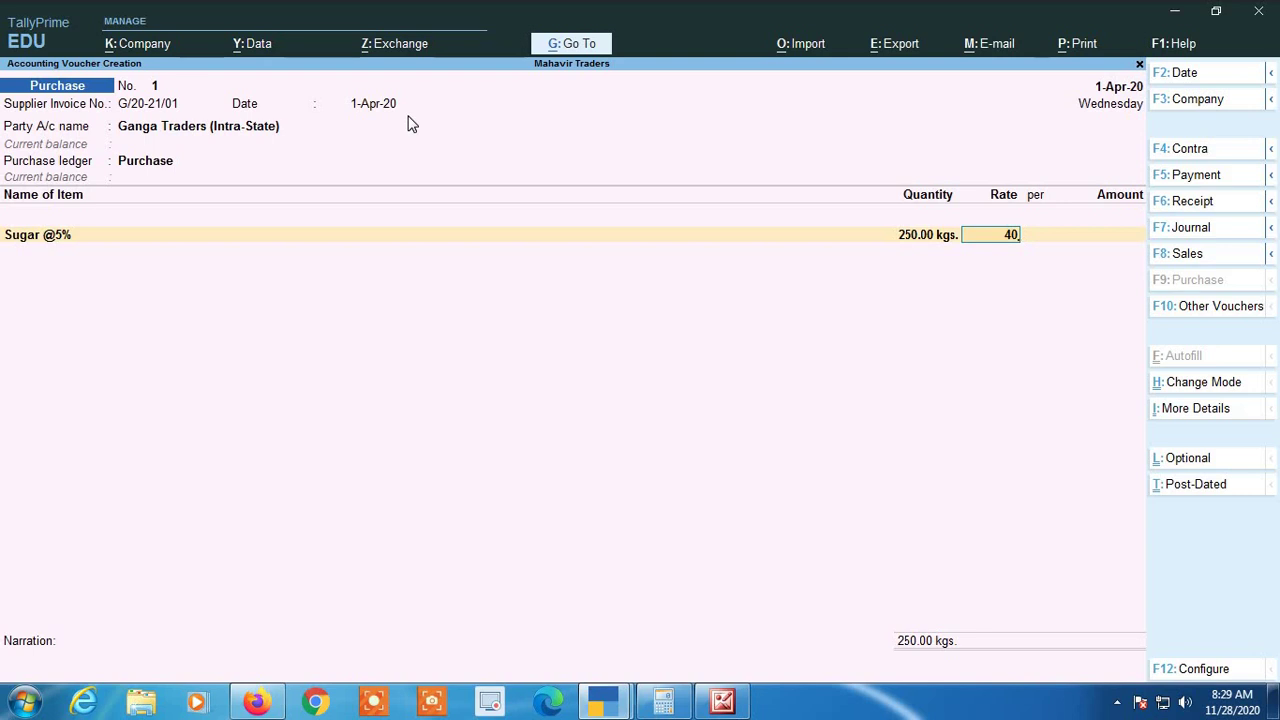
pyautogui.press('Return')
pyautogui.press('Return')
pyautogui.press('Return')
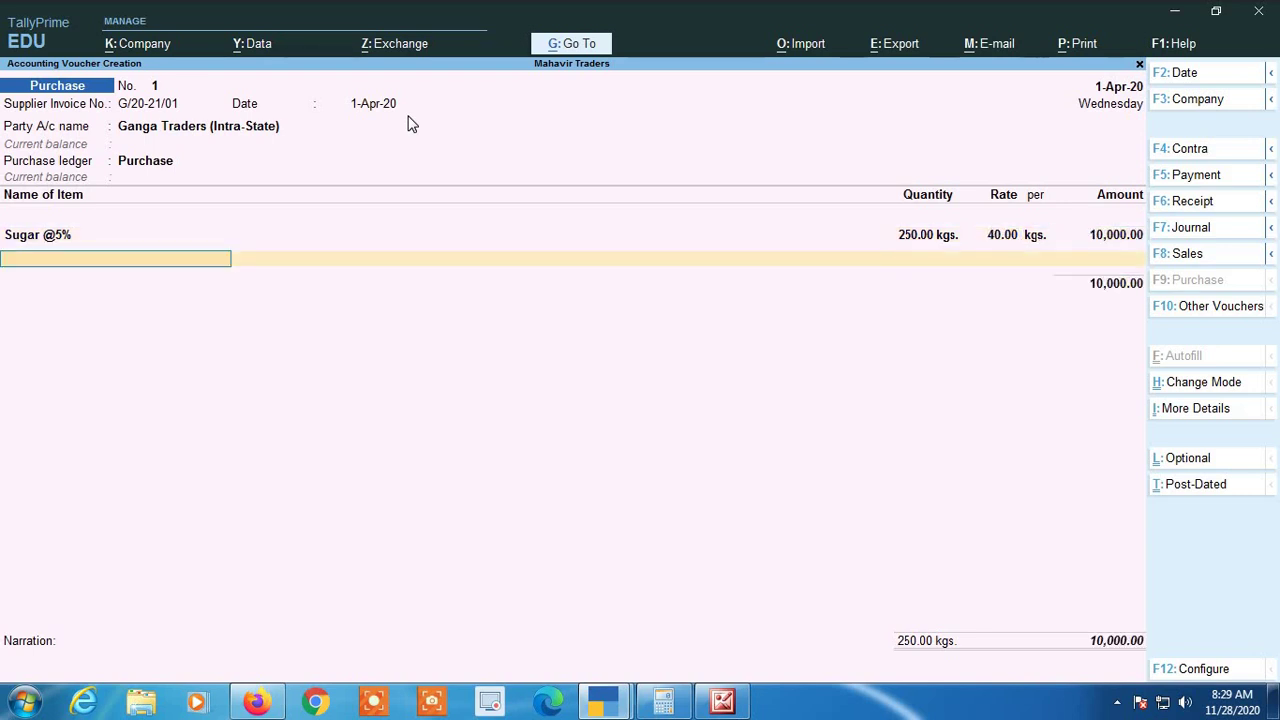
pyautogui.write('A')
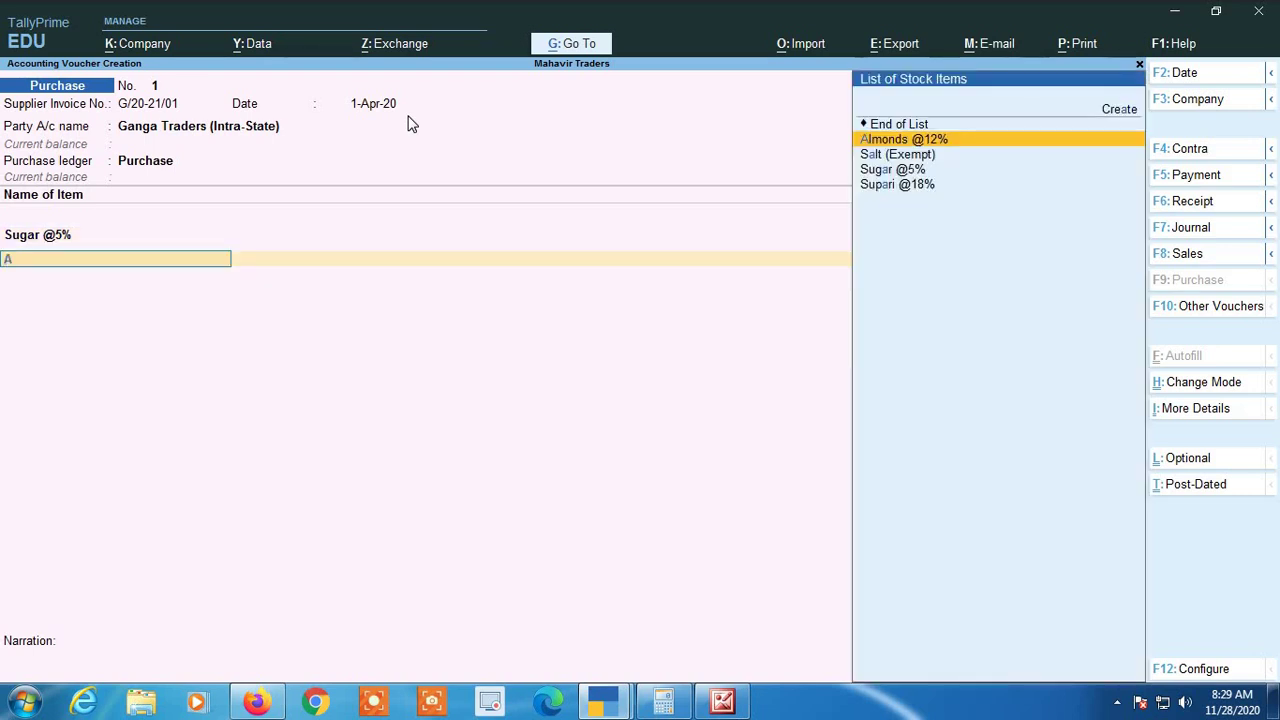
pyautogui.press('Return')
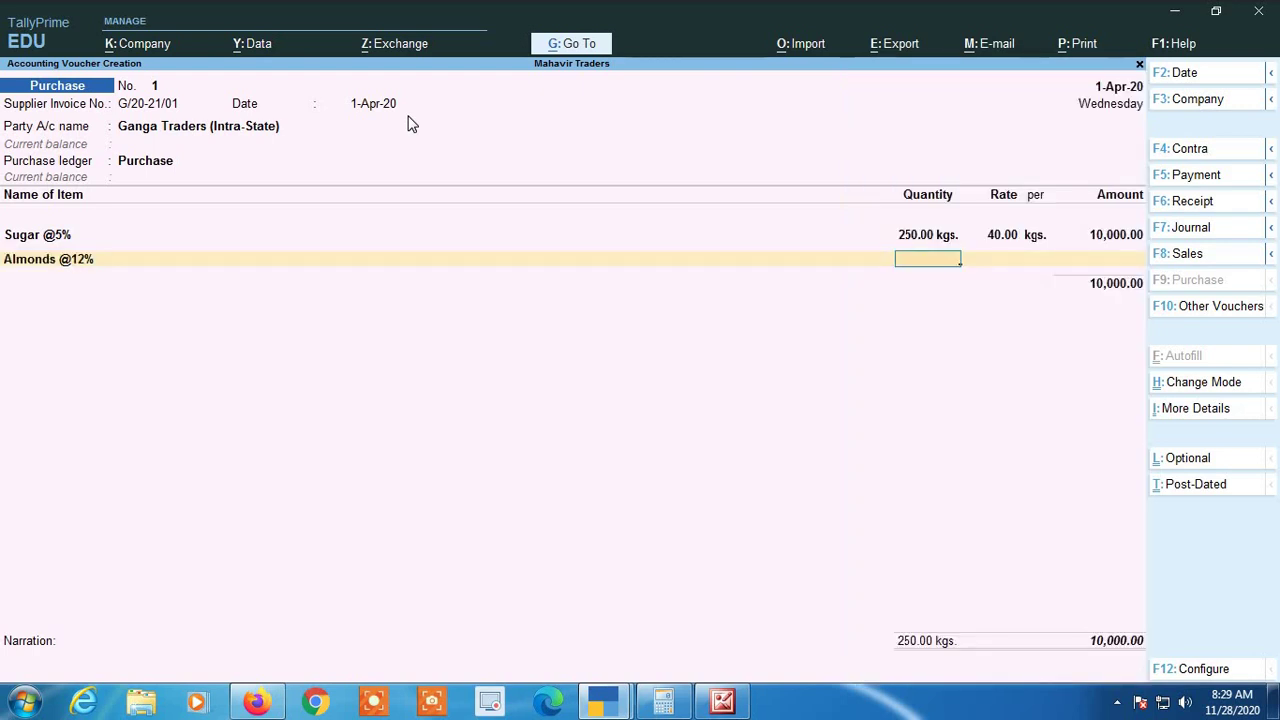
pyautogui.write('100')
pyautogui.press('Return')
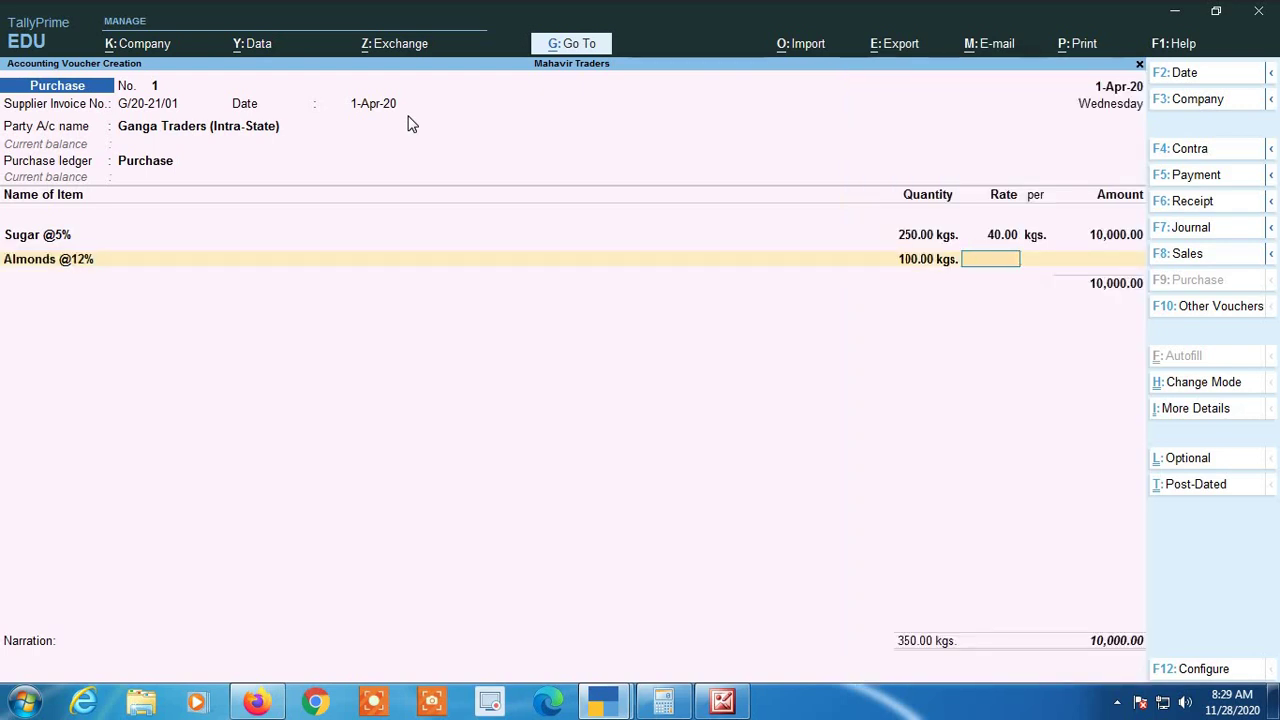
pyautogui.write('100')
pyautogui.press('Return')
pyautogui.press('Return')
pyautogui.press('Return')
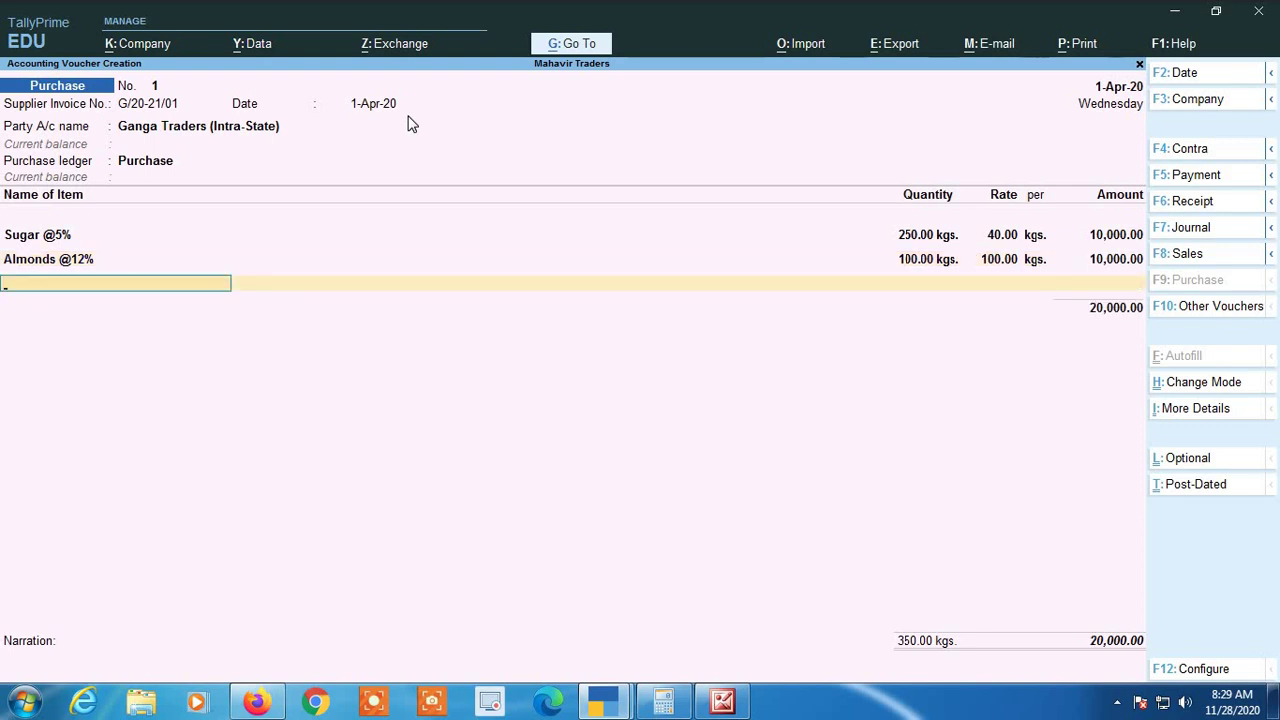
pyautogui.write('SU')
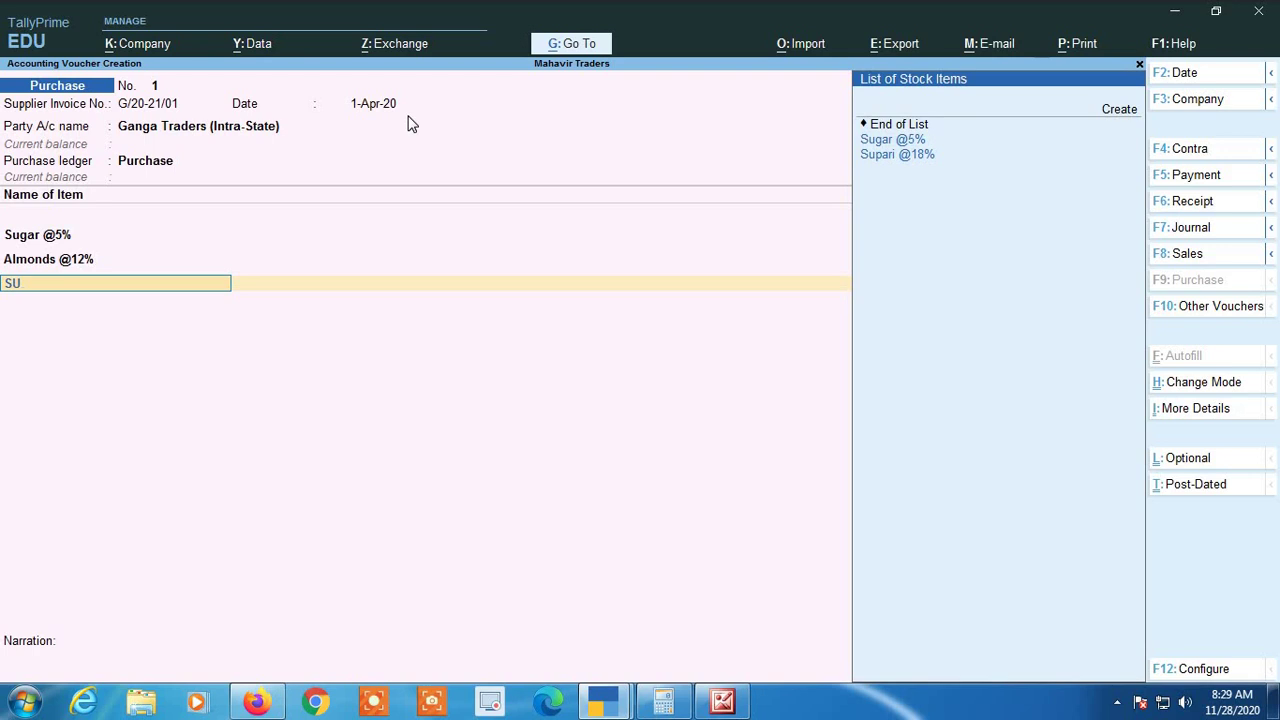
pyautogui.write('P')
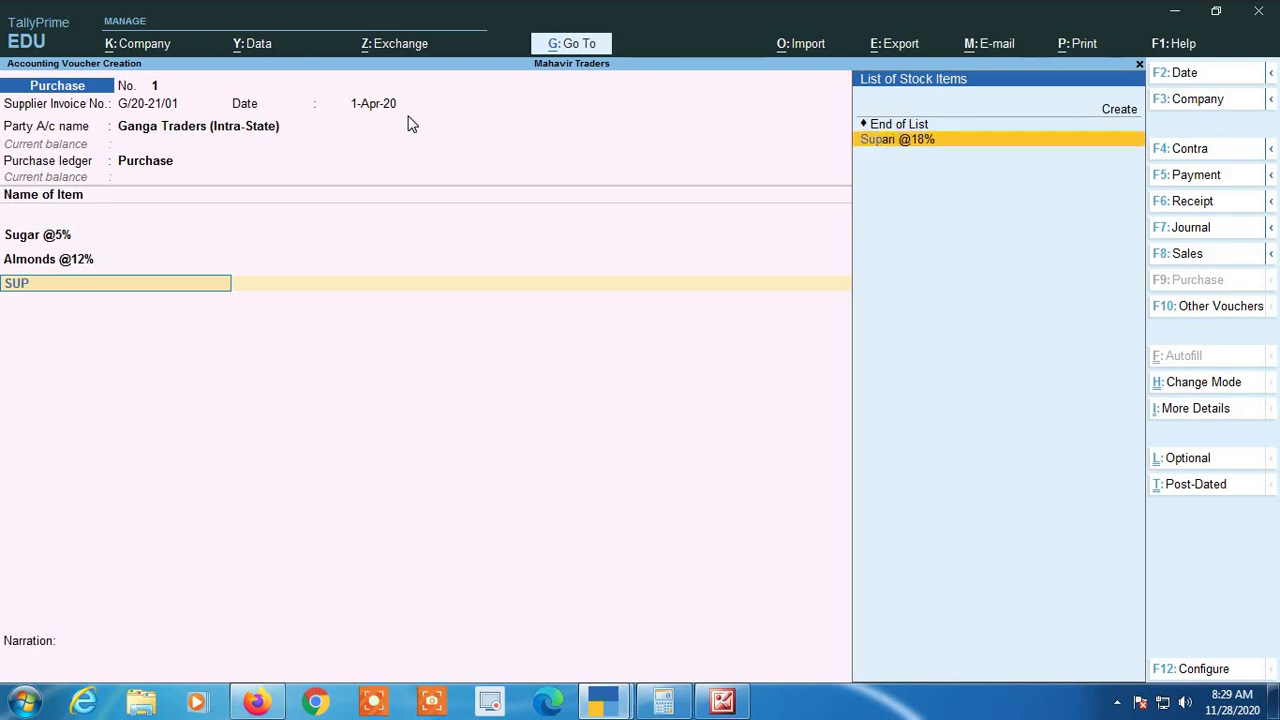
pyautogui.press('Return')
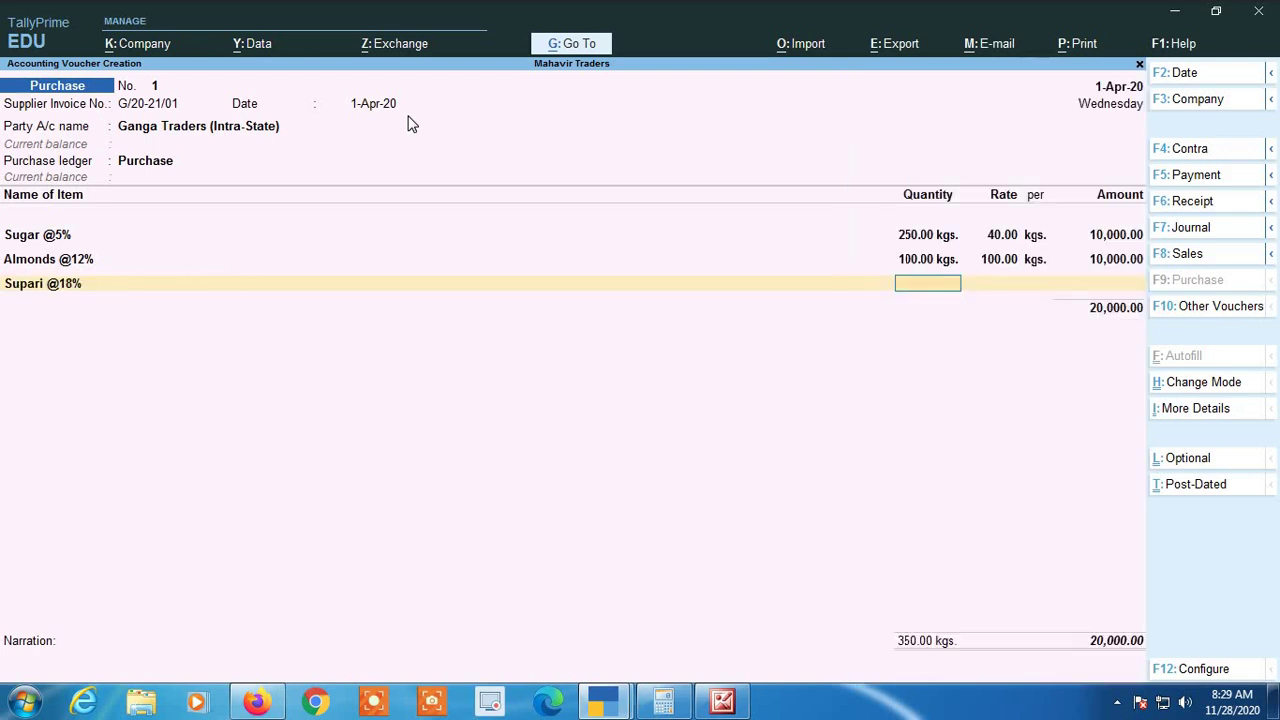
pyautogui.write('50')
pyautogui.press('Return')
pyautogui.write('200')
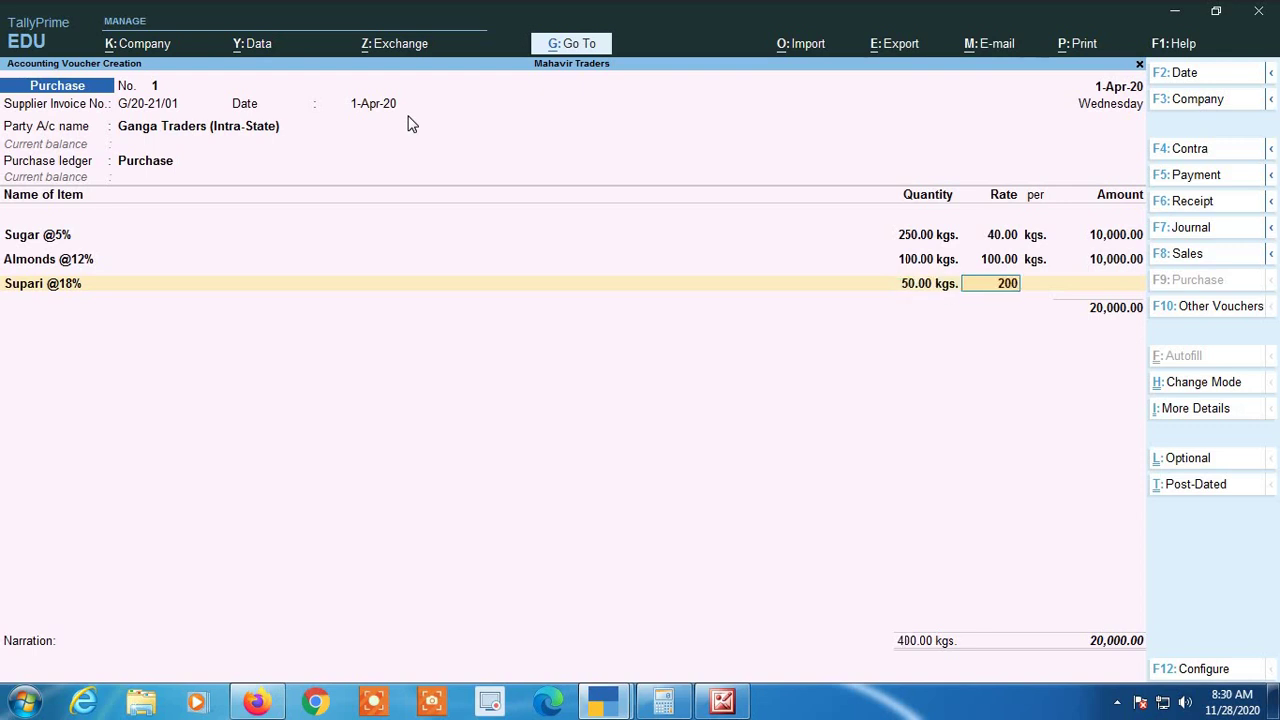
pyautogui.press('Return')
pyautogui.press('Return')
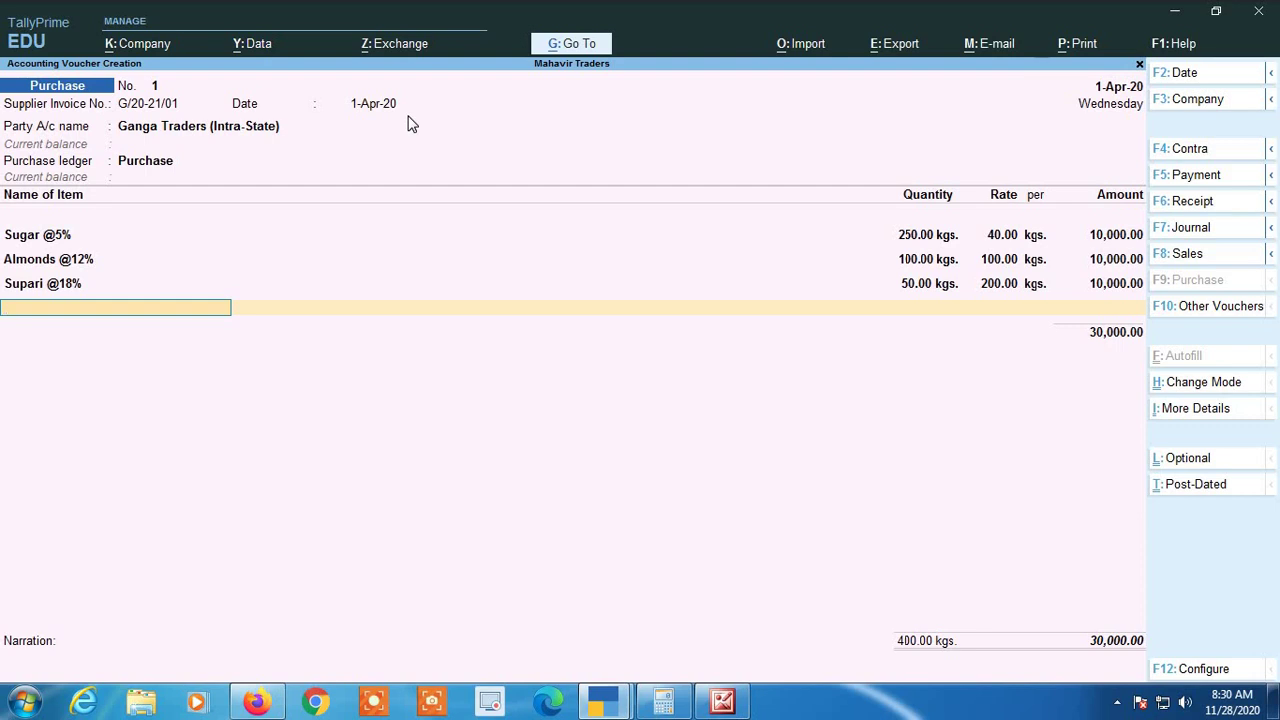
# Add the stock item Salt (Exempt) with 500 kgs at a rate of 20 per kg and end the item list
pyautogui.write('S')
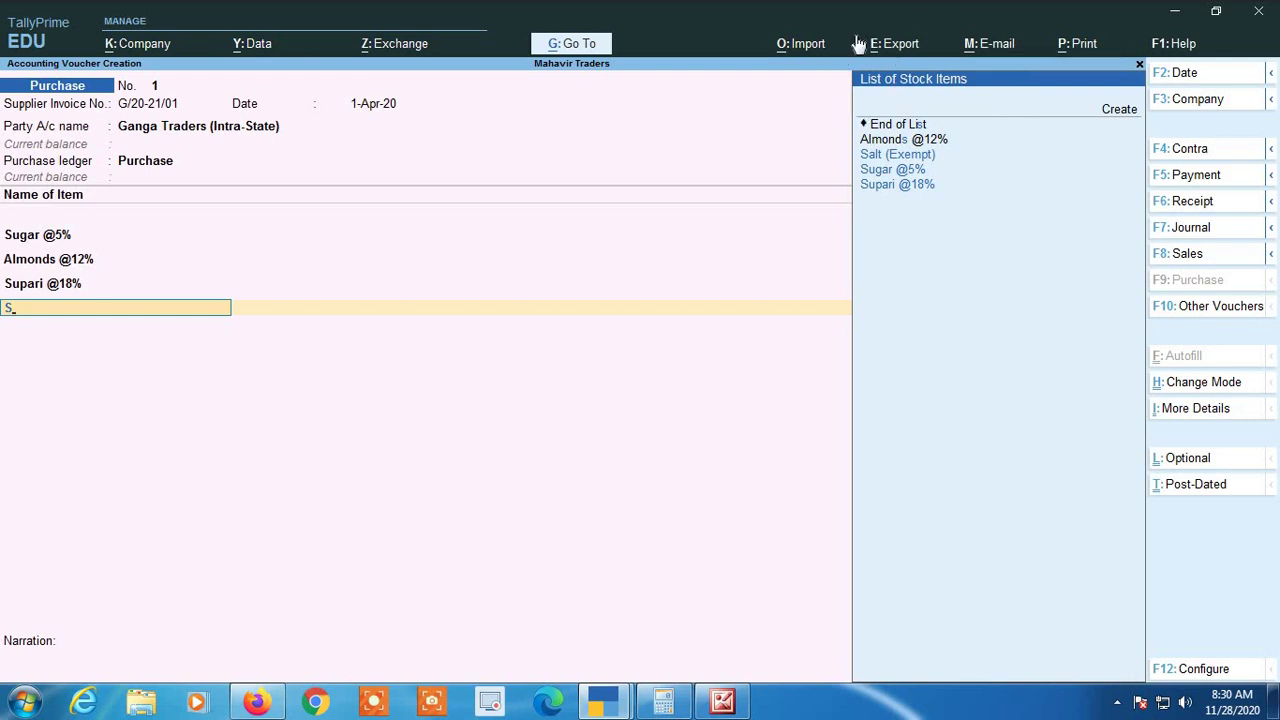
pyautogui.press('Down')
pyautogui.press('Down')
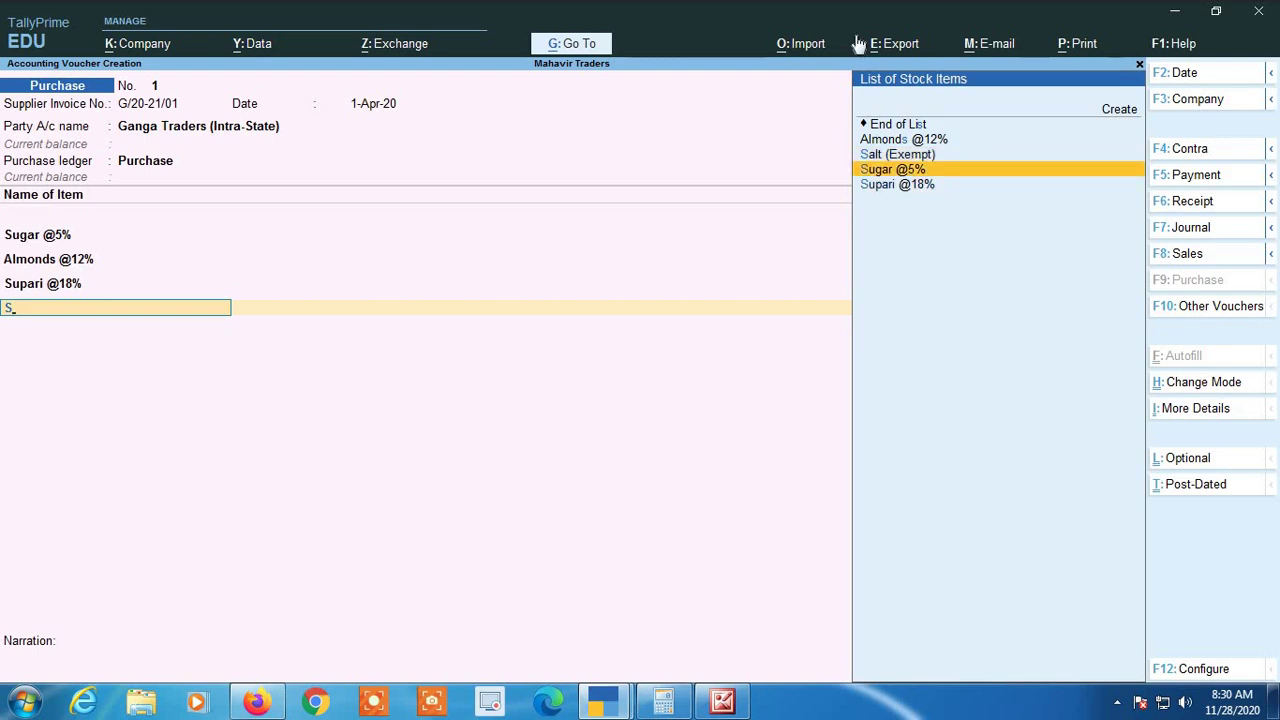
pyautogui.press('Up')
pyautogui.press('Return')
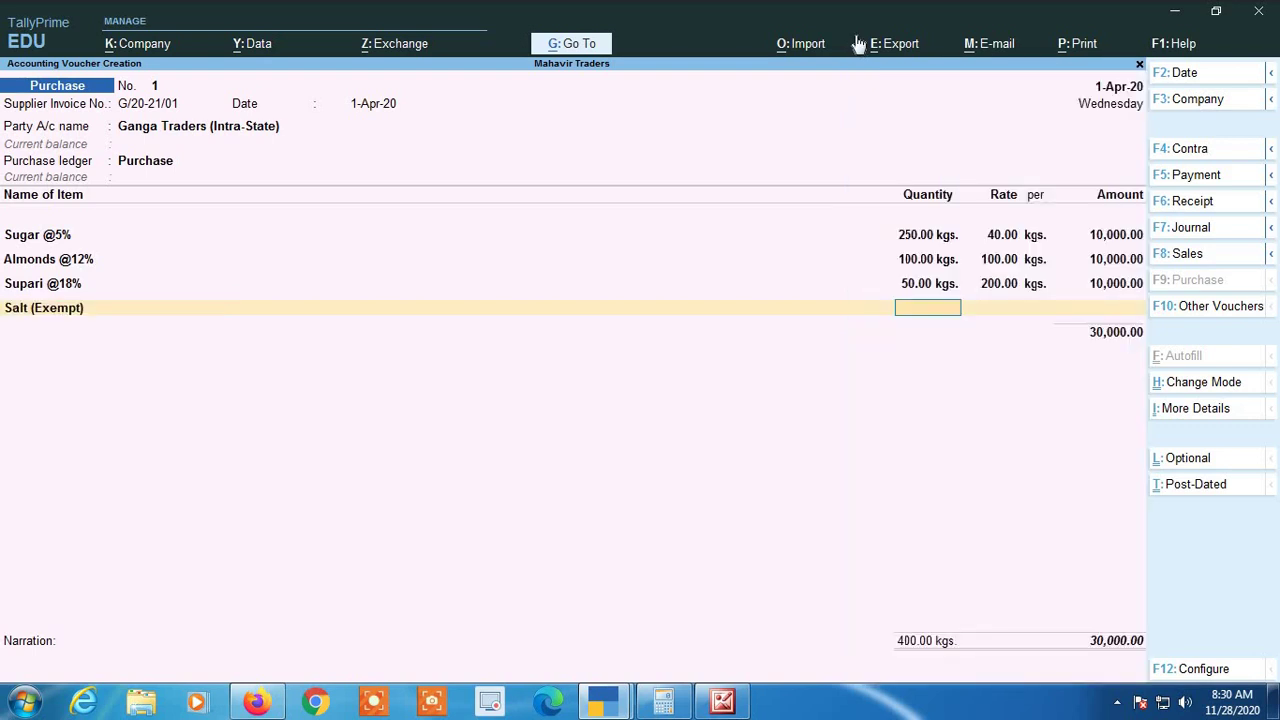
pyautogui.write('500')
pyautogui.press('Return')
pyautogui.write('20')
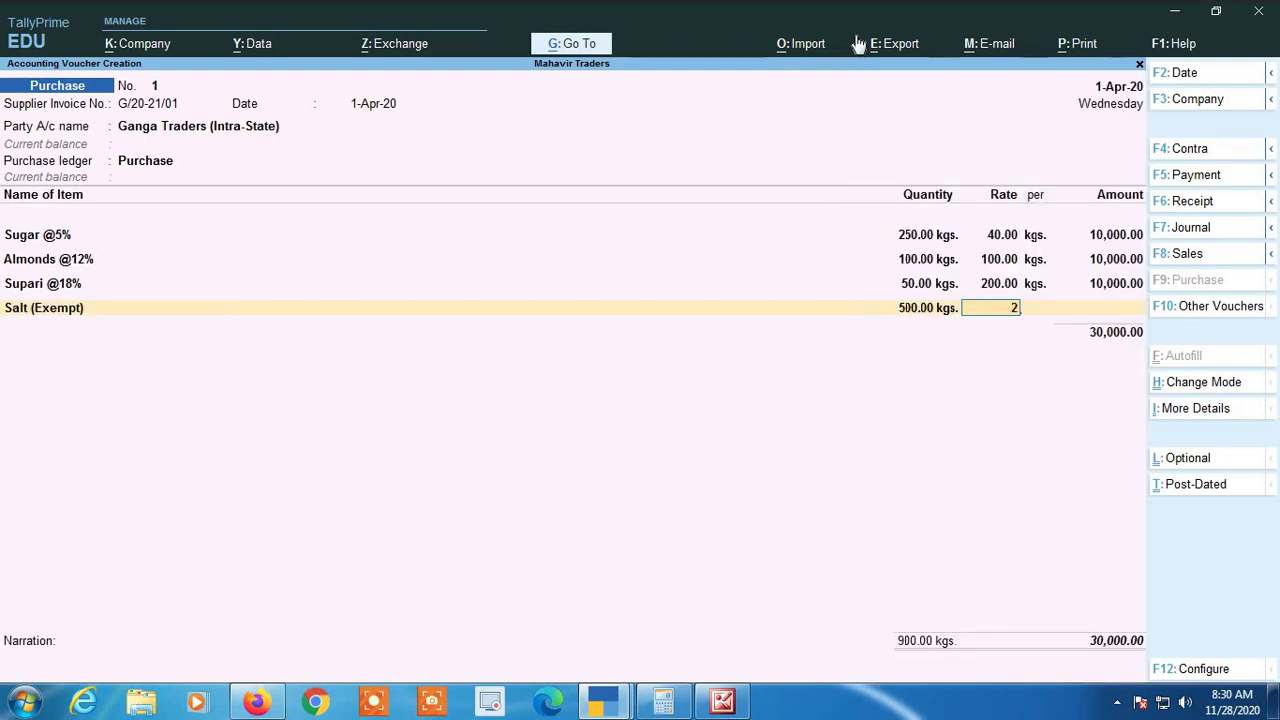
pyautogui.press('Return')
pyautogui.press('Return')
pyautogui.press('Return')
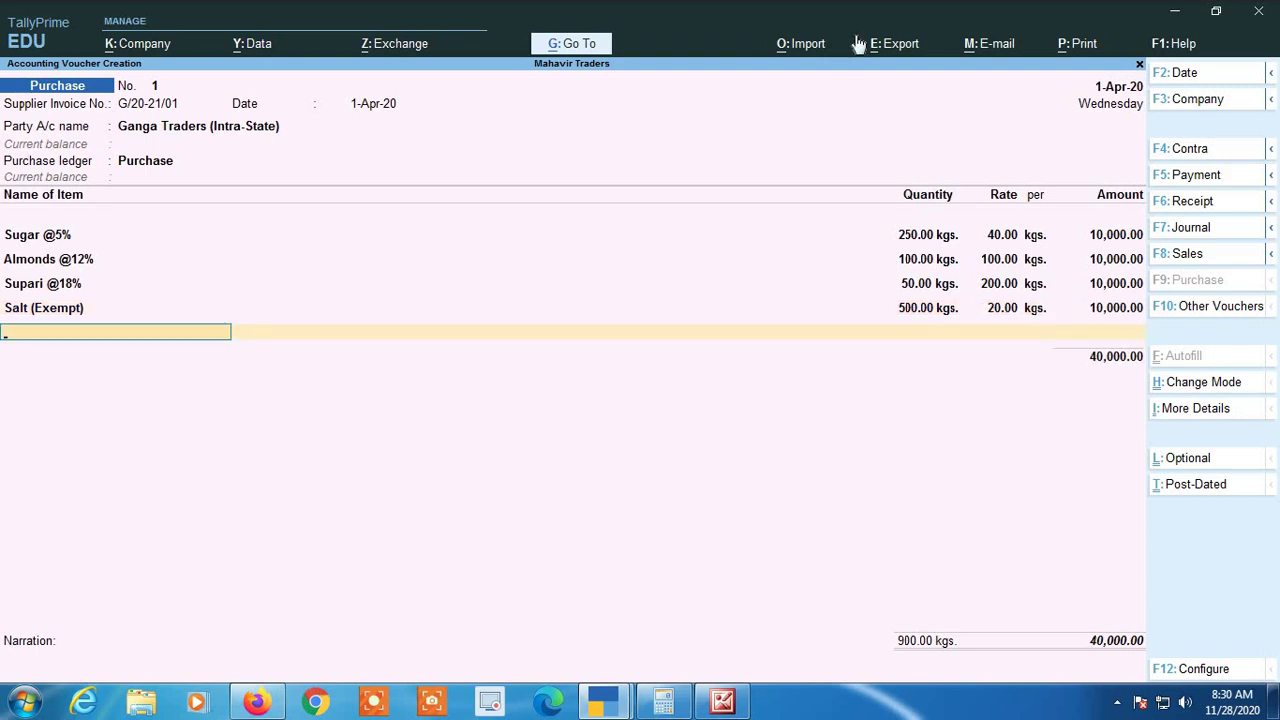
pyautogui.press('Return')
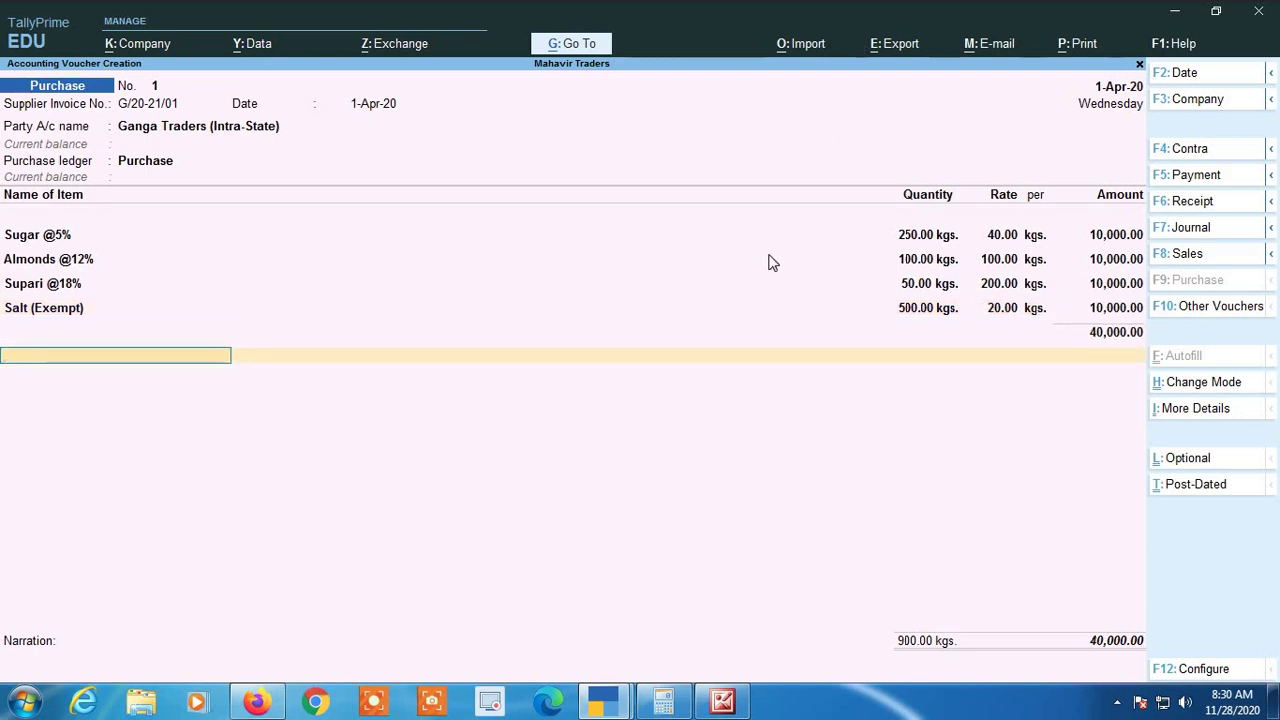
# Preview the supplier's purchase invoice in the other TallyPrime window
pyautogui.moveTo(601, 712)
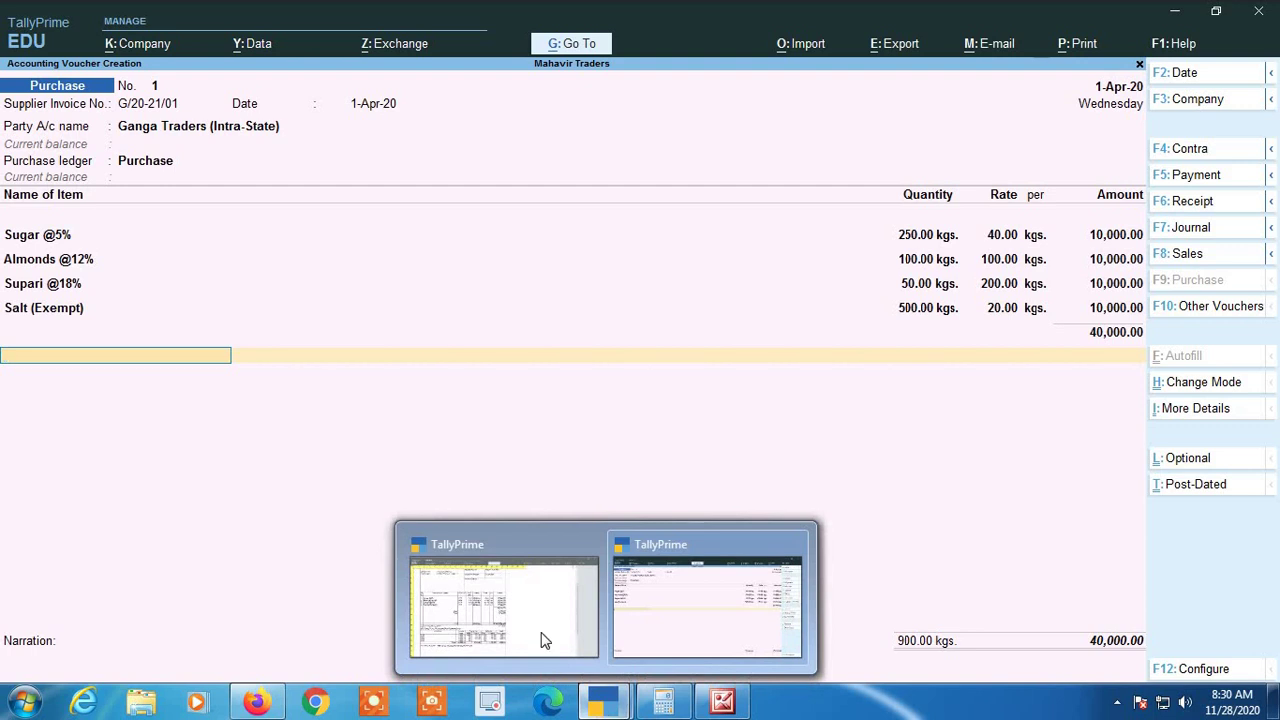
pyautogui.moveTo(531, 628)
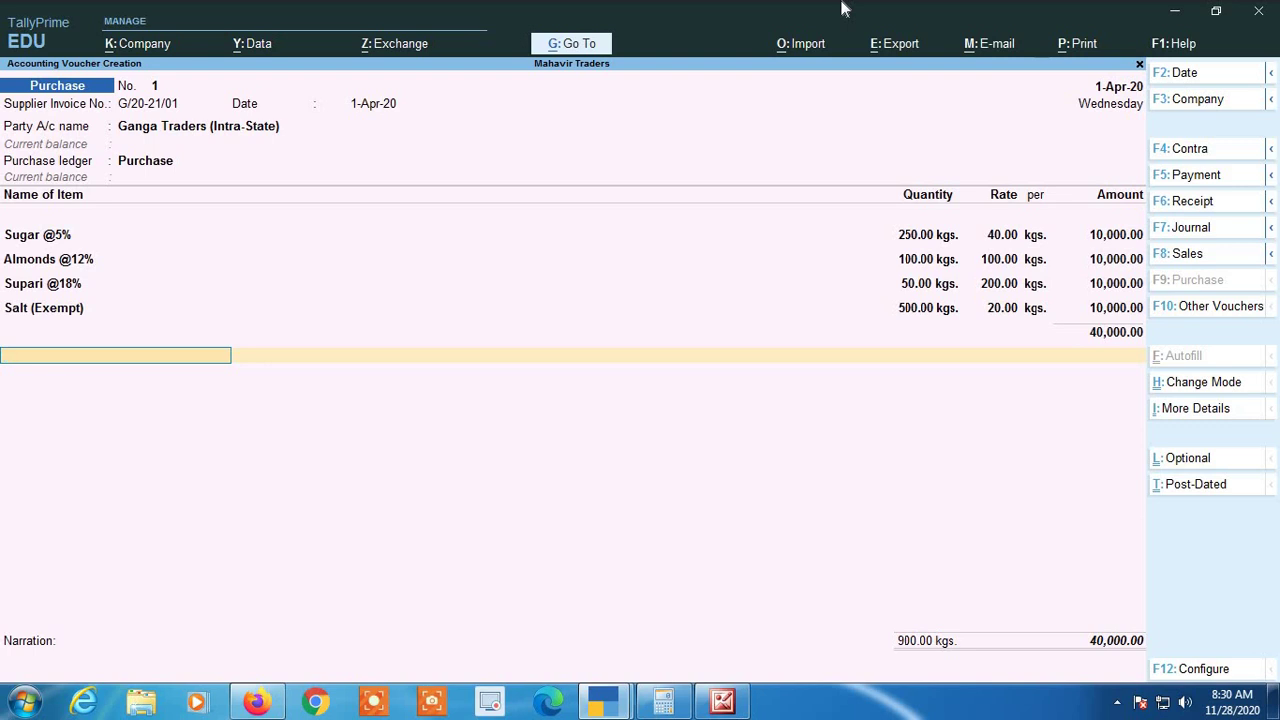
pyautogui.hotkey('shift', 'Tab')
pyautogui.hotkey('shift', 'Tab')
pyautogui.hotkey('shift', 'Tab')
pyautogui.hotkey('shift', 'Tab')
pyautogui.hotkey('shift', 'Tab')
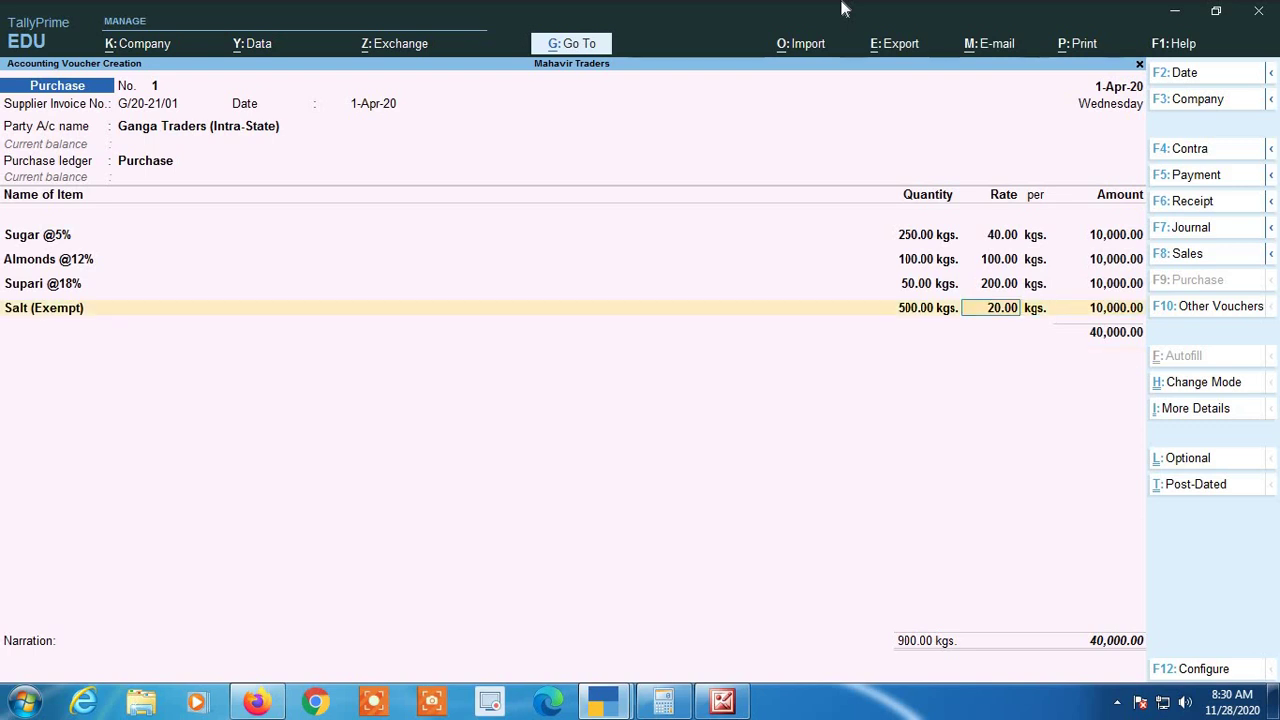
pyautogui.hotkey('shift', 'Tab')
pyautogui.hotkey('shift', 'Tab')
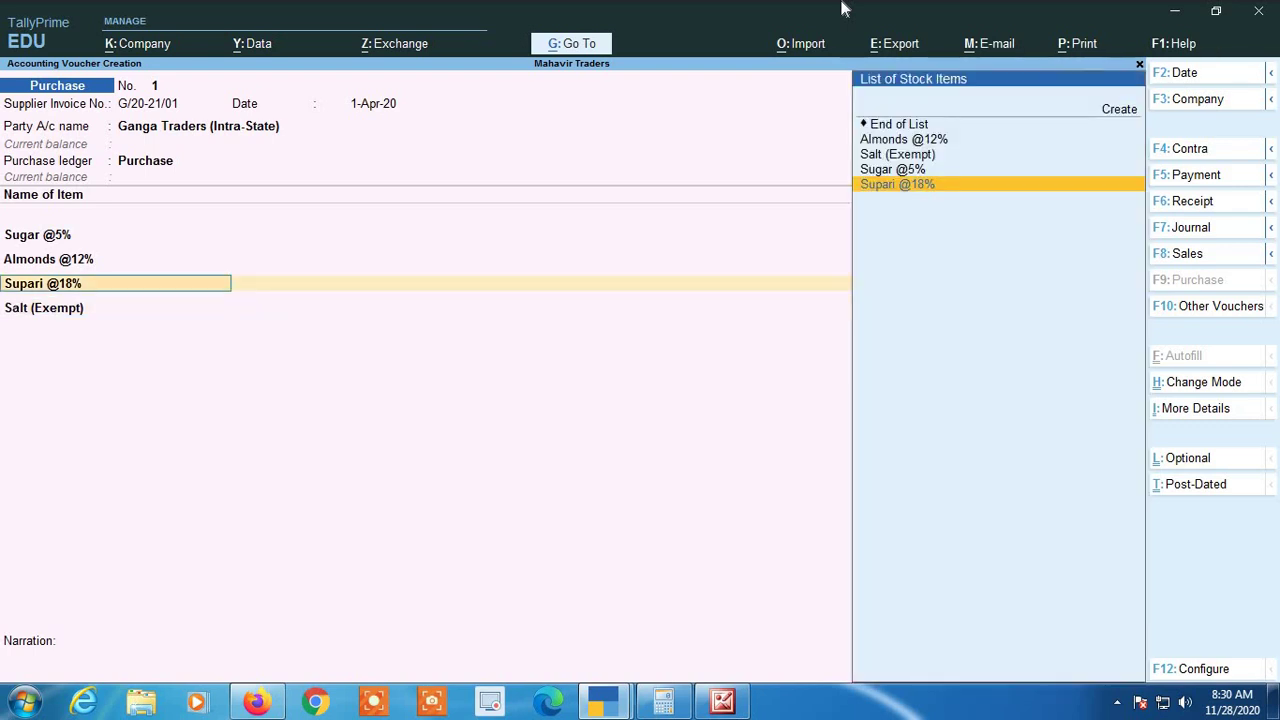
pyautogui.hotkey('ctrl', 'Return')
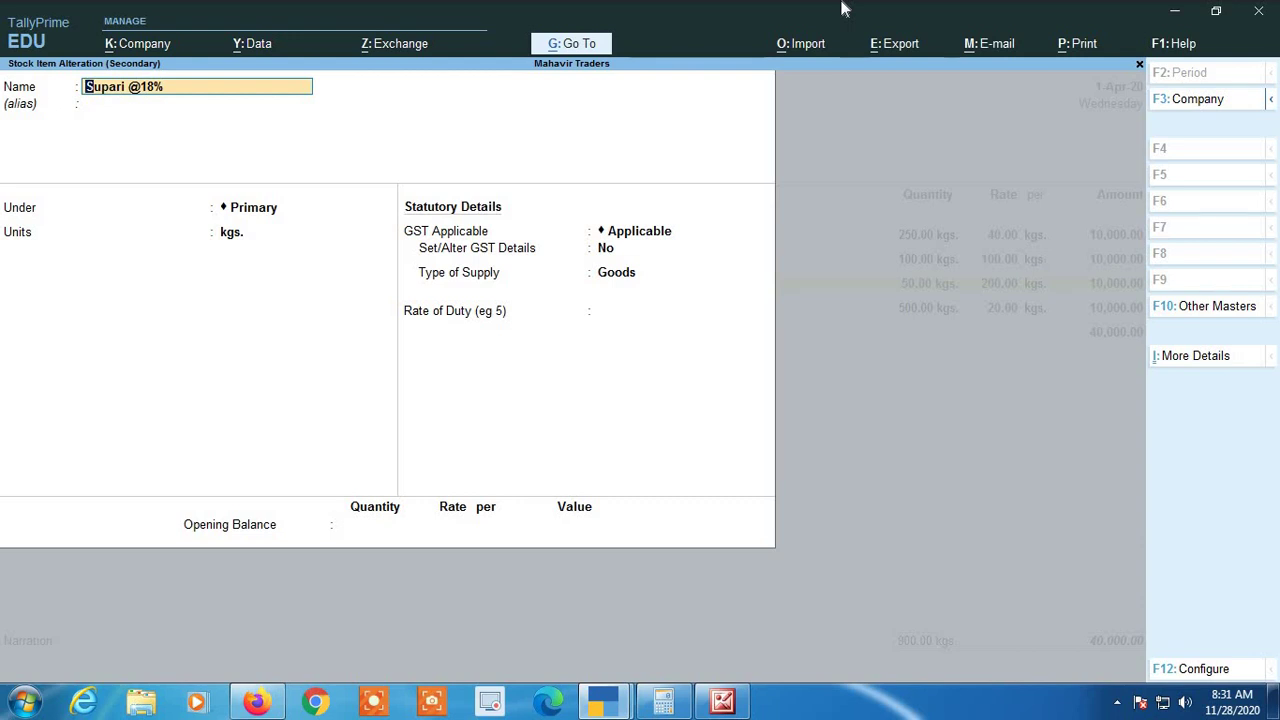
# Keep Supari's name, group, units and GST applicability, and set Set/Alter GST Details to Yes to open its GST details
pyautogui.press('Return')
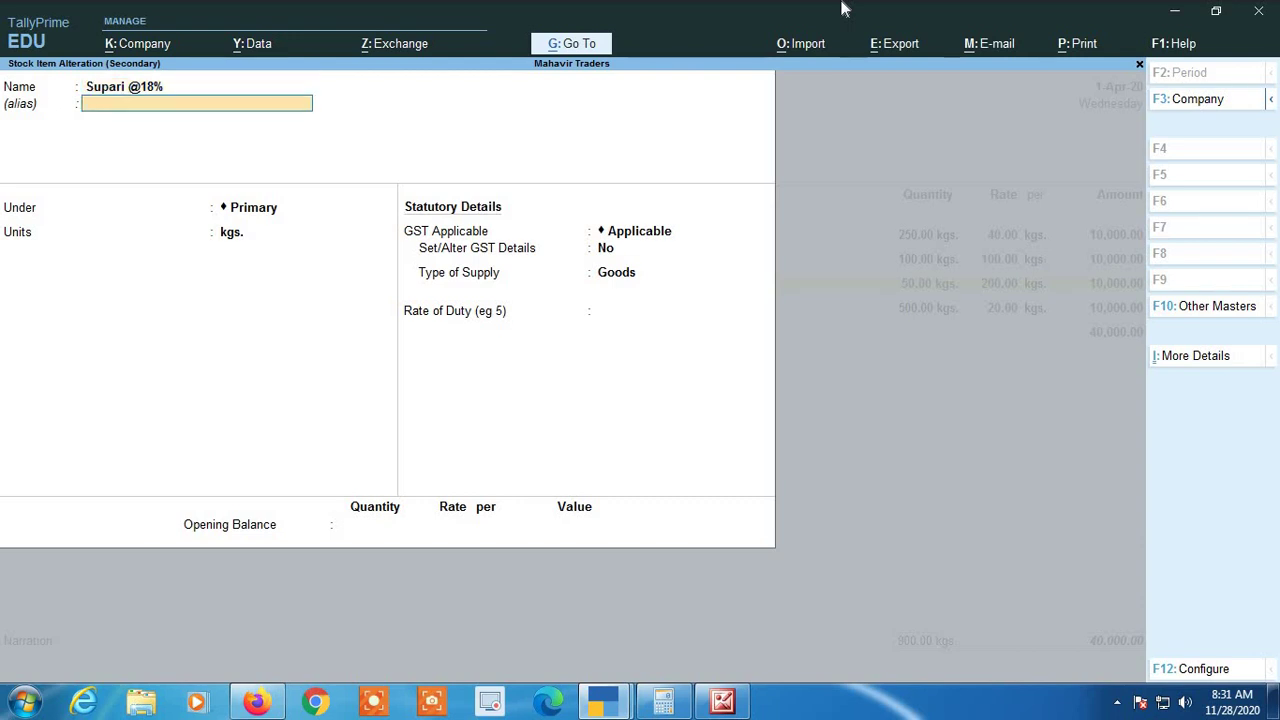
pyautogui.press('Return')
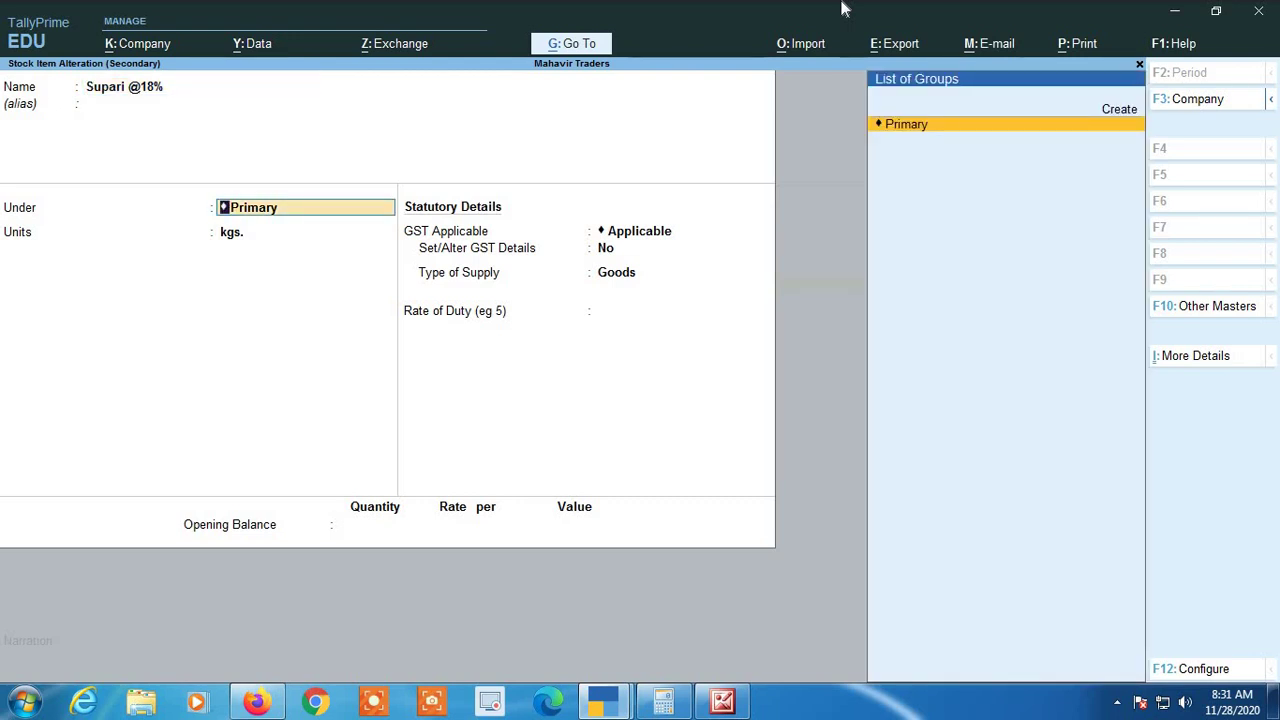
pyautogui.press('Return')
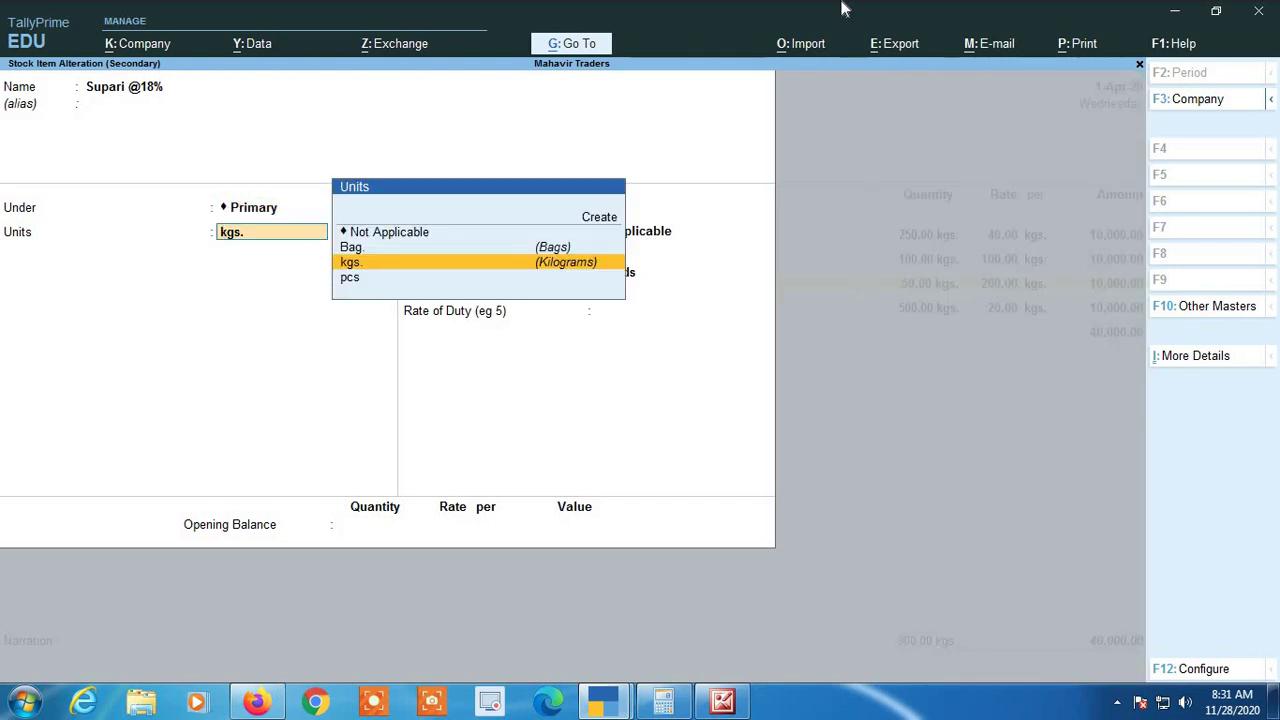
pyautogui.press('Return')
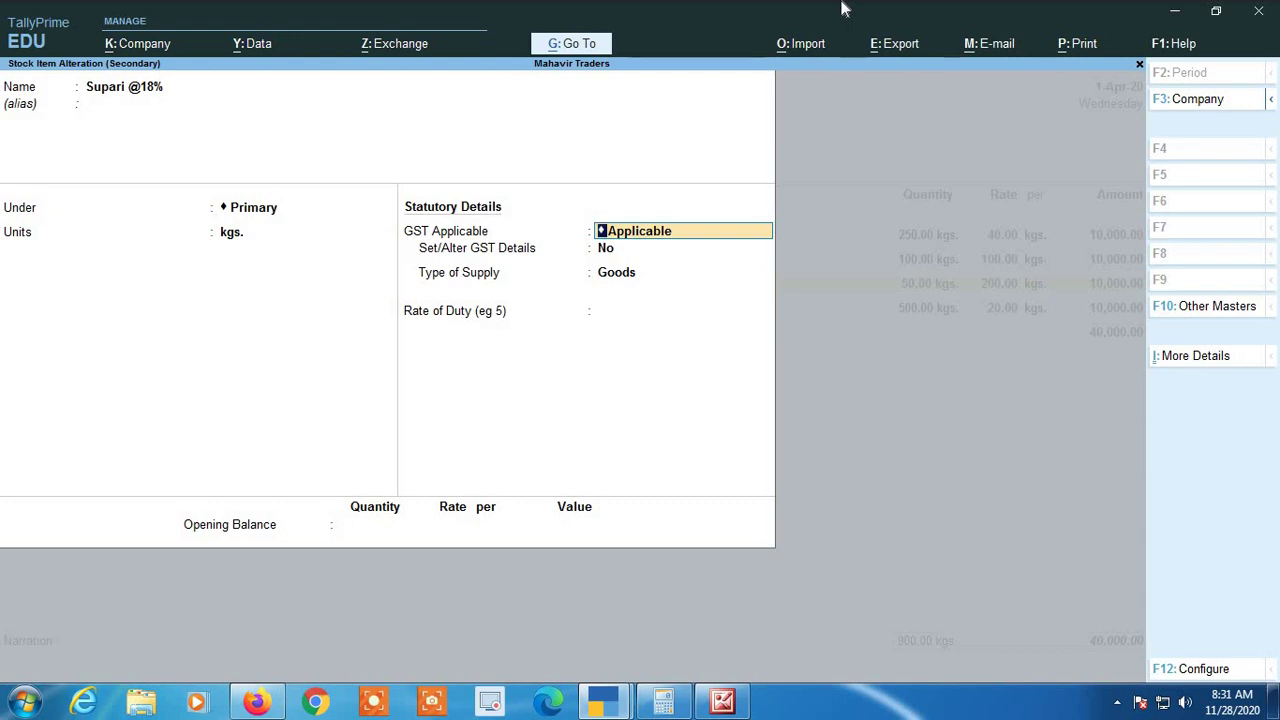
pyautogui.press('Return')
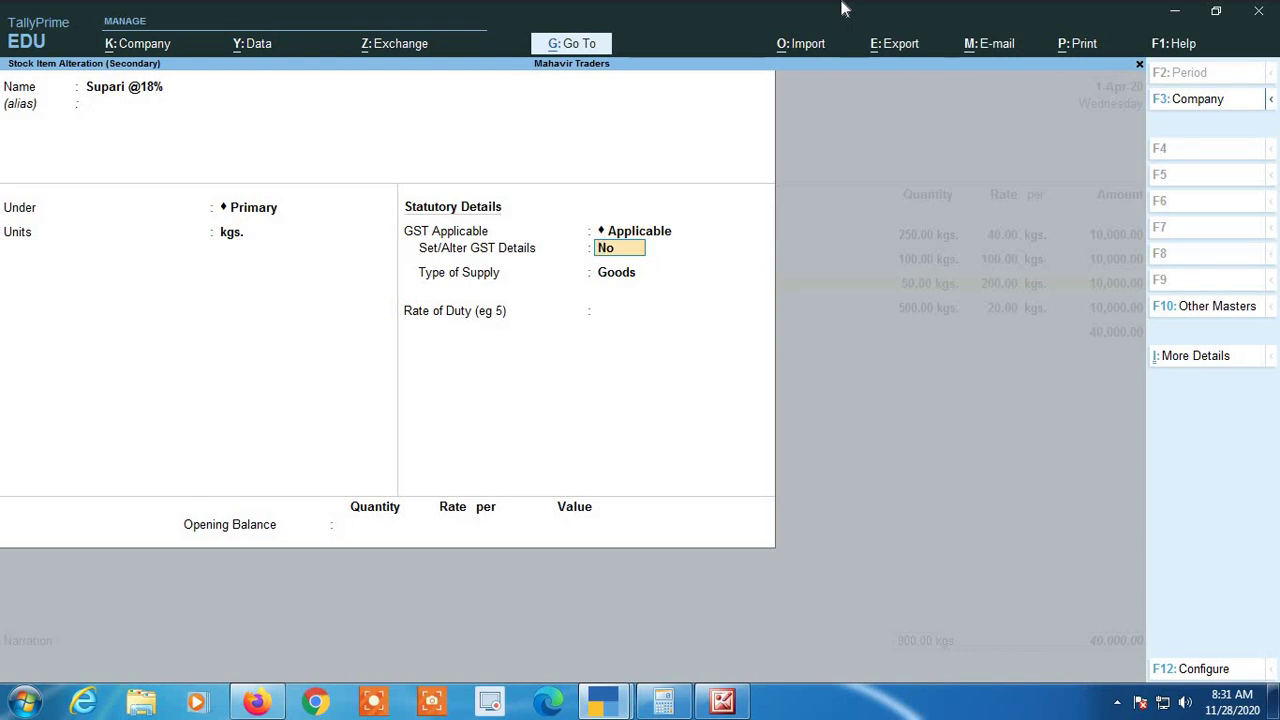
pyautogui.write('YES')
pyautogui.press('Return')
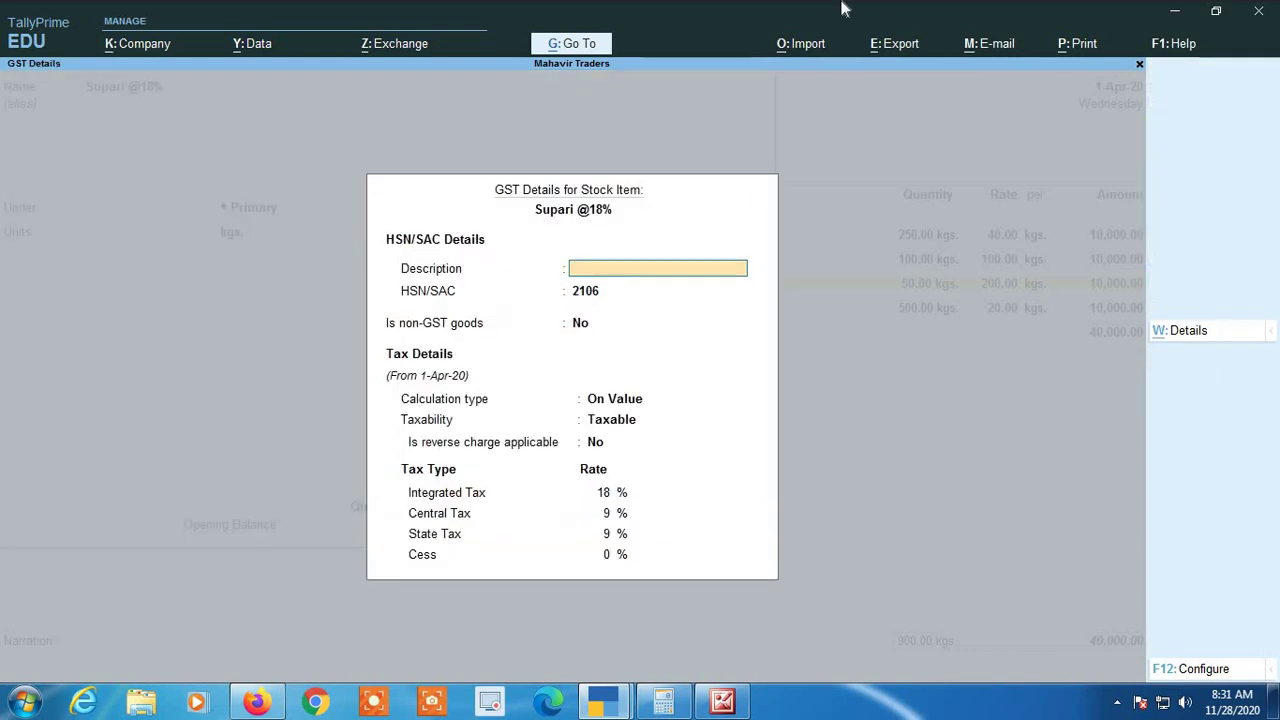
# Keep HSN/SAC 2106, calculation type On Value, taxability Taxable and reverse charge No in Supari's GST details
pyautogui.press('Return')
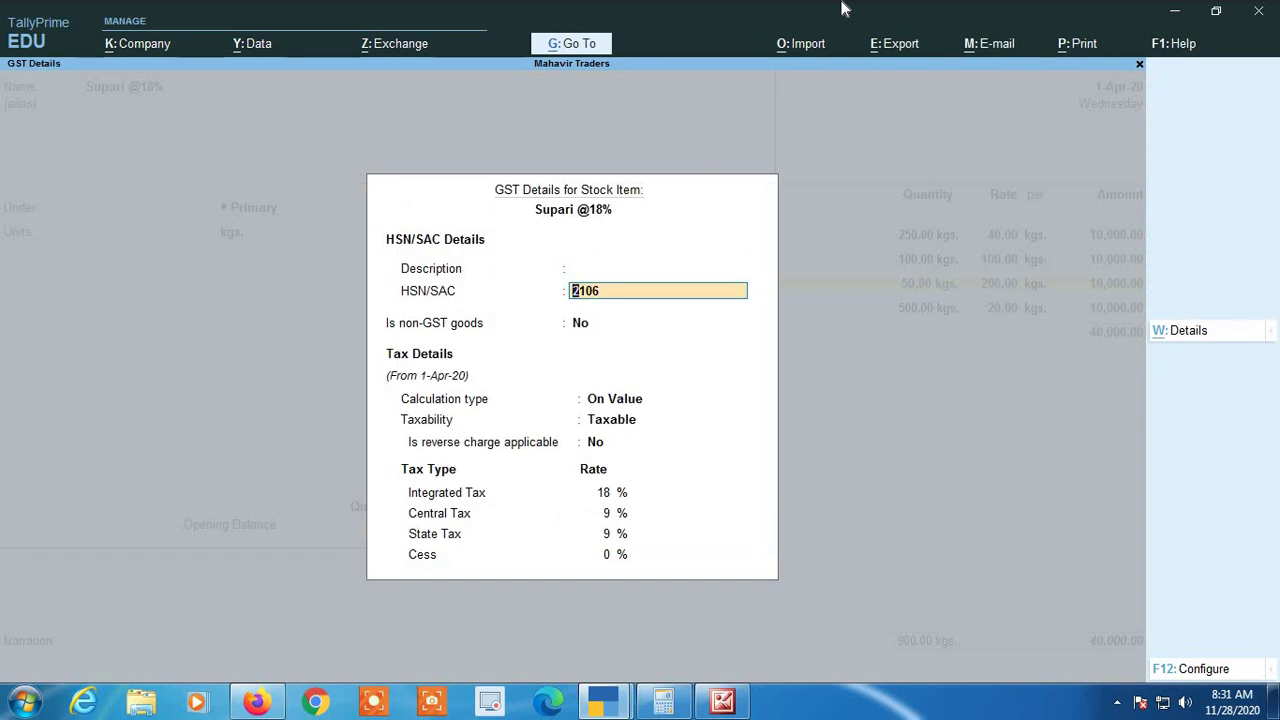
pyautogui.press('Return')
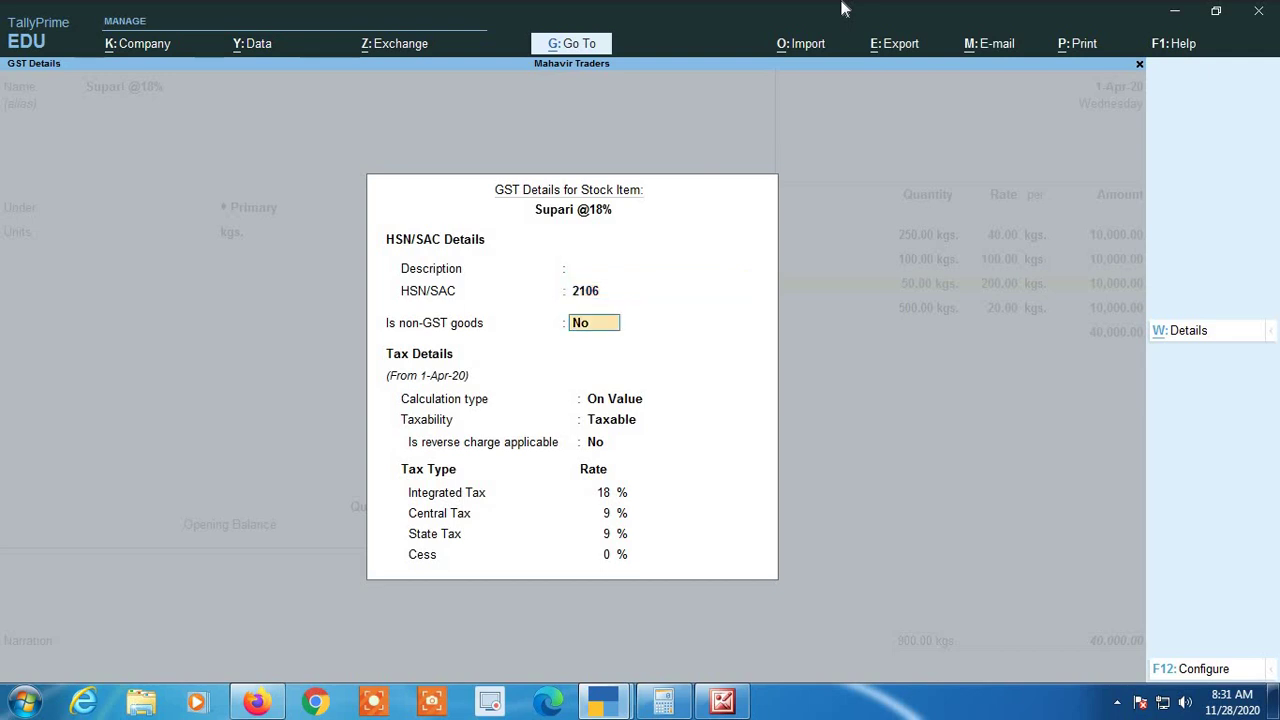
pyautogui.press('Return')
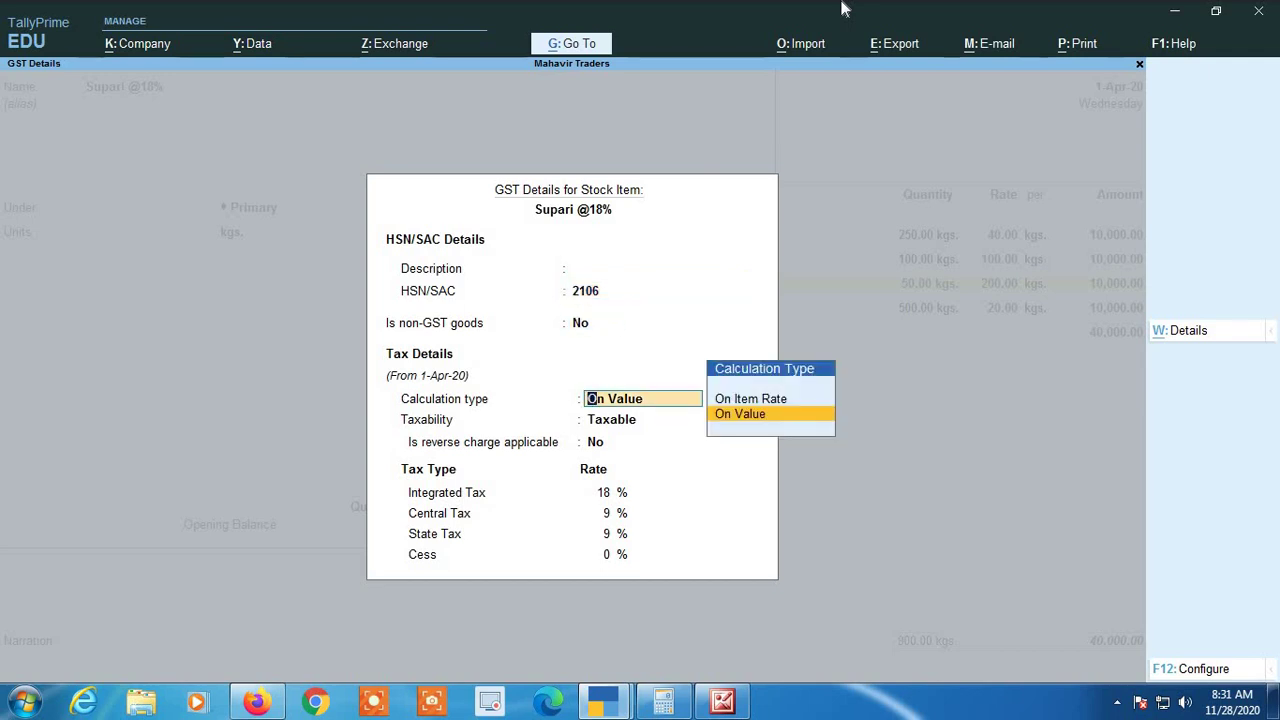
pyautogui.press('Return')
pyautogui.press('Return')
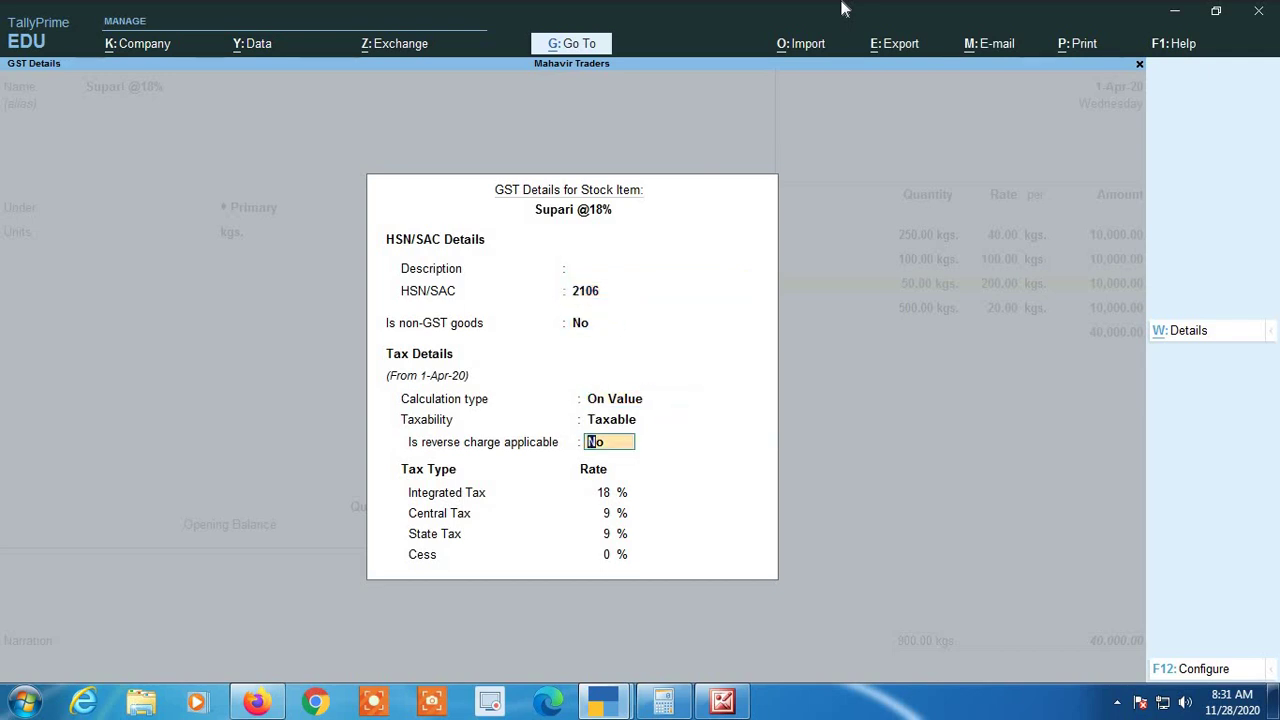
pyautogui.press('BackSpace')
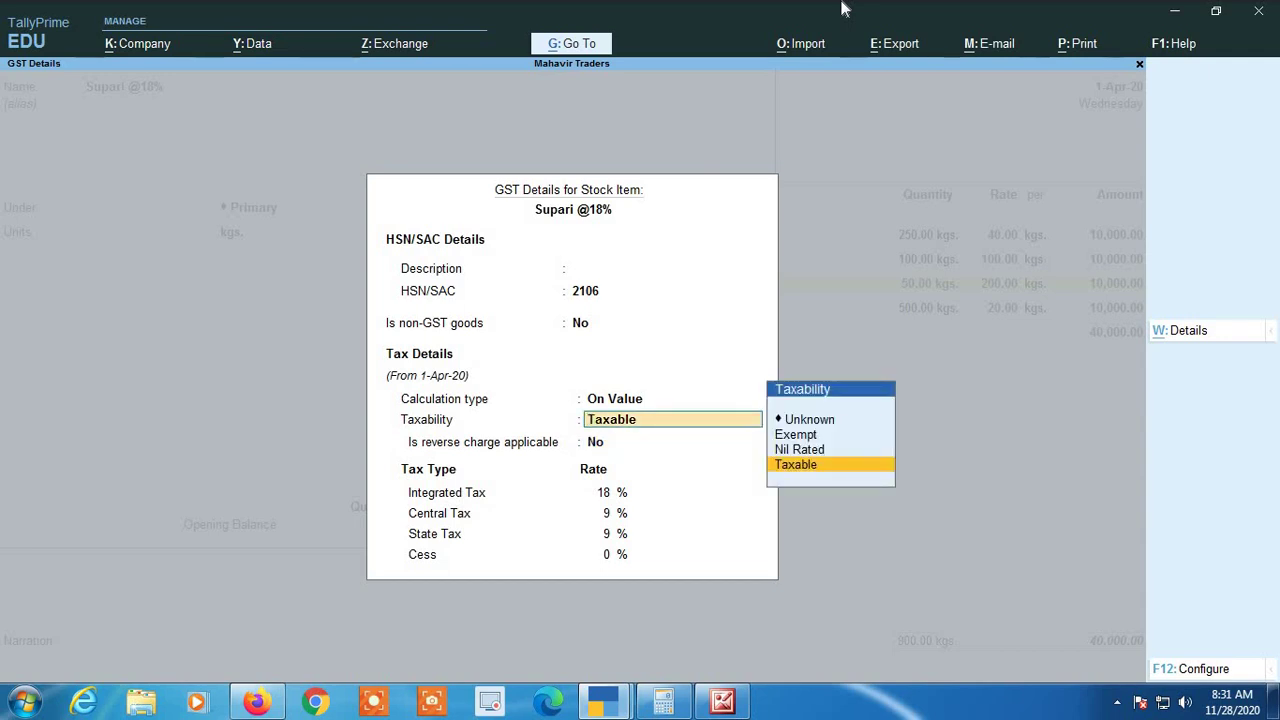
pyautogui.press('Return')
pyautogui.press('Return')
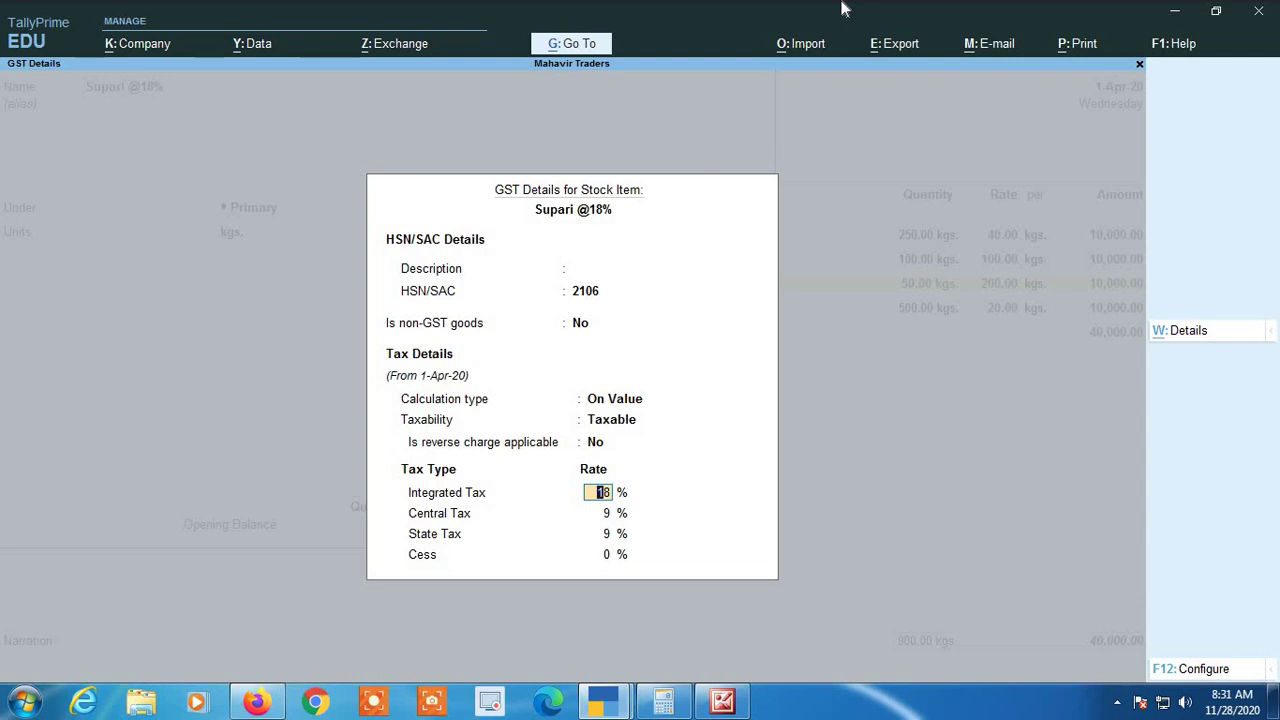
# Keep Supari's rates at 18% integrated, 9% central, 9% state and 0% cess, and save the stock item alteration
pyautogui.press('Return')
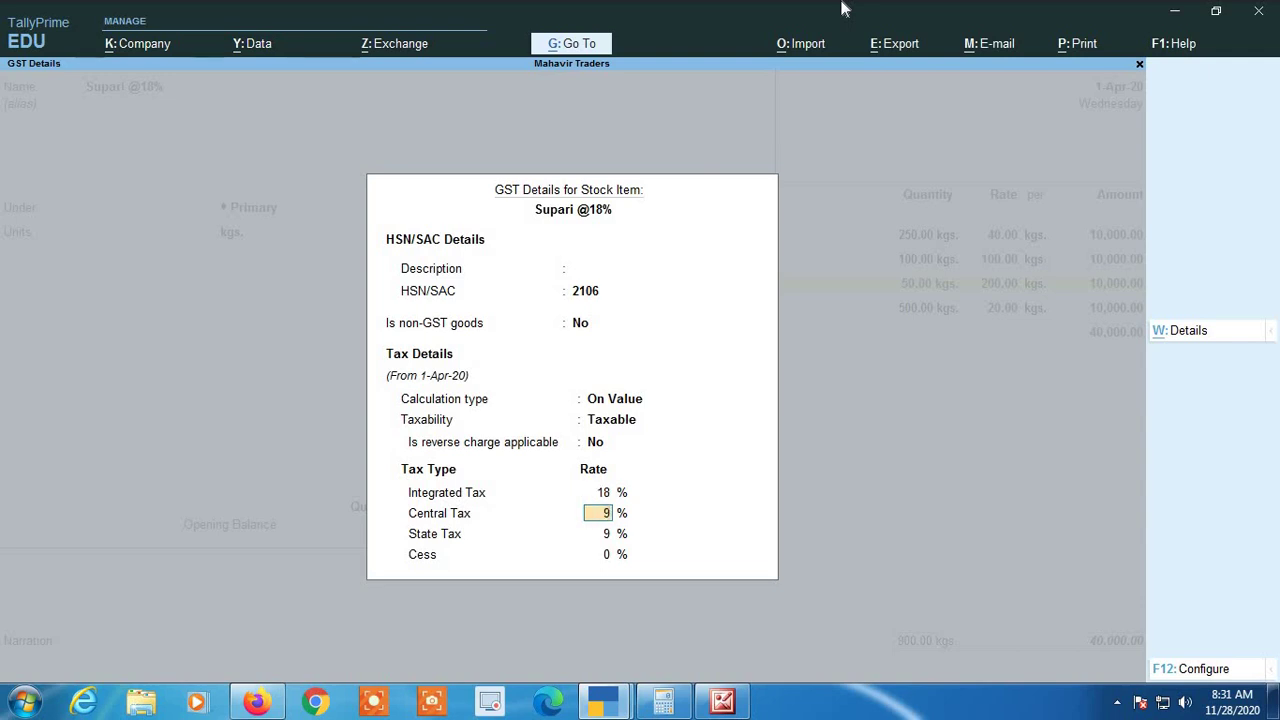
pyautogui.press('Up')
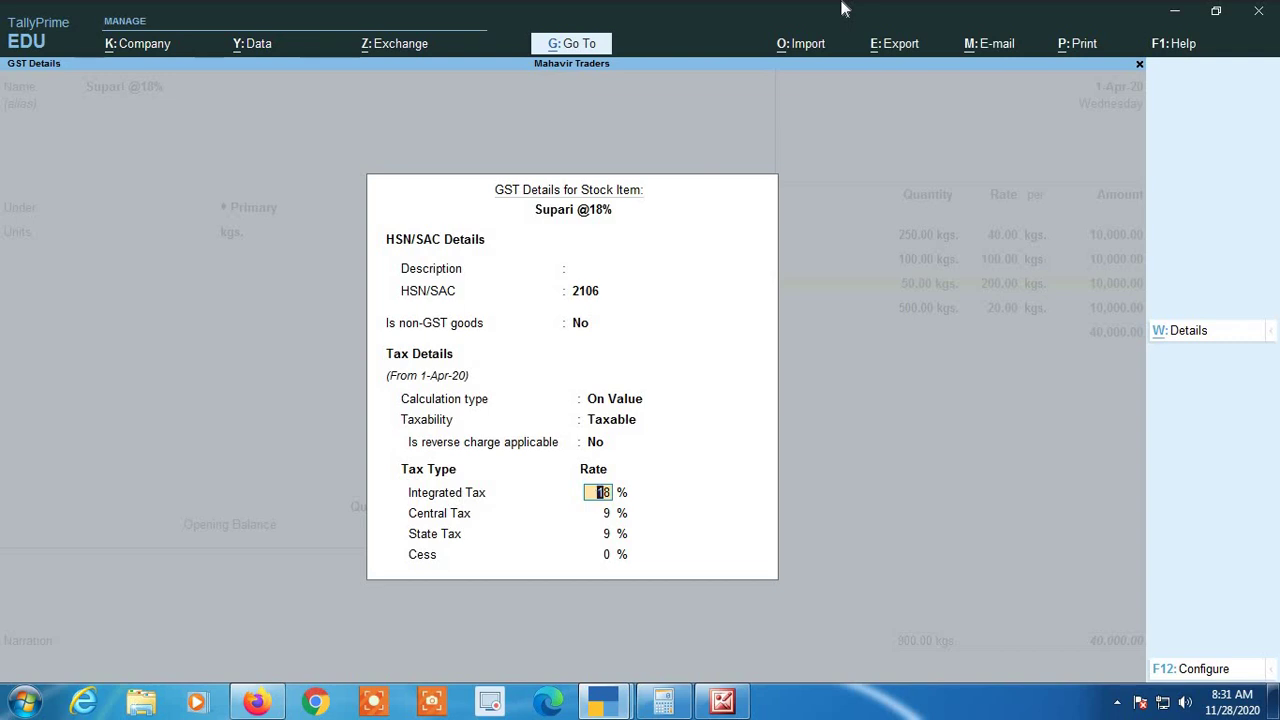
pyautogui.press('Return')
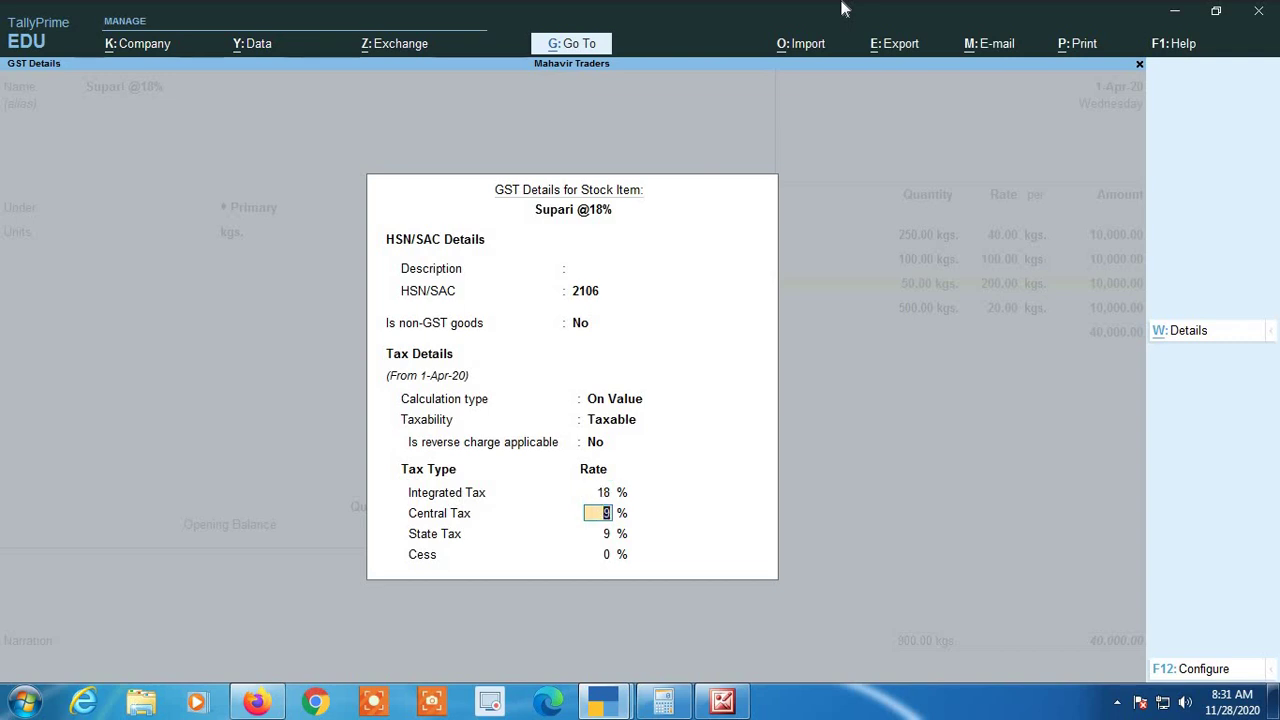
pyautogui.press('Return')
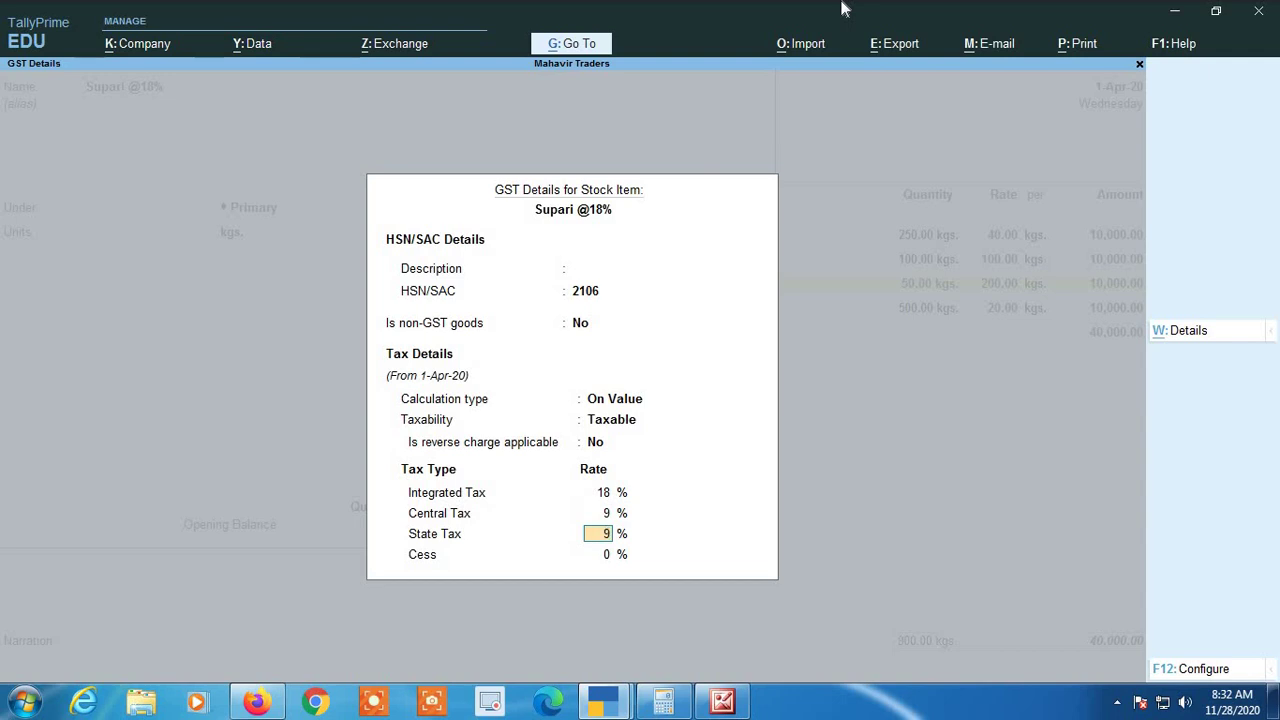
pyautogui.press('Return')
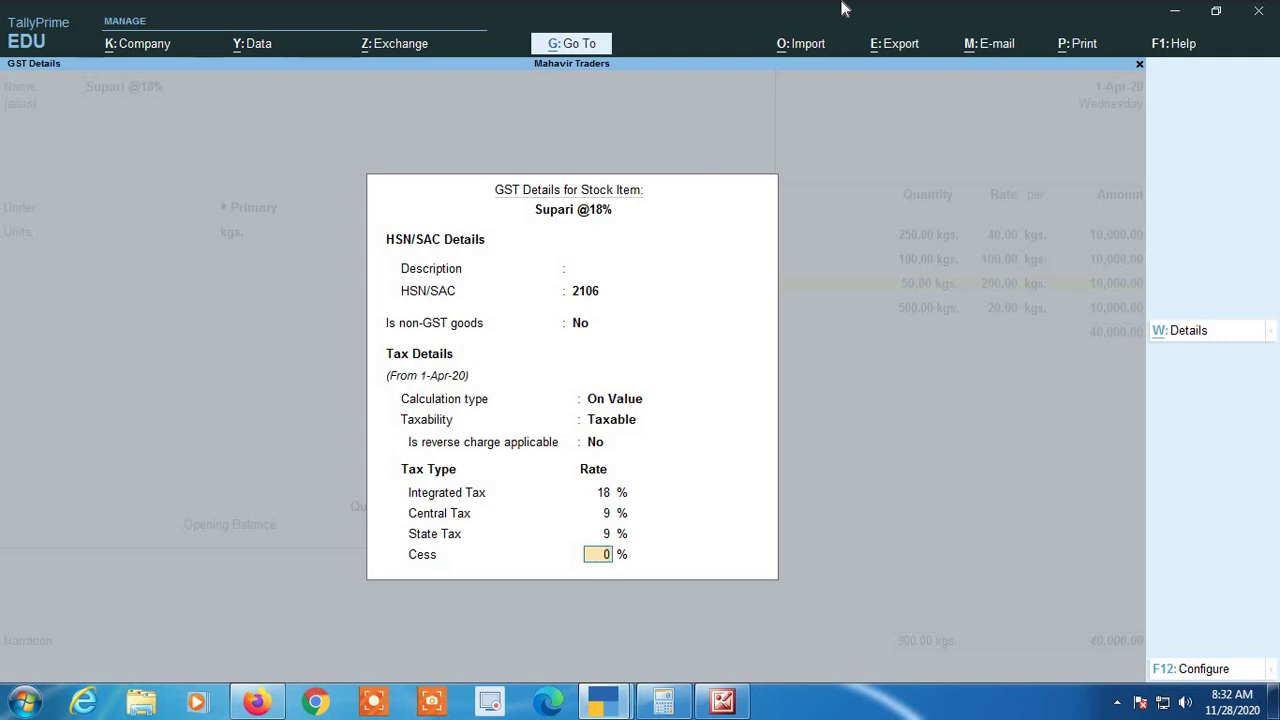
pyautogui.press('Return')
pyautogui.press('Return')
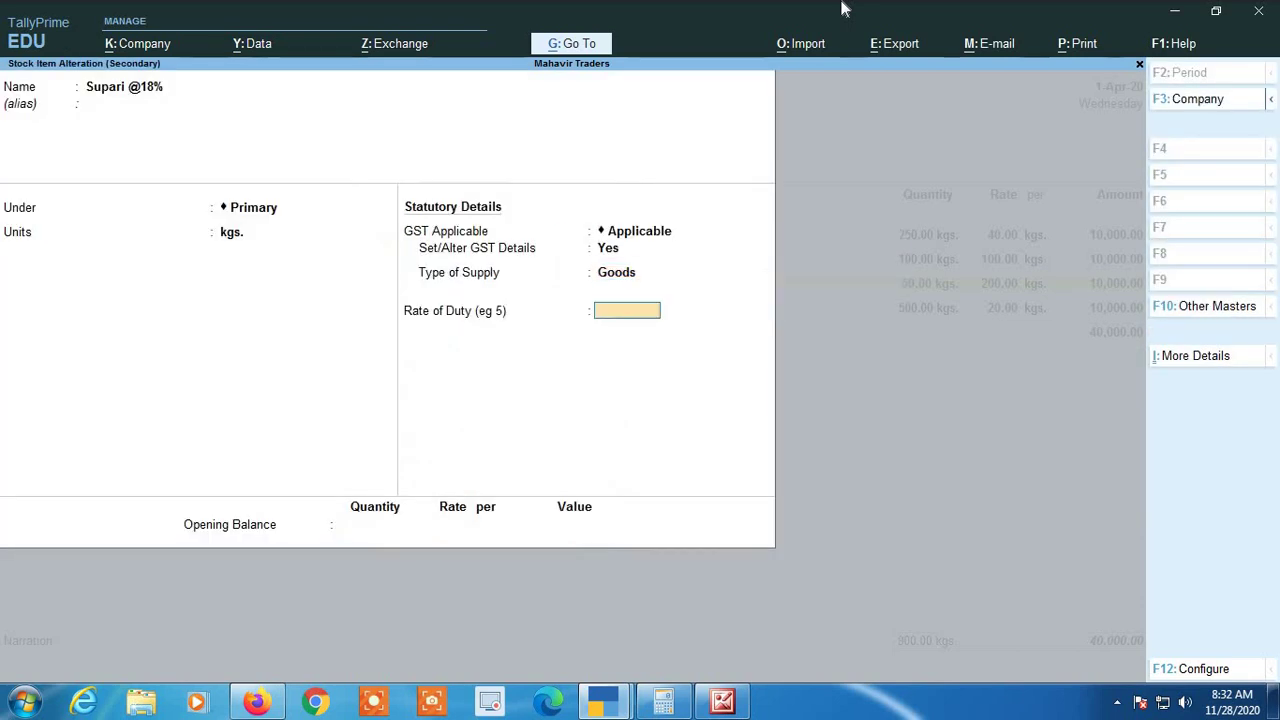
pyautogui.press('Return')
pyautogui.press('Return')
pyautogui.press('Return')
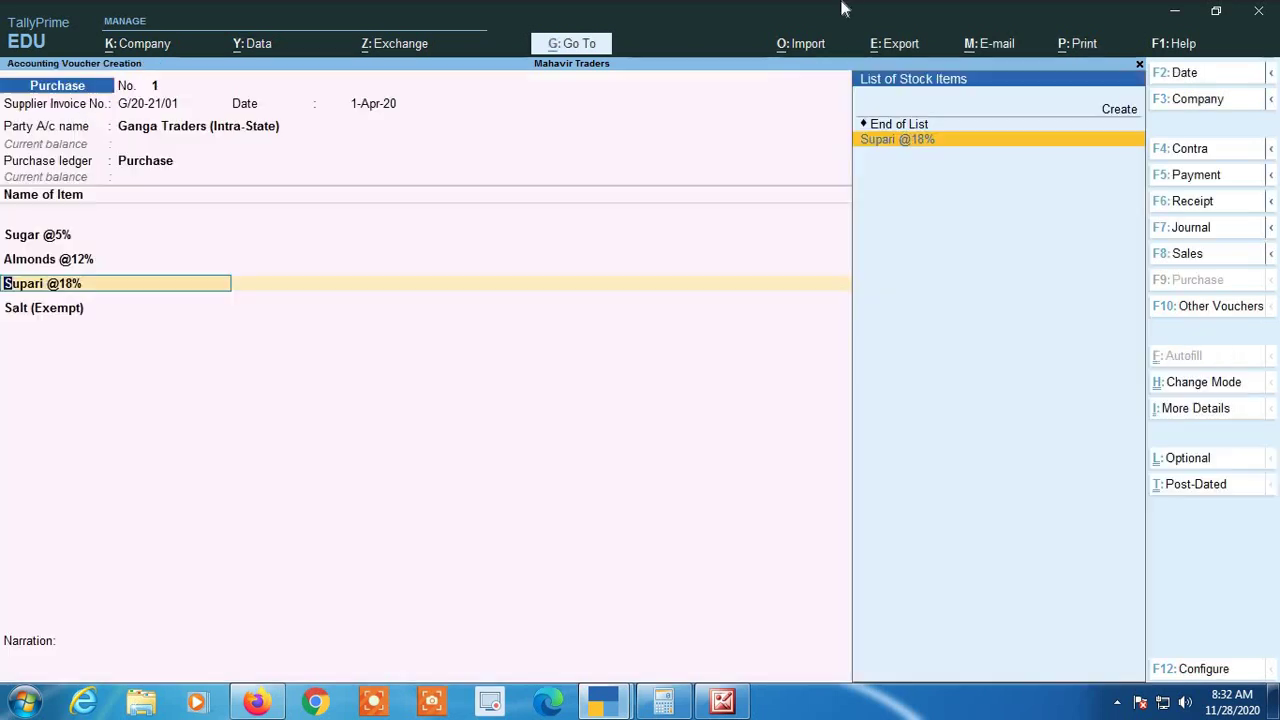
pyautogui.press('Return')
pyautogui.press('Return')
pyautogui.press('Return')
pyautogui.press('Return')
pyautogui.press('Return')
pyautogui.press('Return')
pyautogui.press('Return')
pyautogui.press('Return')
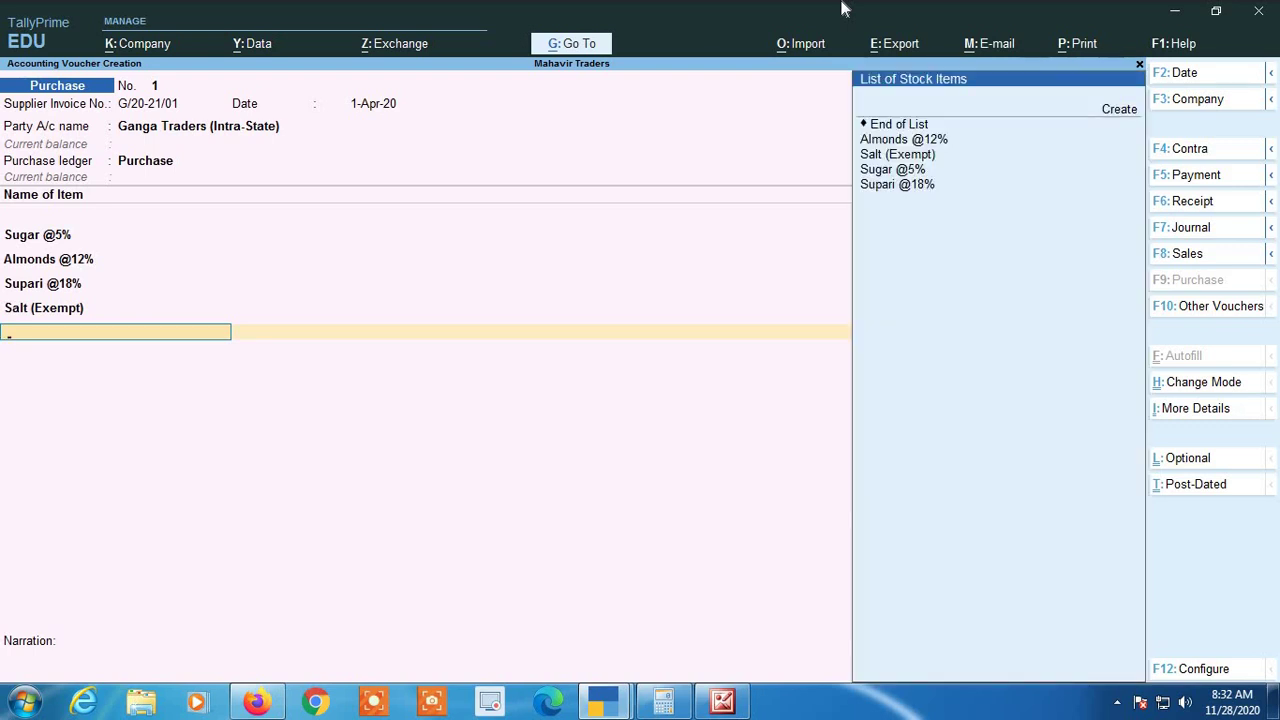
pyautogui.press('Up')
pyautogui.press('Up')
pyautogui.press('Up')
pyautogui.press('Up')
pyautogui.press('Up')
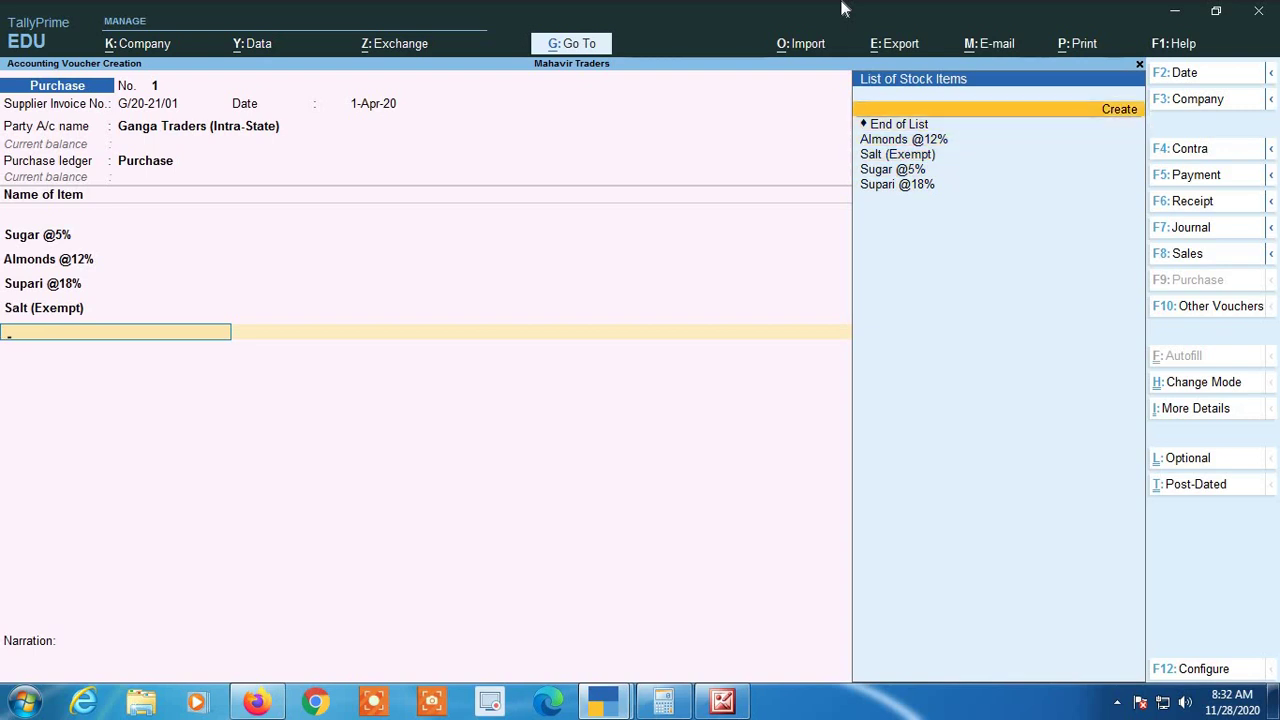
pyautogui.press('Return')
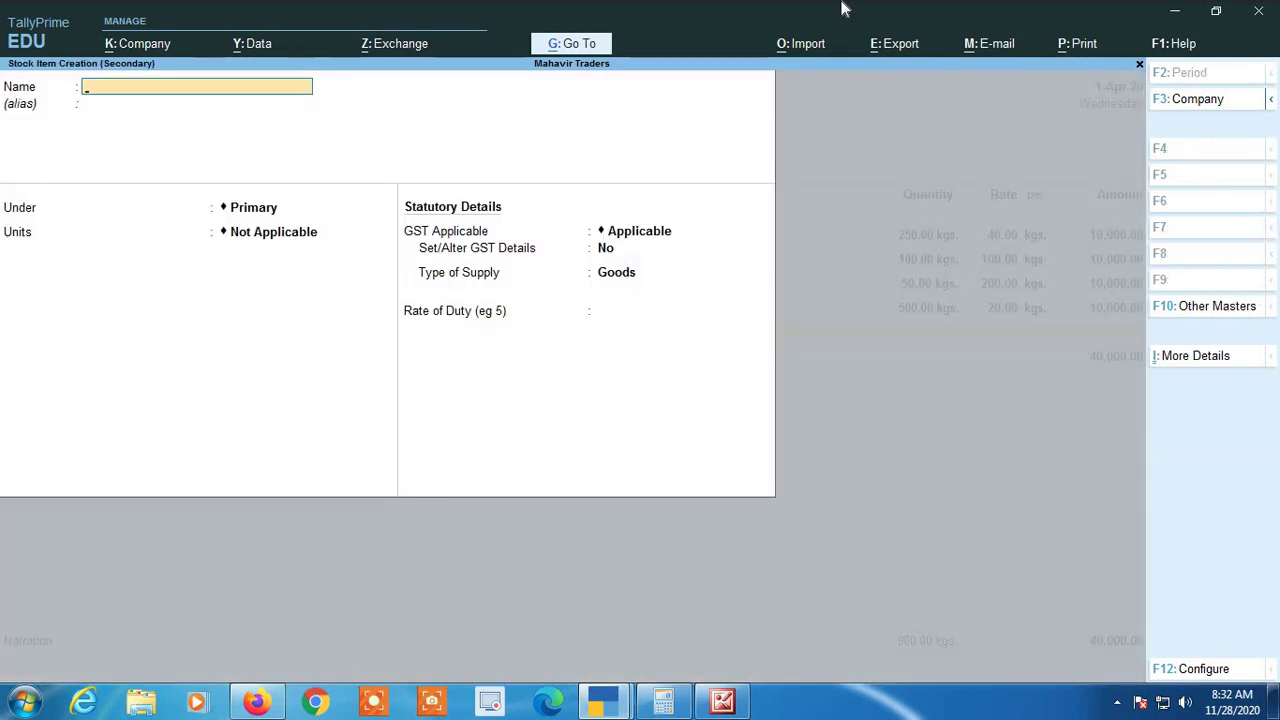
pyautogui.press('Escape')
pyautogui.press('BackSpace')
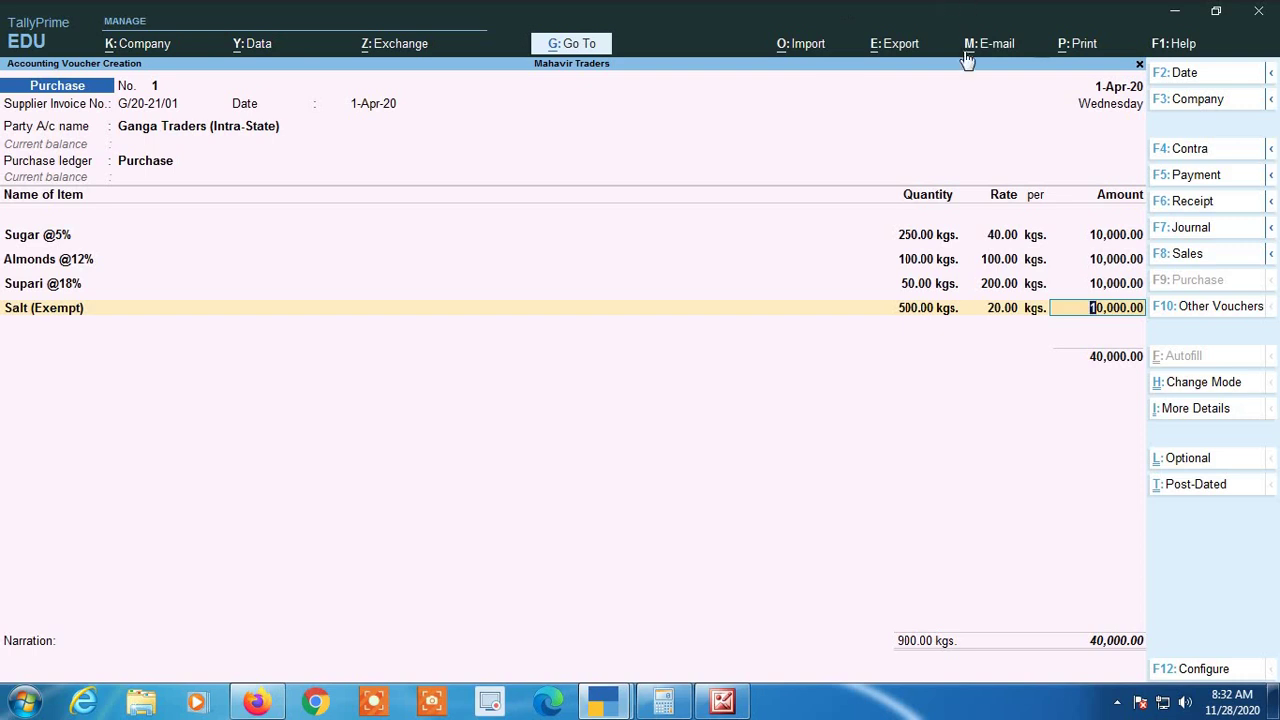
# Preview the supplier's purchase invoice in the other TallyPrime window to compare it with the entered items
pyautogui.moveTo(606, 705)
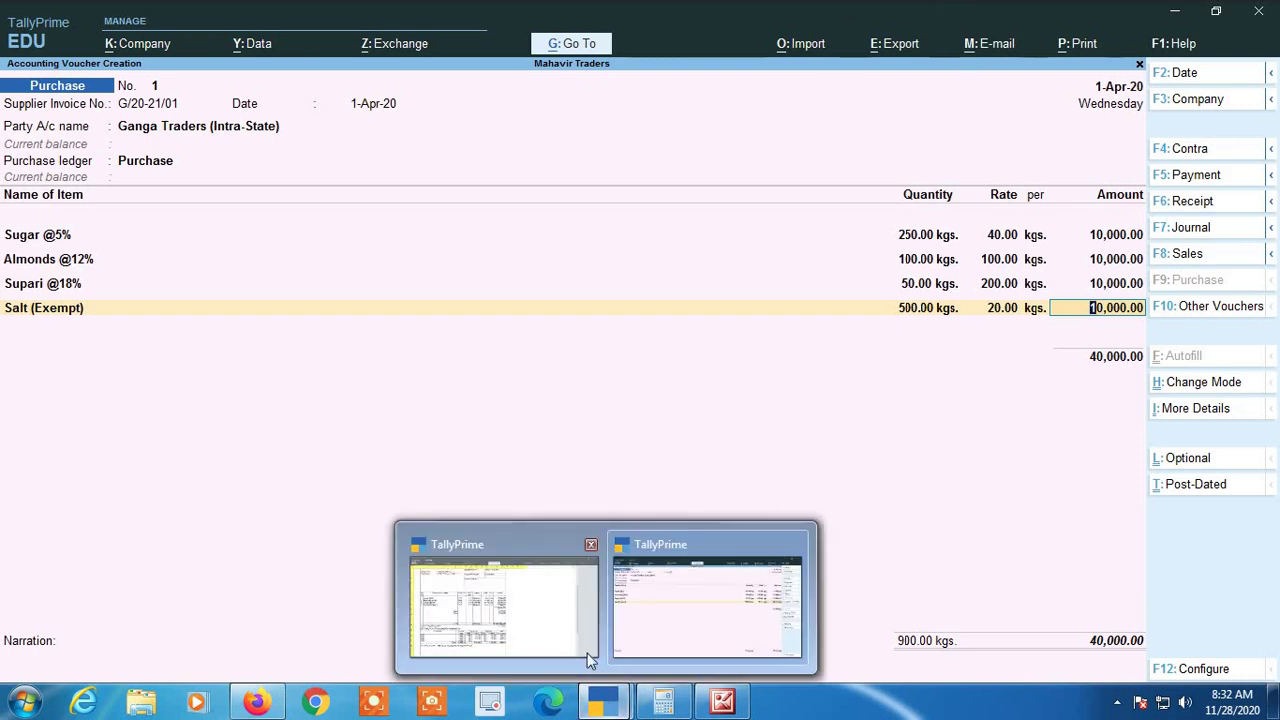
pyautogui.moveTo(550, 611)
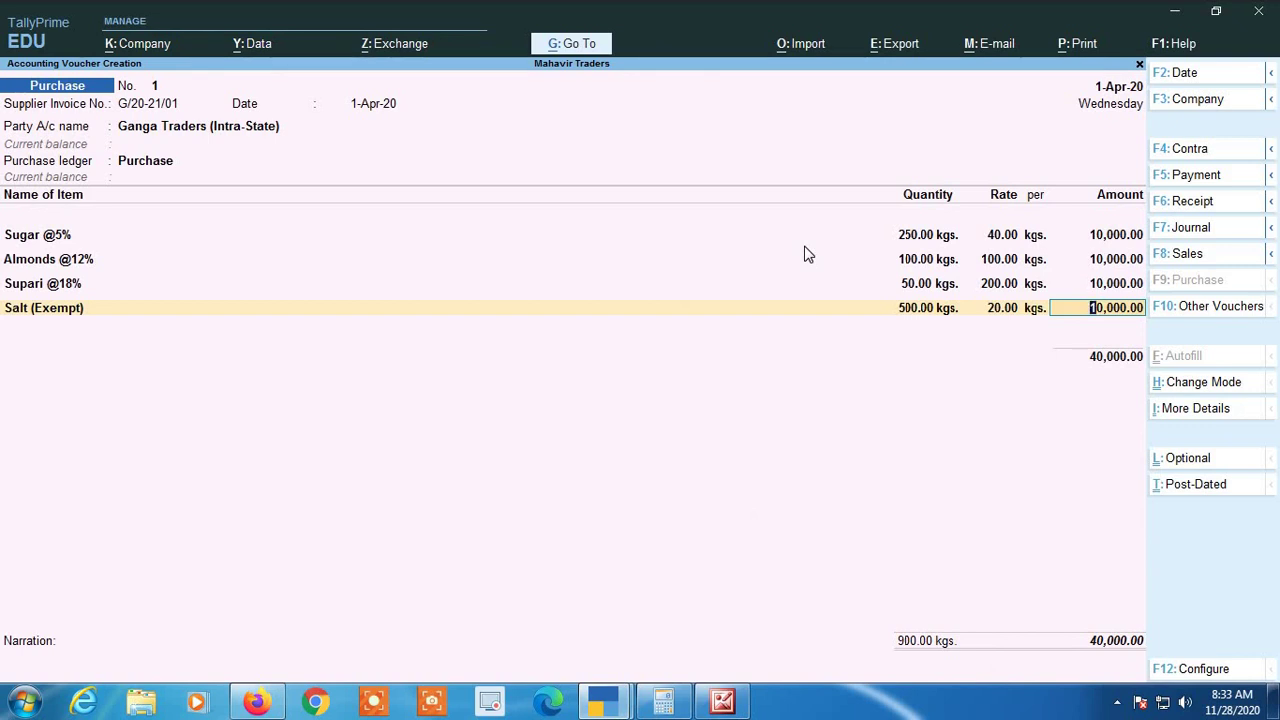
# End the stock item list and add the Cgst and Sgst ledgers below the items with their auto-calculated amounts
pyautogui.press('Return')
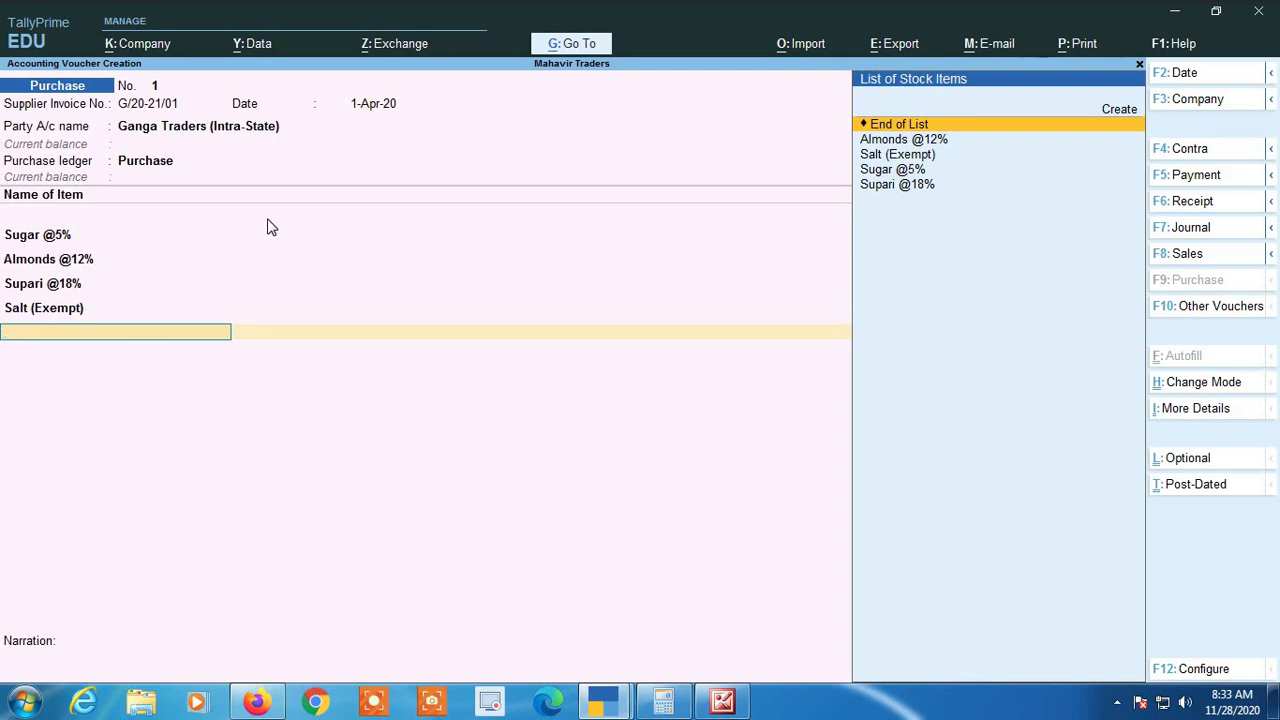
pyautogui.press('Return')
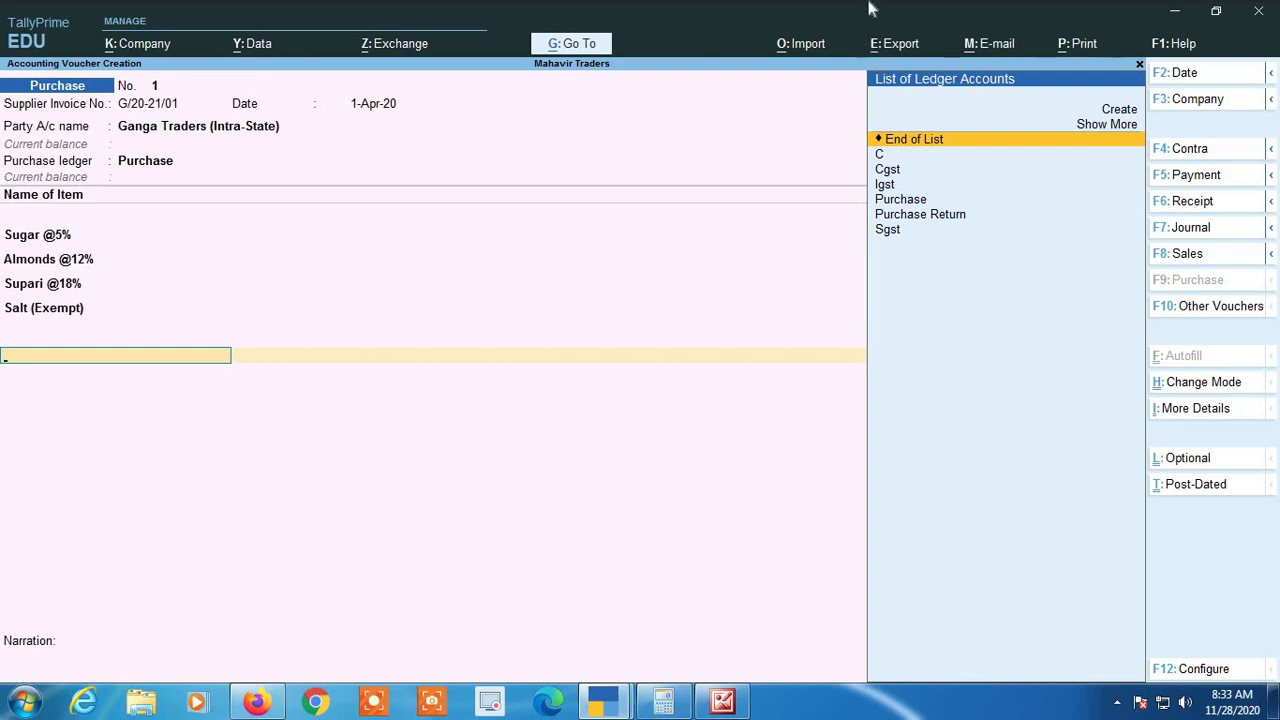
pyautogui.press('Down')
pyautogui.press('Down')
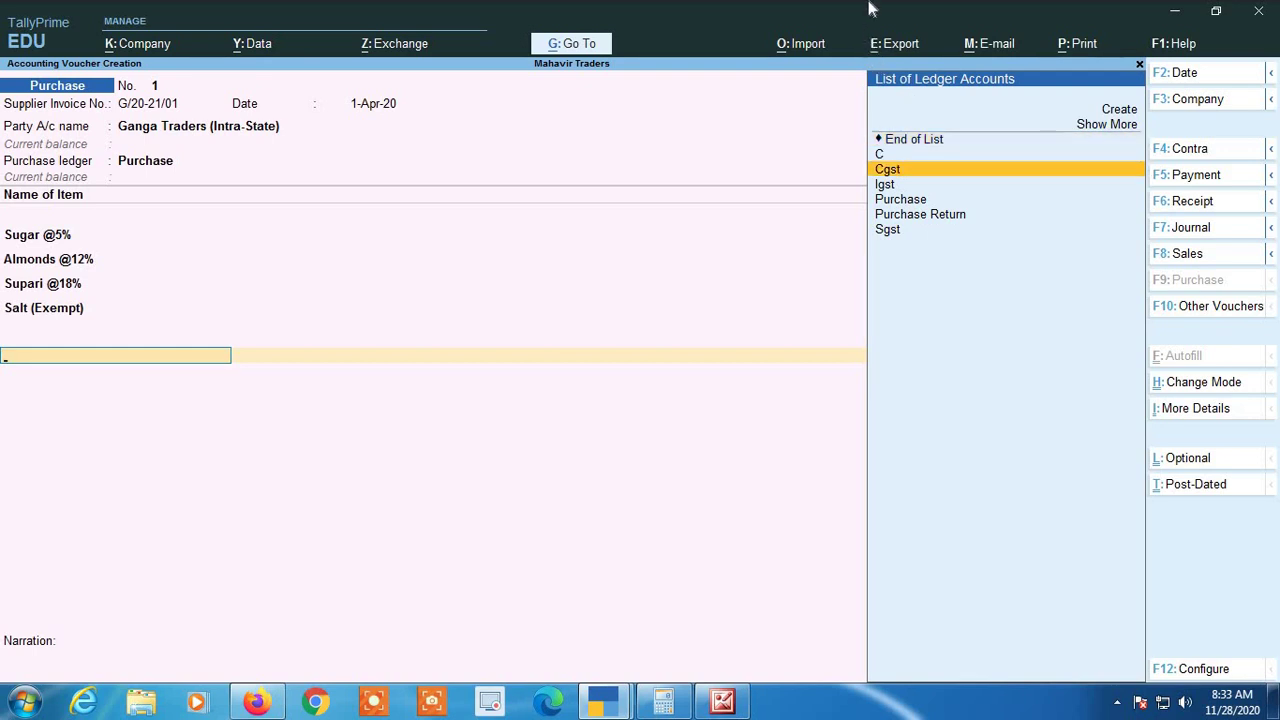
pyautogui.press('Return')
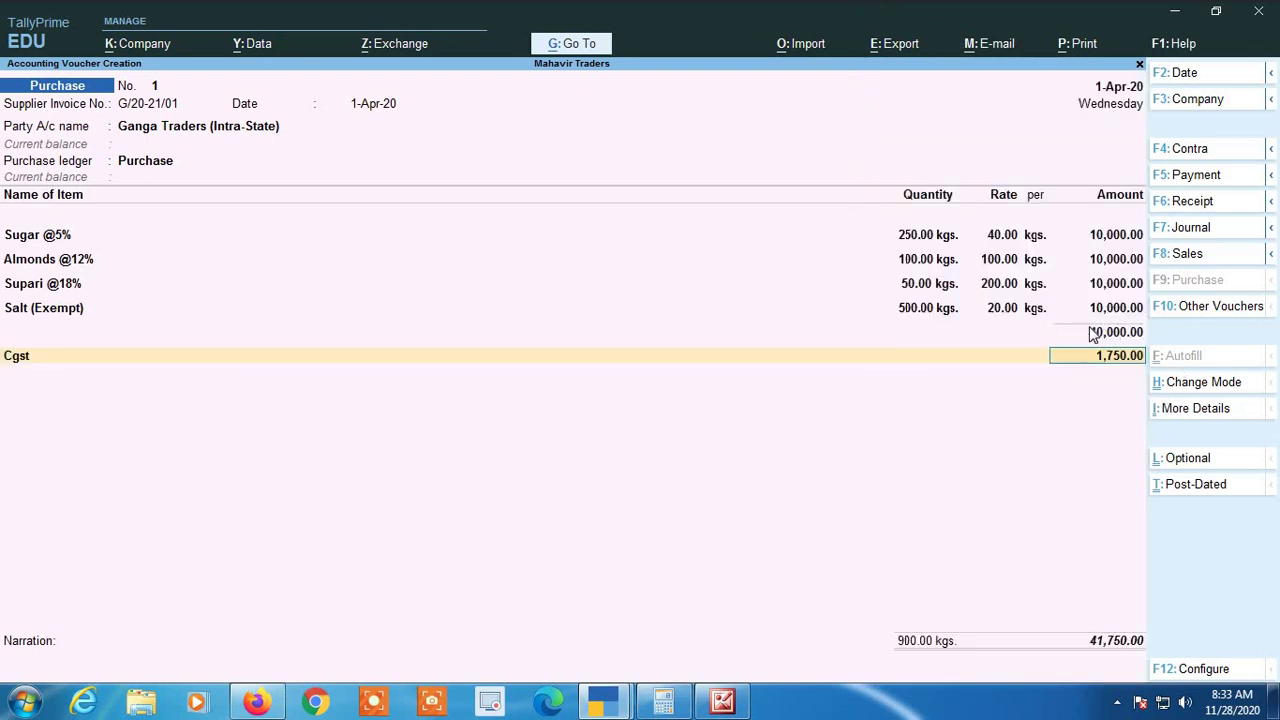
pyautogui.press('Return')
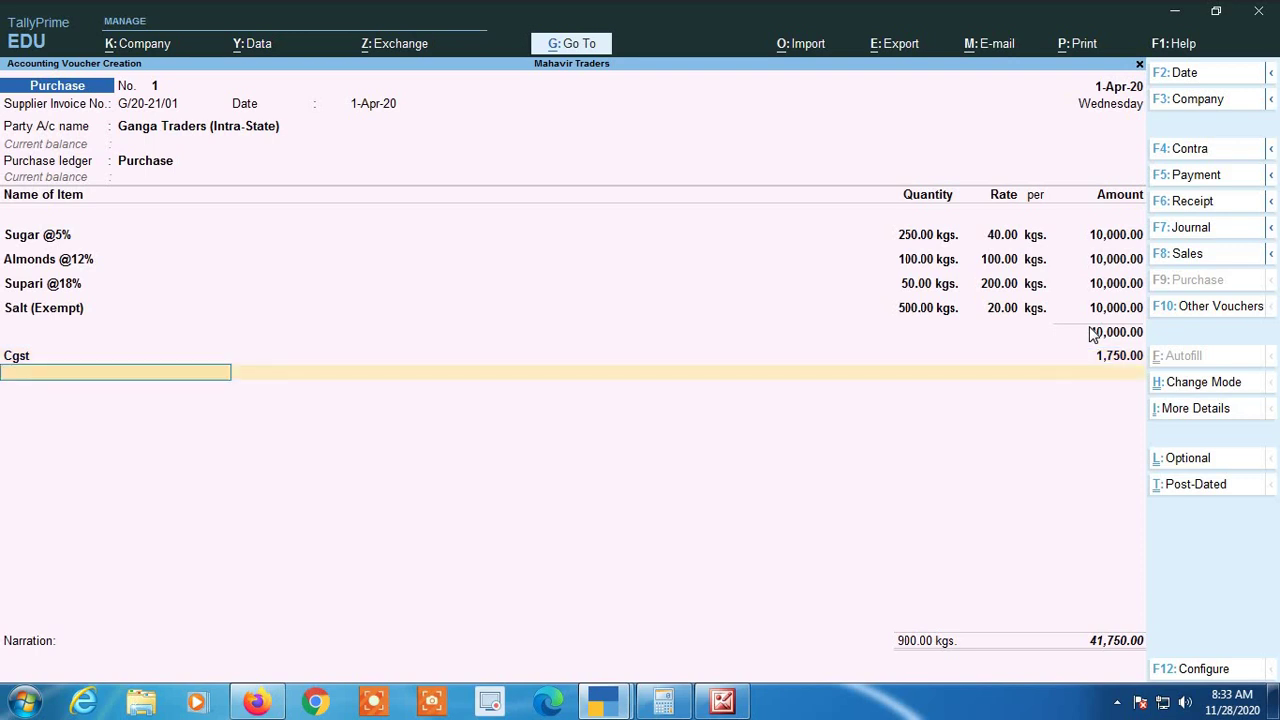
pyautogui.write('SG')
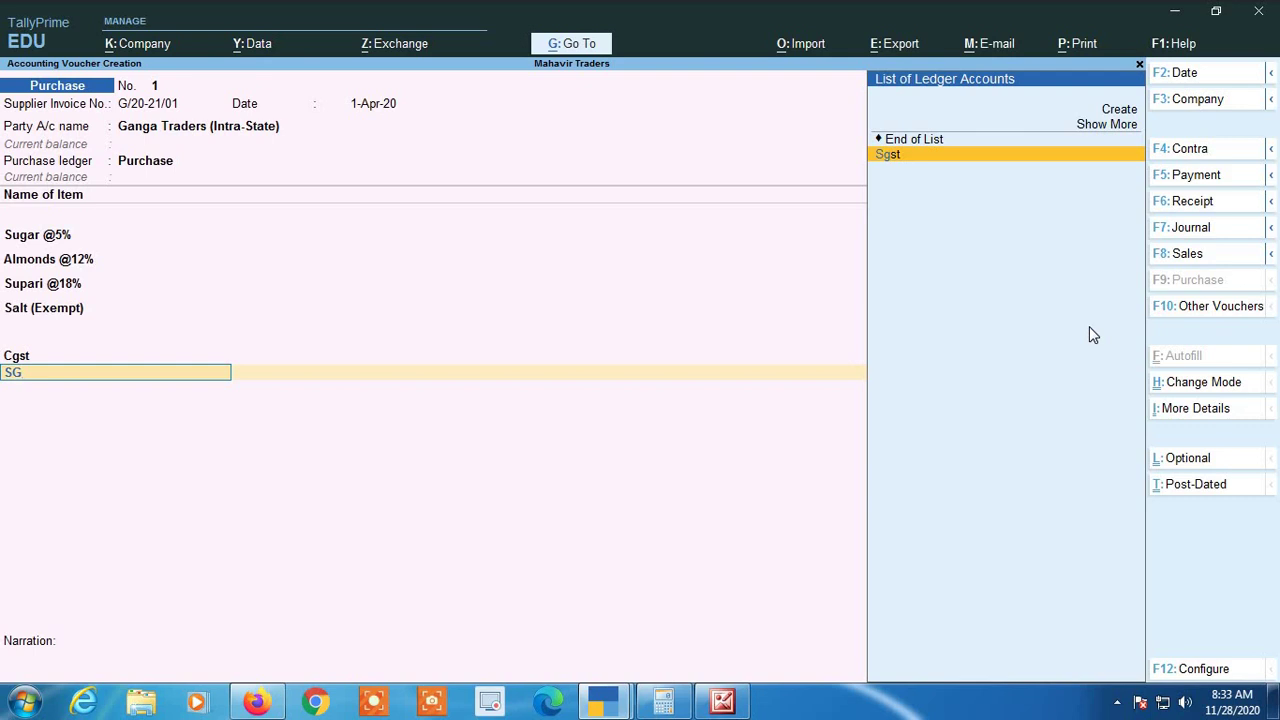
pyautogui.press('Return')
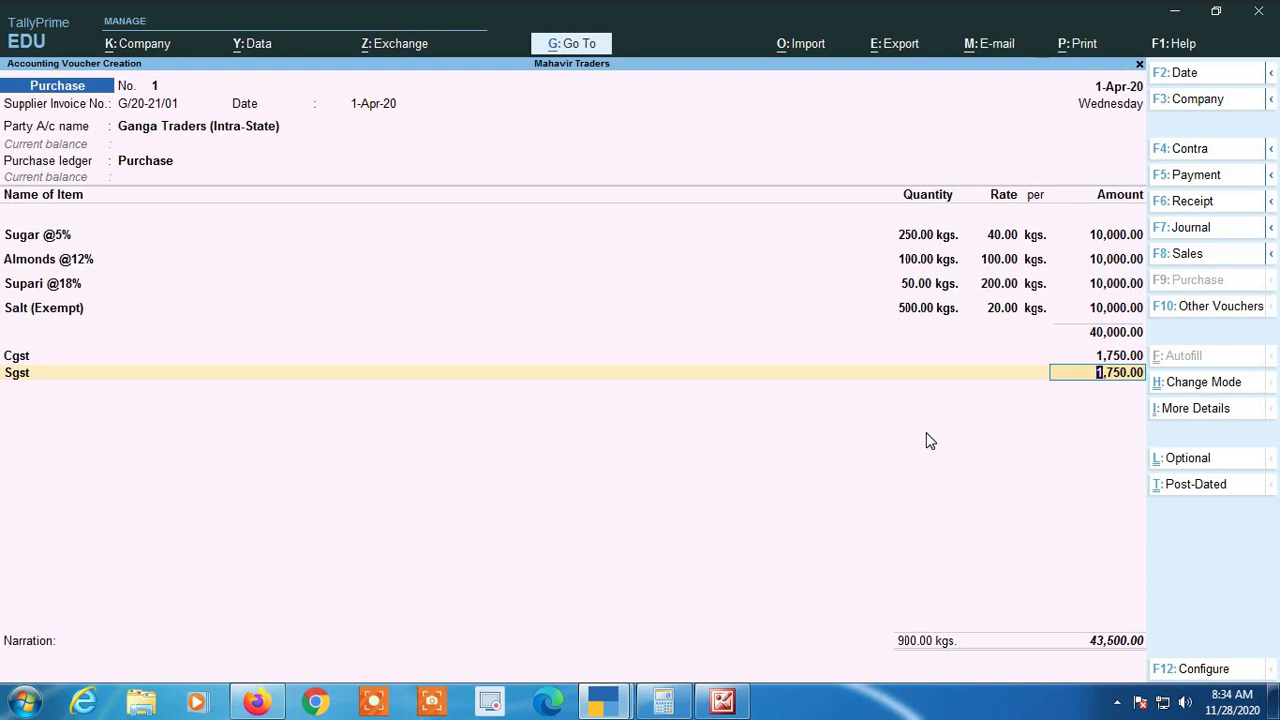
# Switch to Calculator, add 500, 1200 and 1800 to check the total GST, and clear and minimize it
pyautogui.moveTo(663, 701)
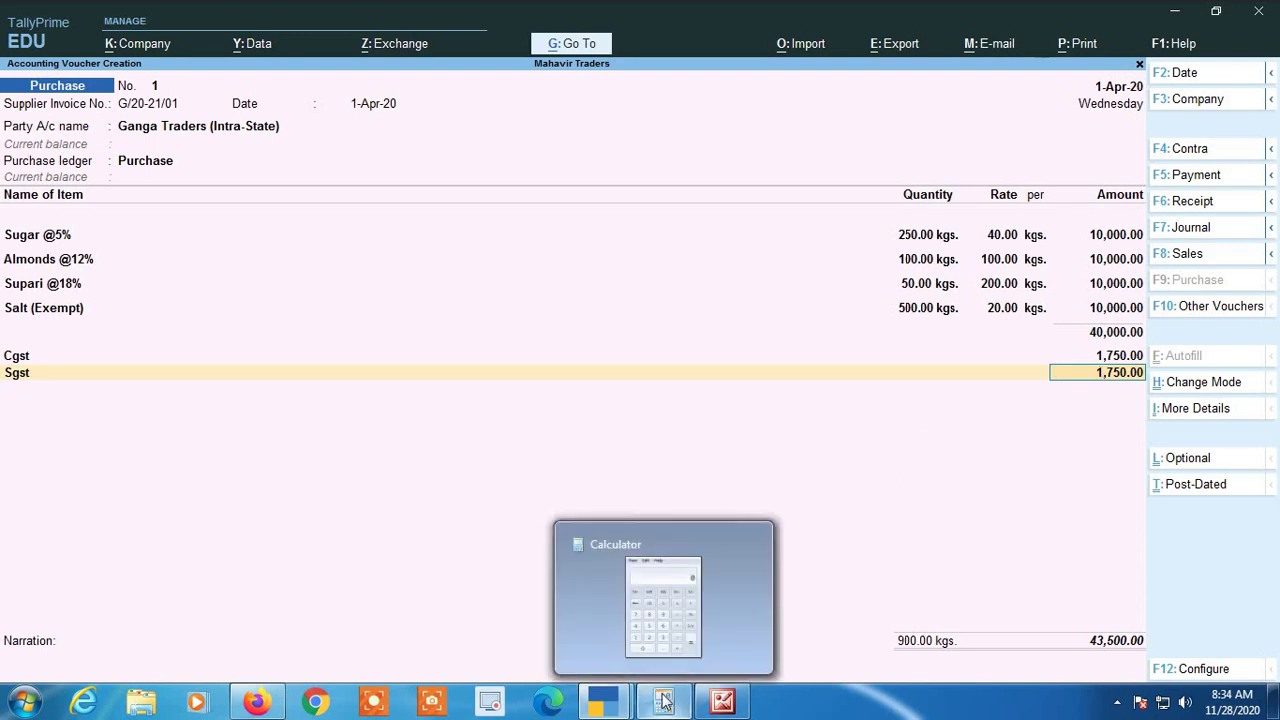
pyautogui.click(670, 650)
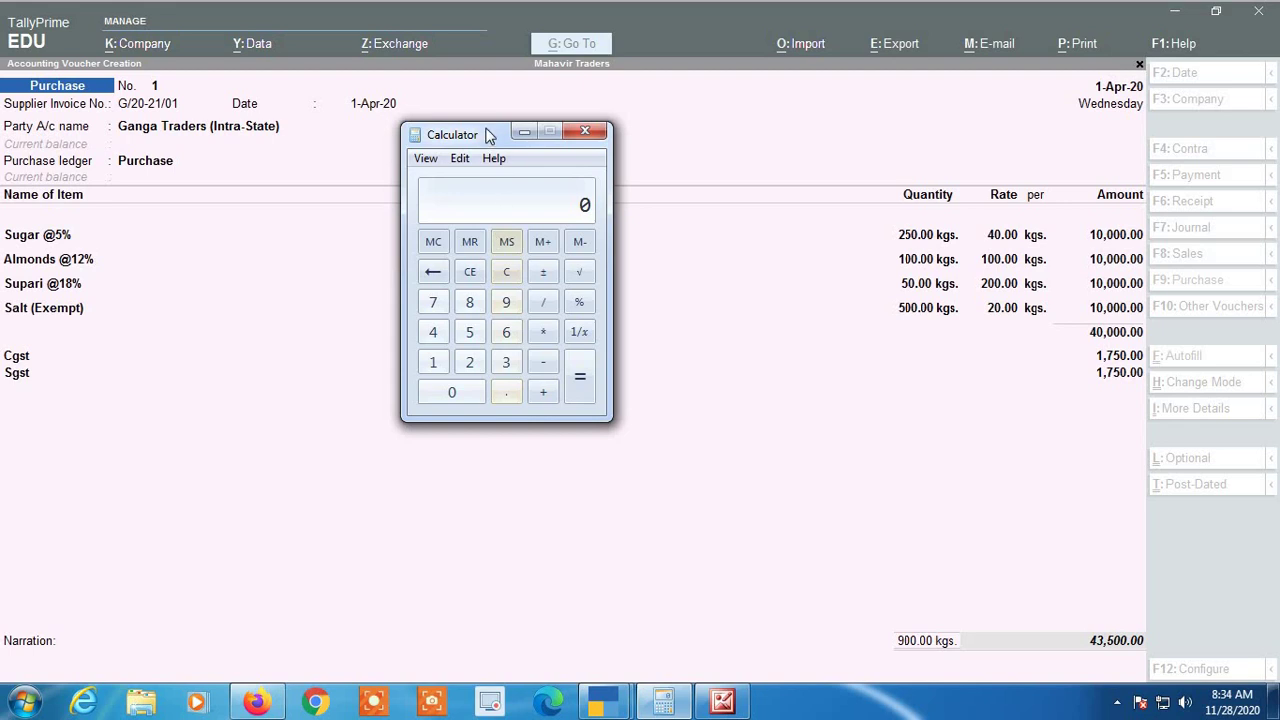
pyautogui.moveTo(491, 138); pyautogui.dragTo(575, 147)
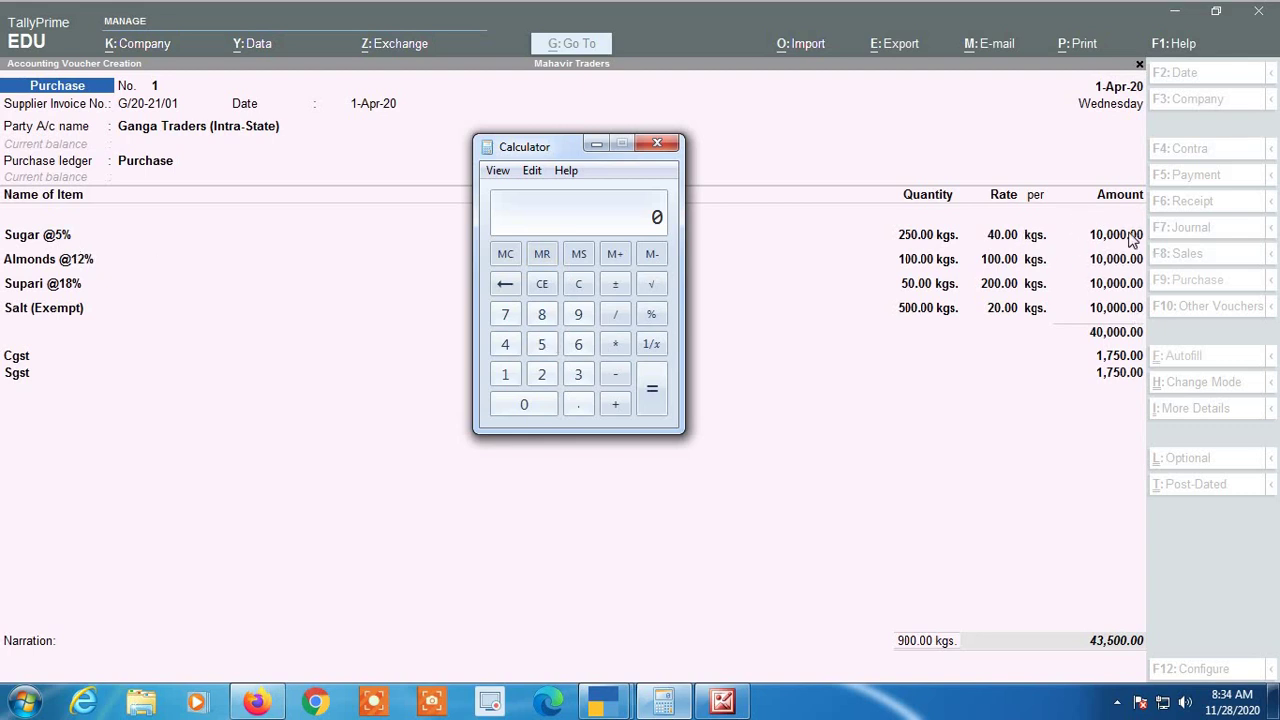
pyautogui.write('00')
pyautogui.press('+')
pyautogui.write('1200')
pyautogui.press('+')
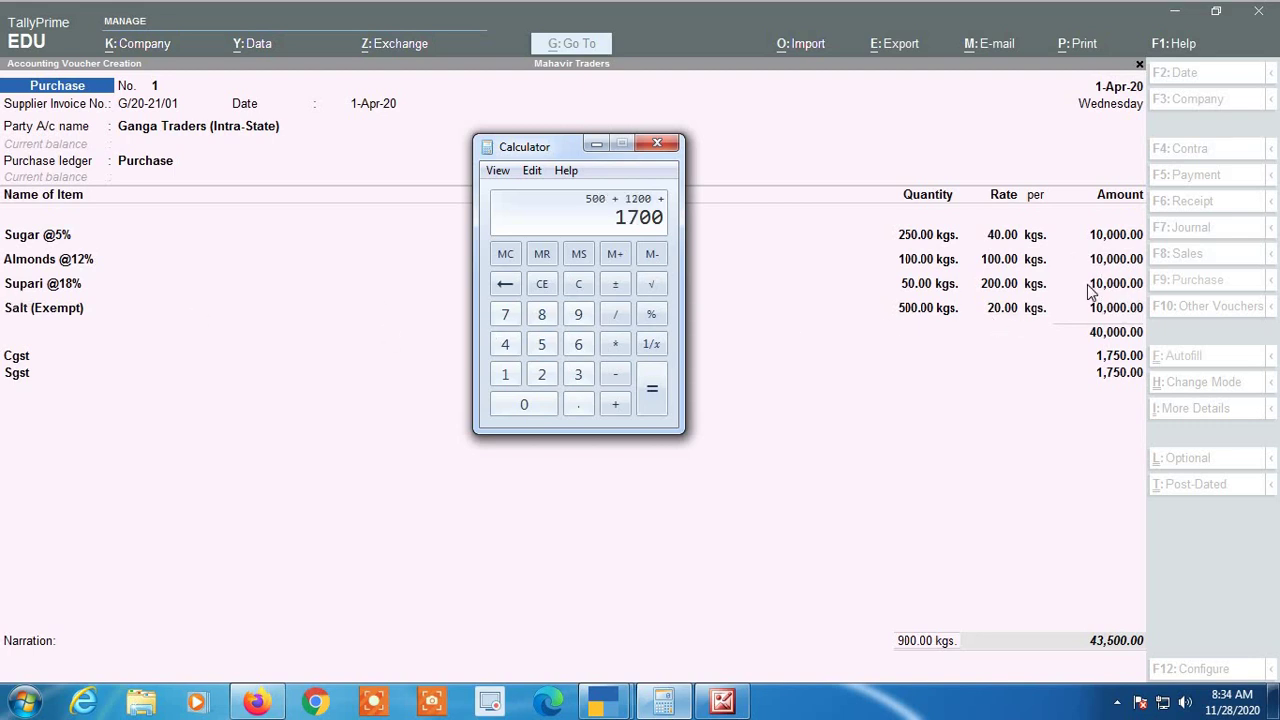
pyautogui.write('1800')
pyautogui.press('Return')
pyautogui.click(578, 284)
pyautogui.click(596, 146)
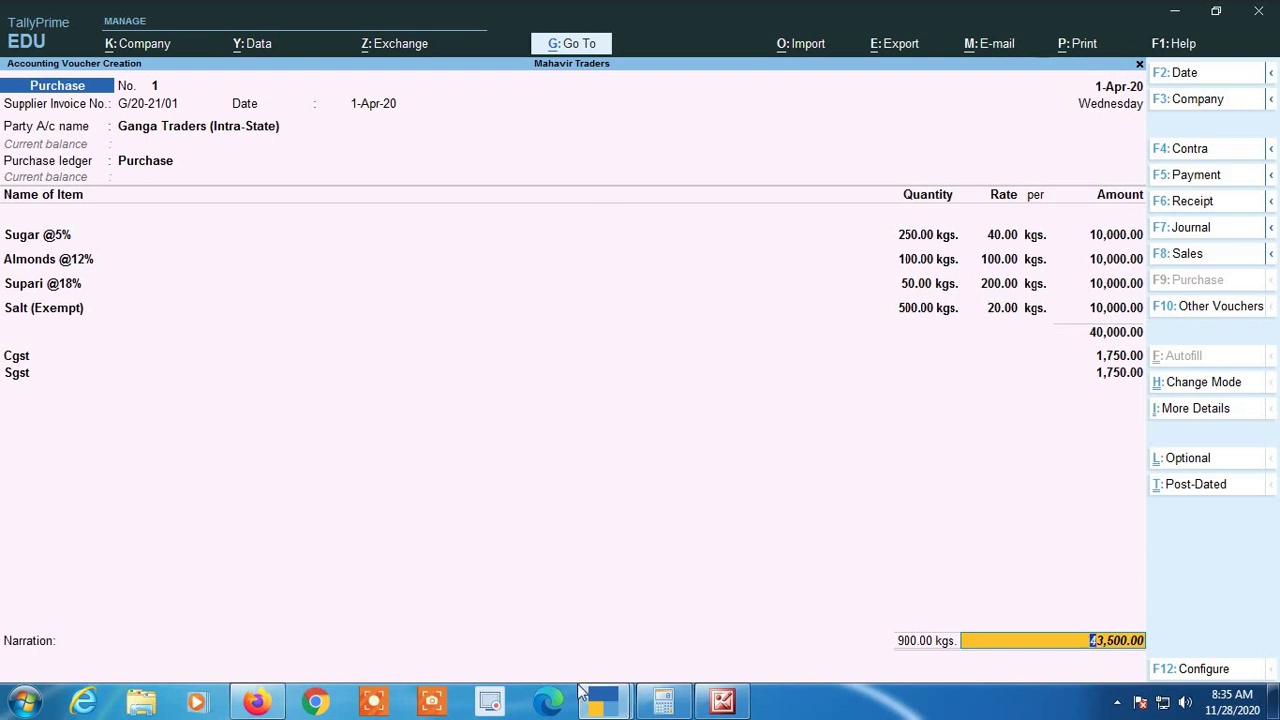
# Open the GST - Tax Analysis of the purchase voucher from its additional details
pyautogui.moveTo(600, 700)
pyautogui.moveTo(540, 620)
pyautogui.click(1195, 412)
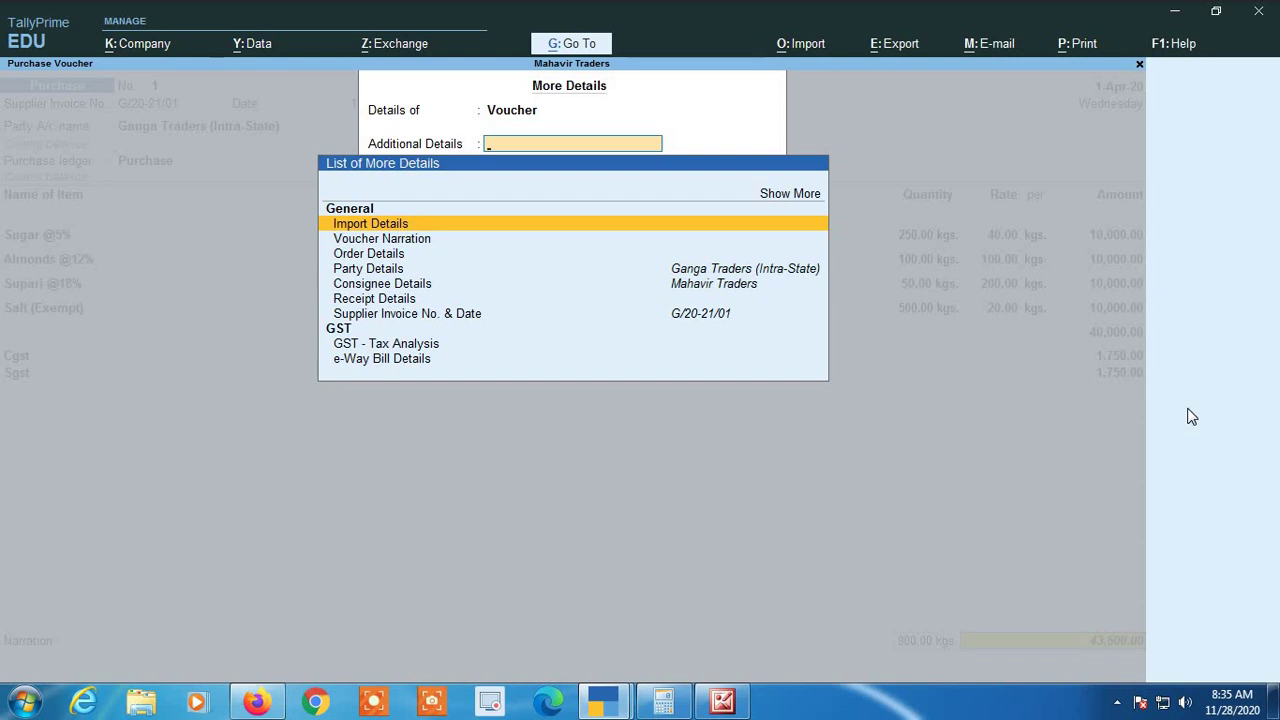
pyautogui.press('Down')
pyautogui.press('Down')
pyautogui.press('Down')
pyautogui.press('Down')
pyautogui.press('Down')
pyautogui.press('Down')
pyautogui.press('Down')
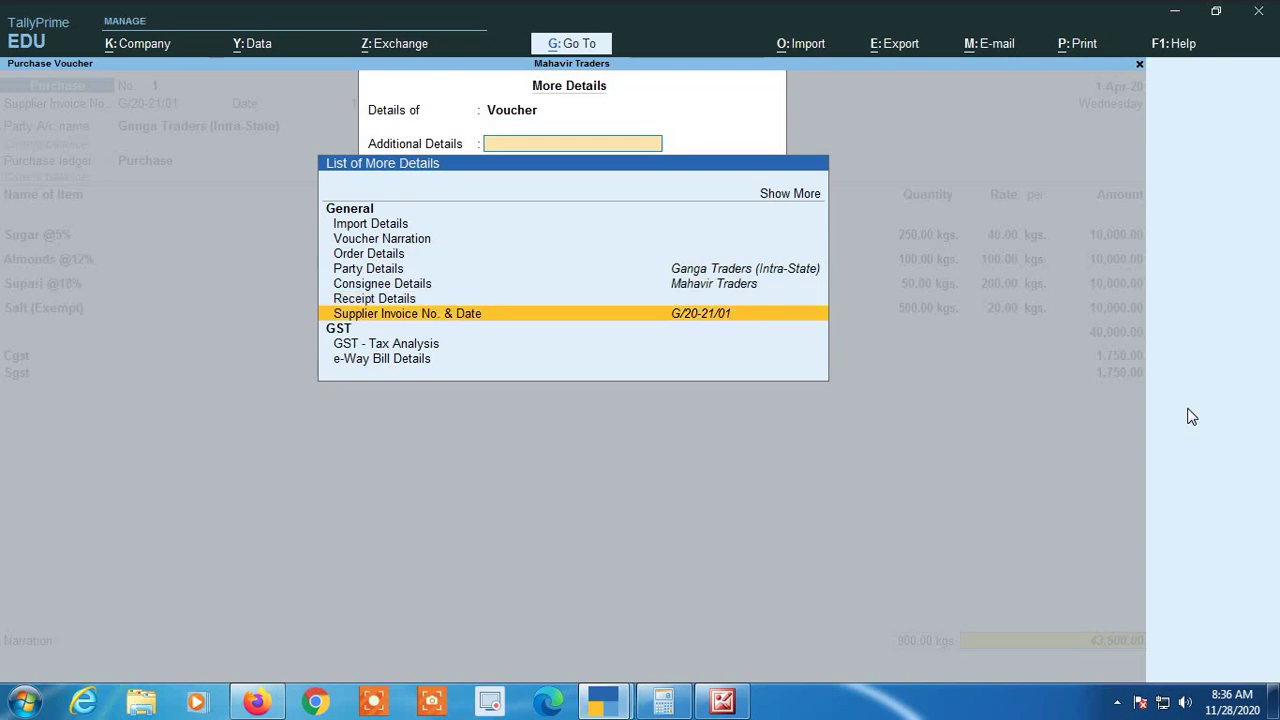
pyautogui.press('Down')
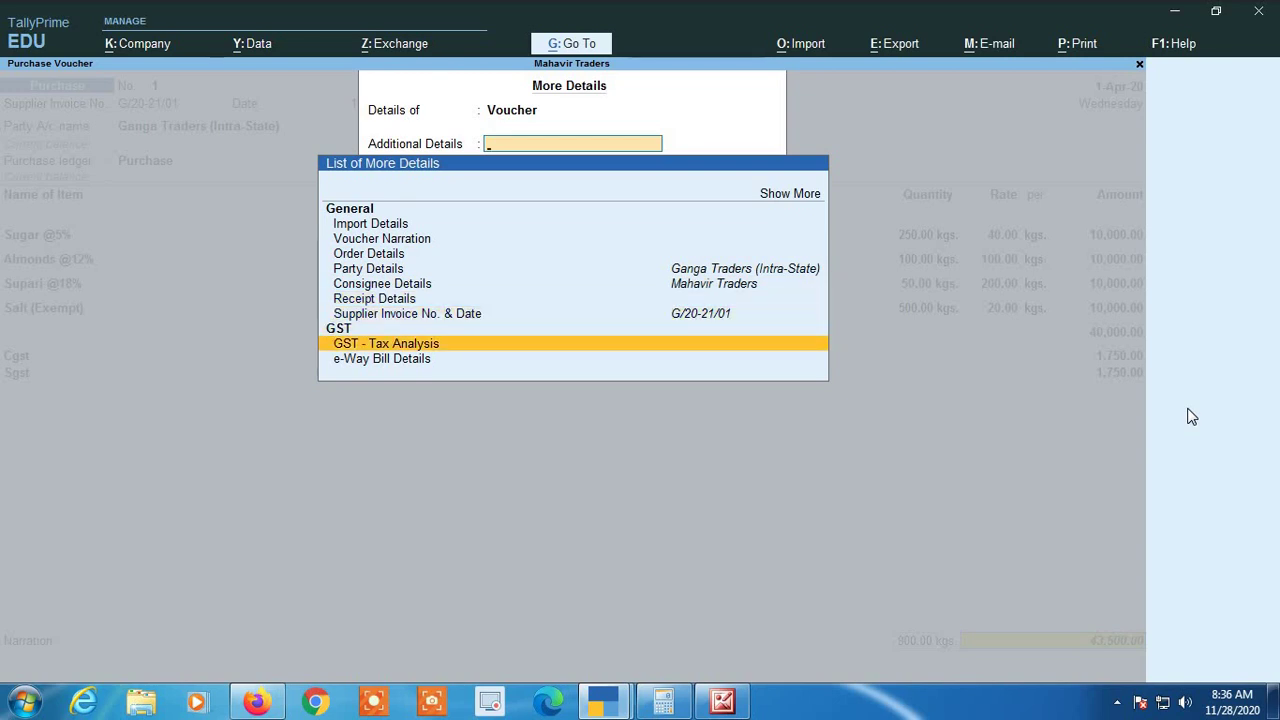
pyautogui.press('Return')
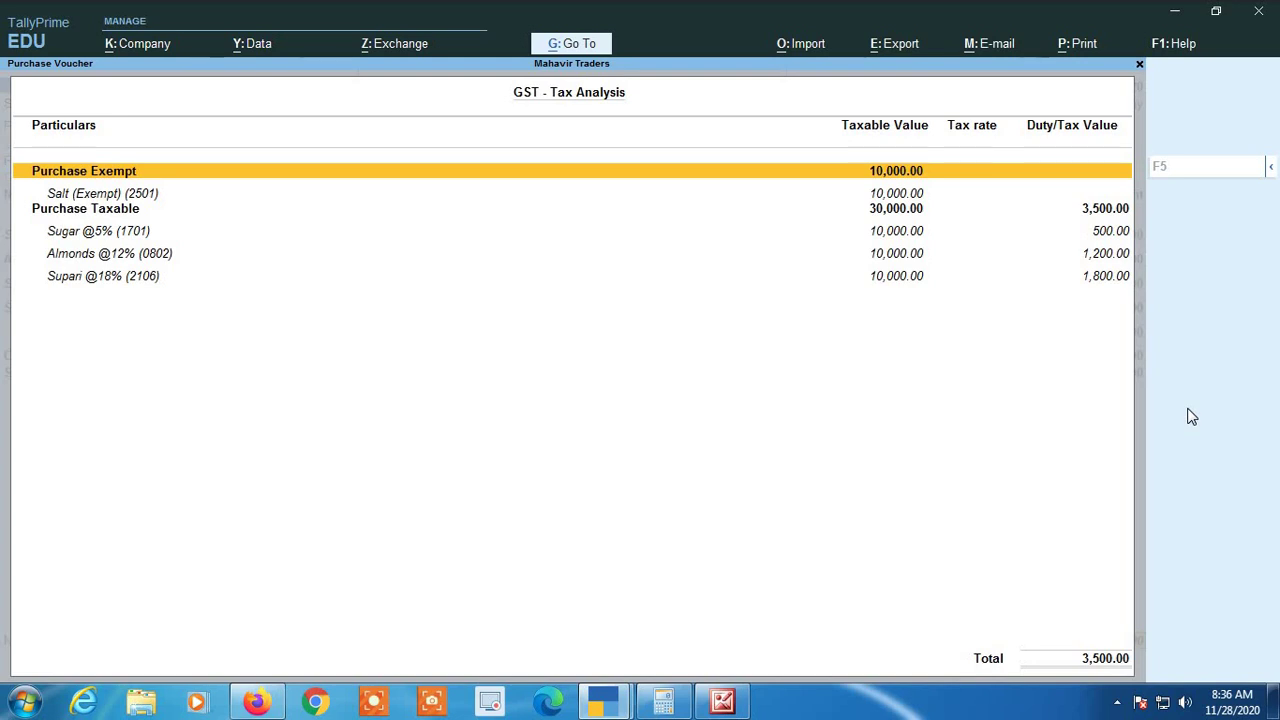
# Switch the GST - Tax Analysis to detailed view and examine the exempt salt entry and sugar's central and state tax lines
pyautogui.click(1270, 168)
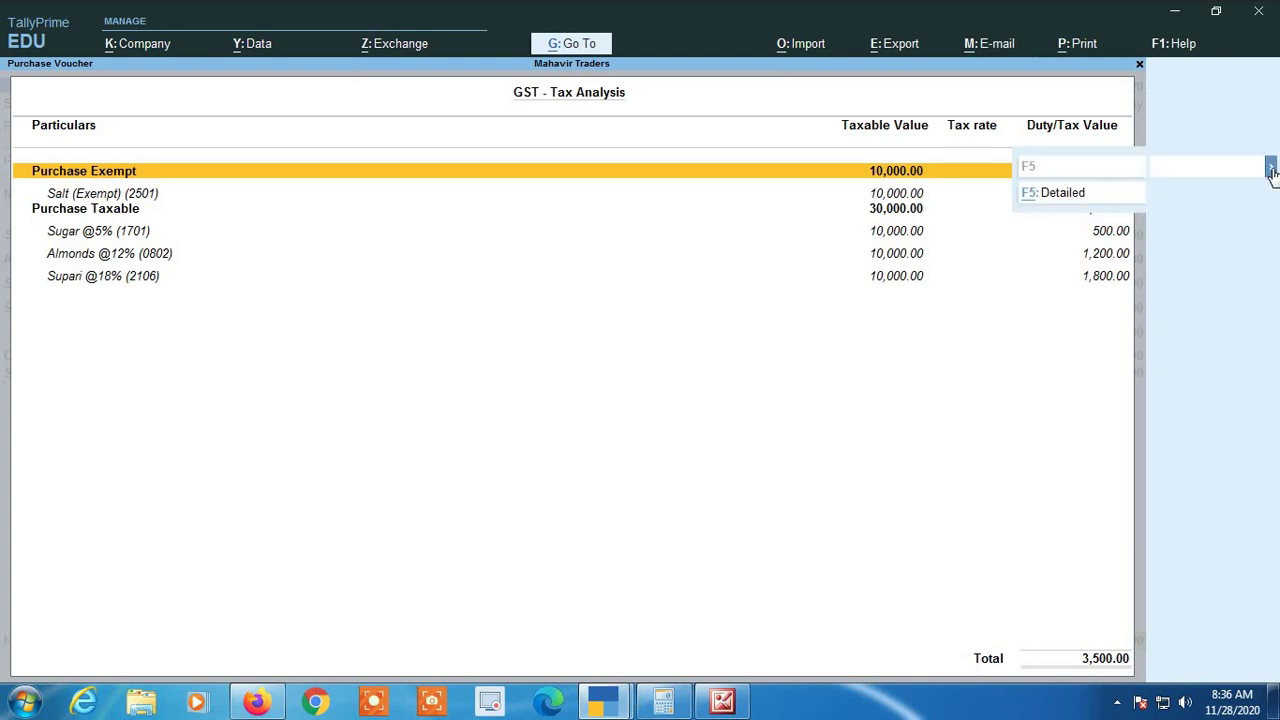
pyautogui.click(1069, 200)
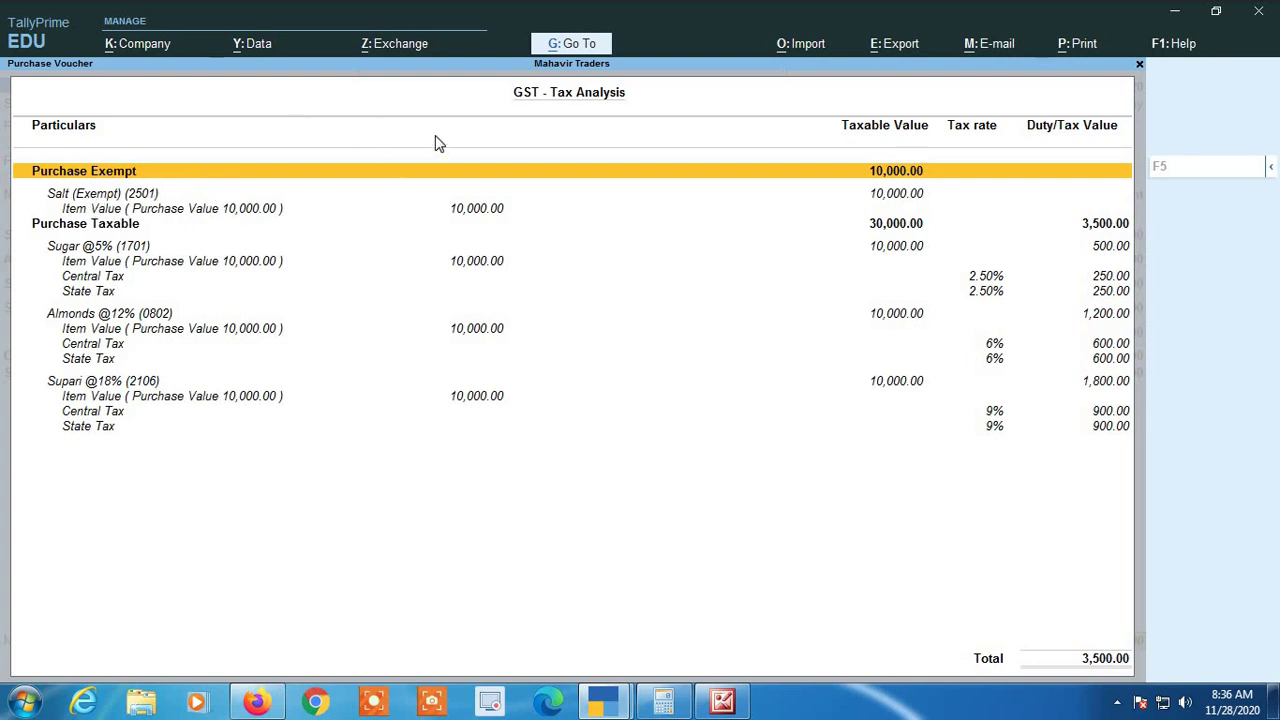
pyautogui.press('Down')
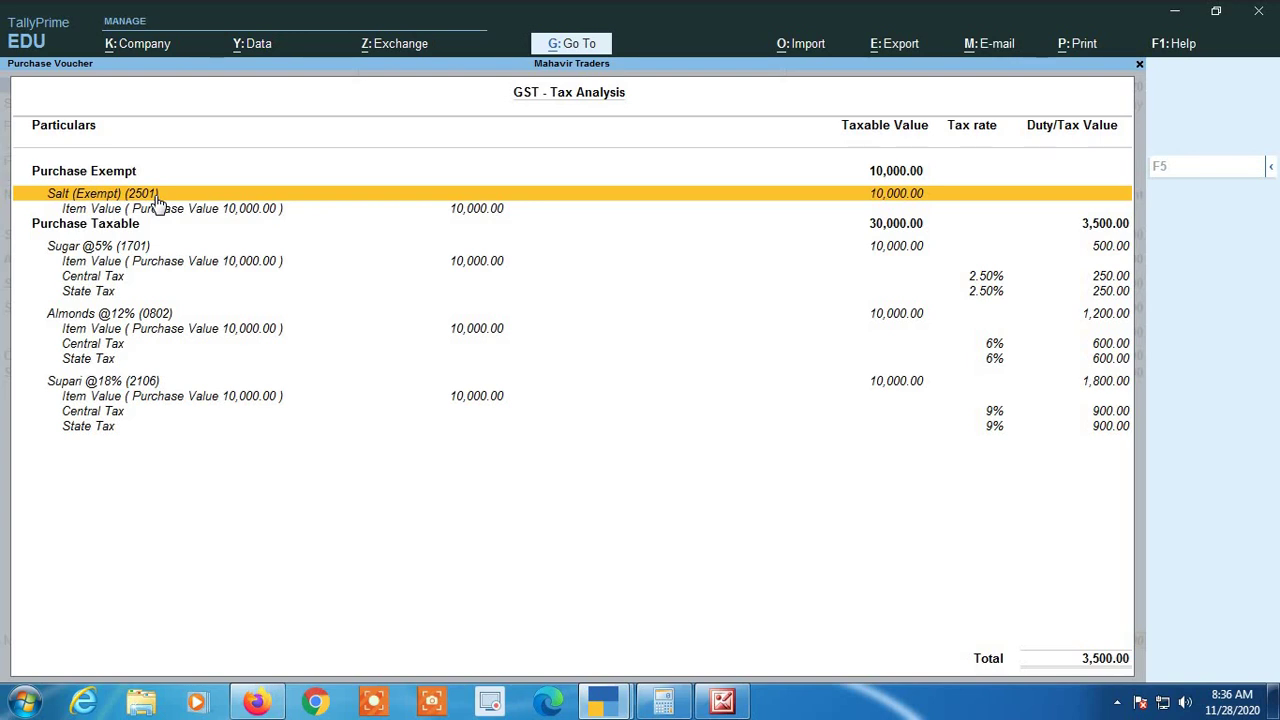
pyautogui.press('Down')
pyautogui.press('Down')
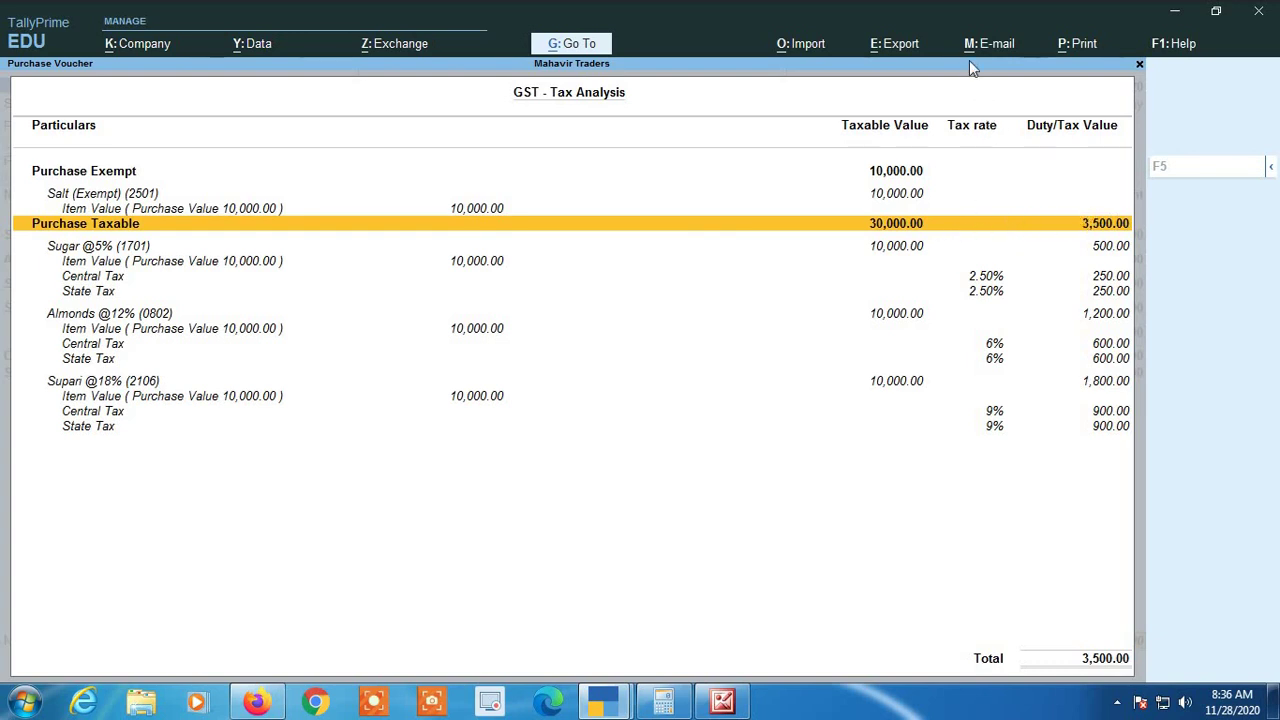
pyautogui.press('Down')
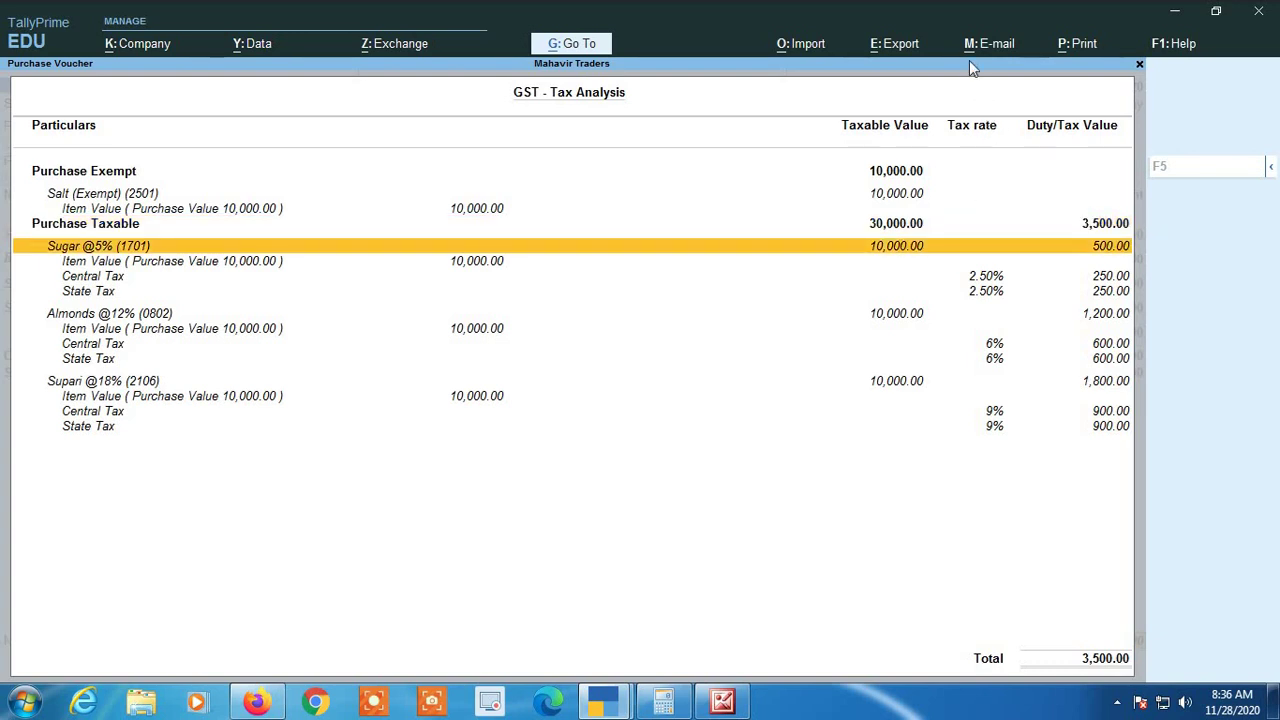
pyautogui.press('Down')
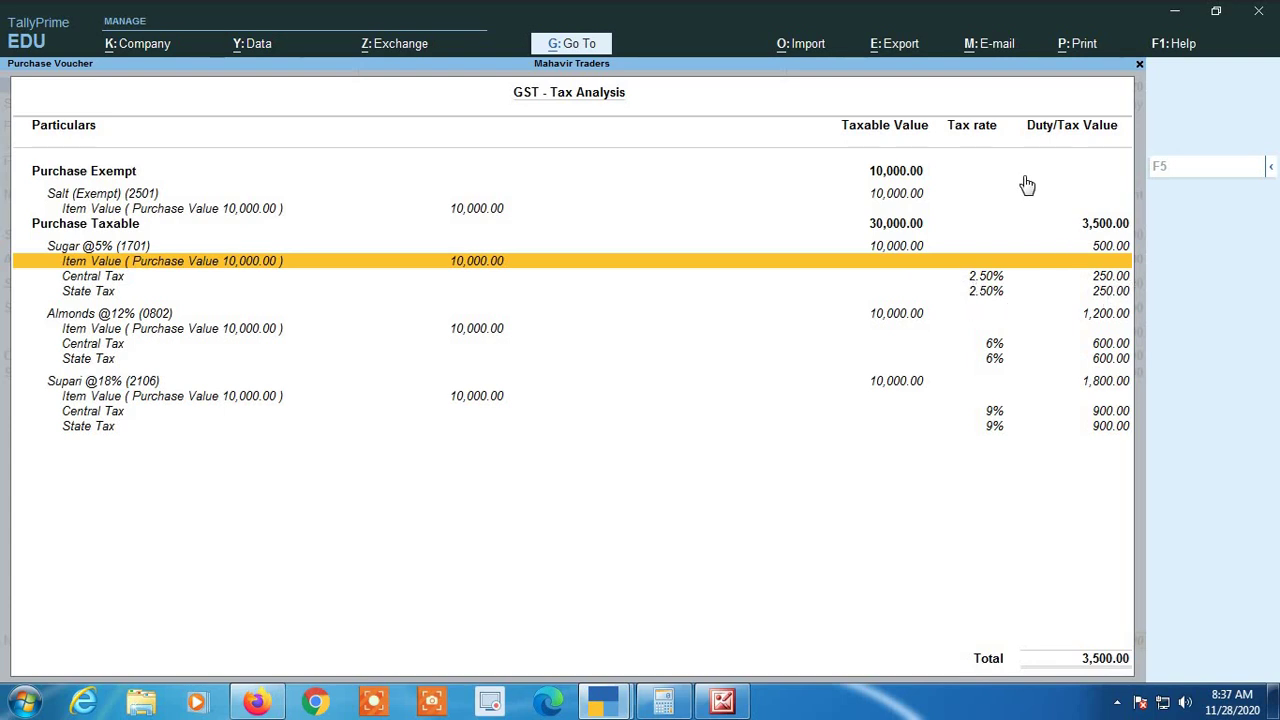
pyautogui.press('Down')
pyautogui.press('Down')
pyautogui.press('Down')
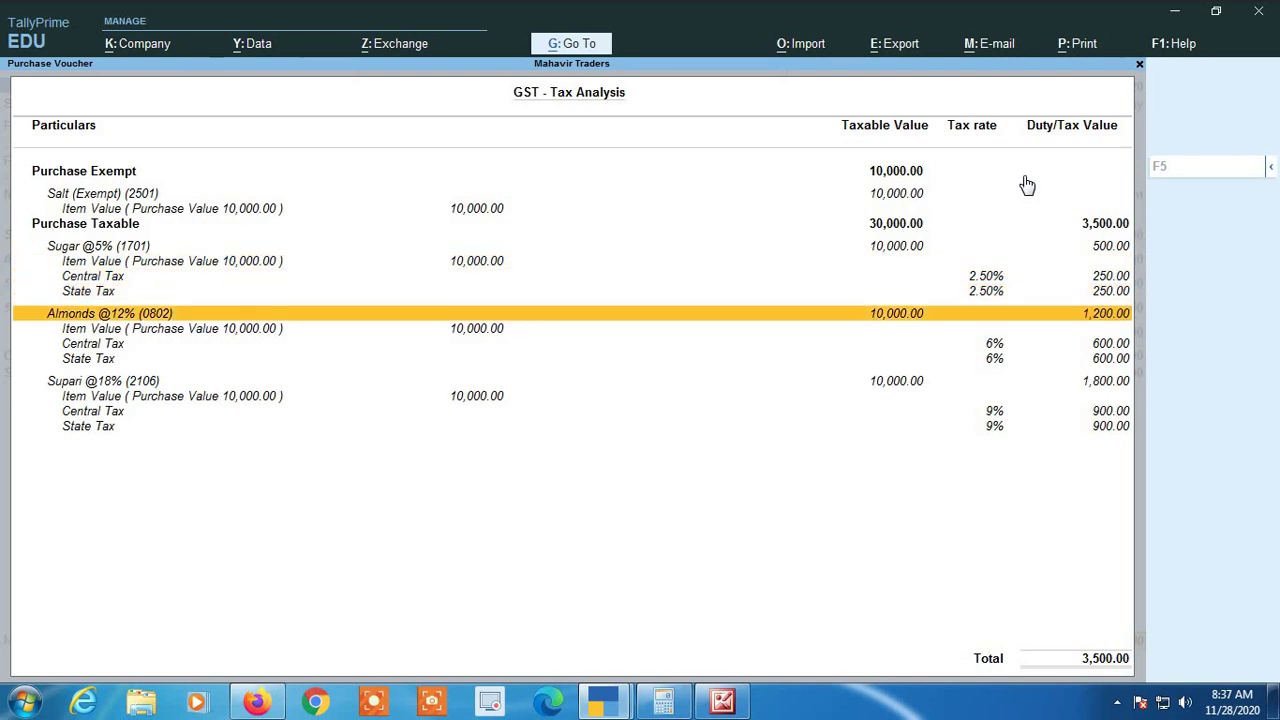
pyautogui.press('Down')
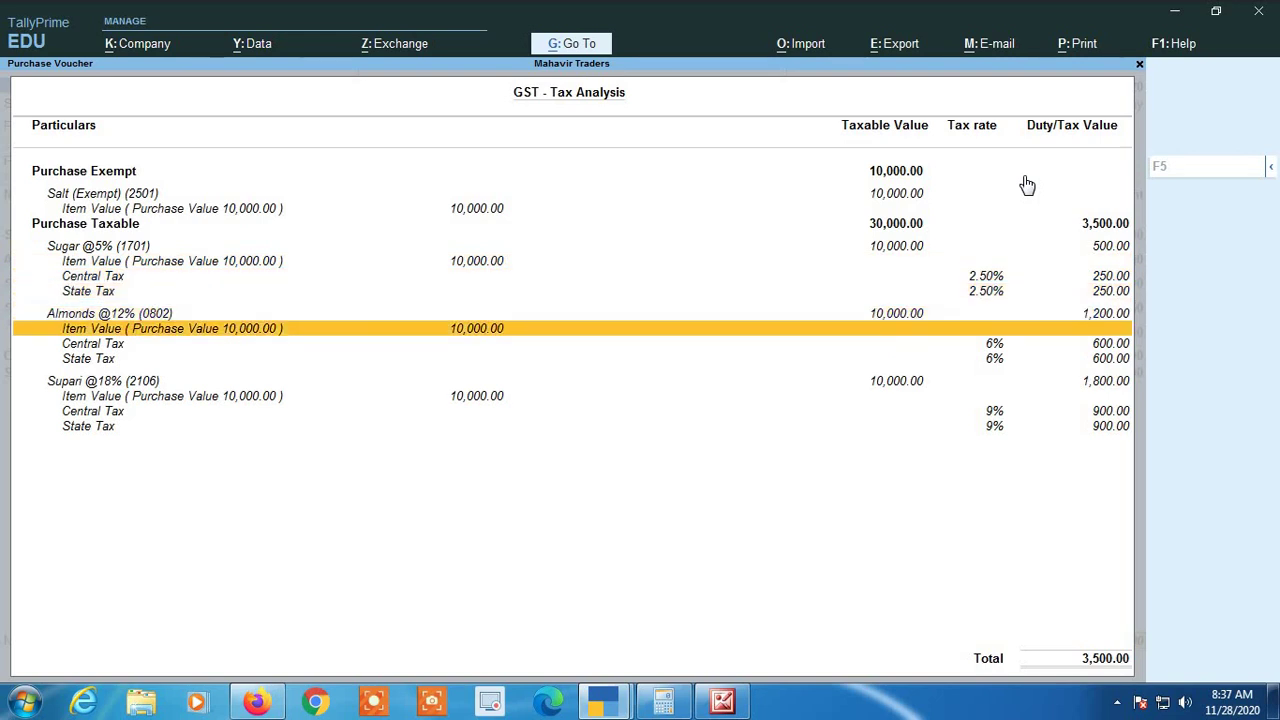
pyautogui.press('Up')
pyautogui.press('Down')
pyautogui.click(981, 345)
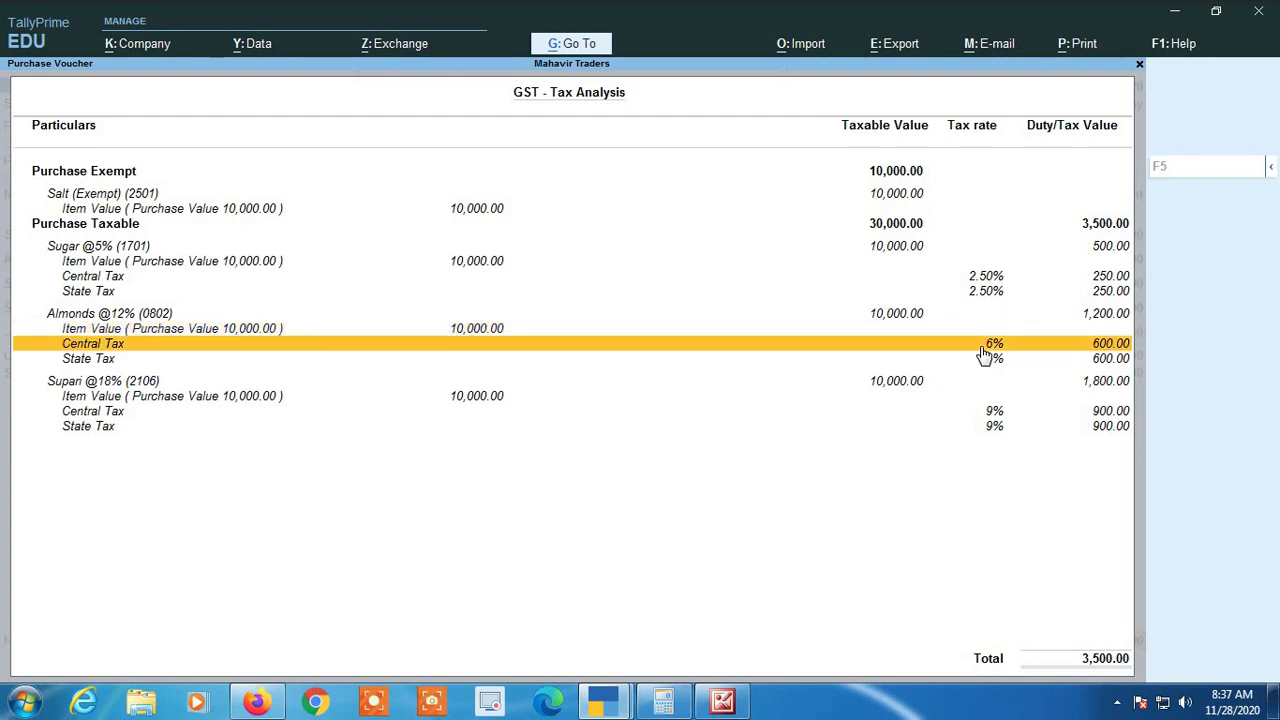
pyautogui.click(988, 362)
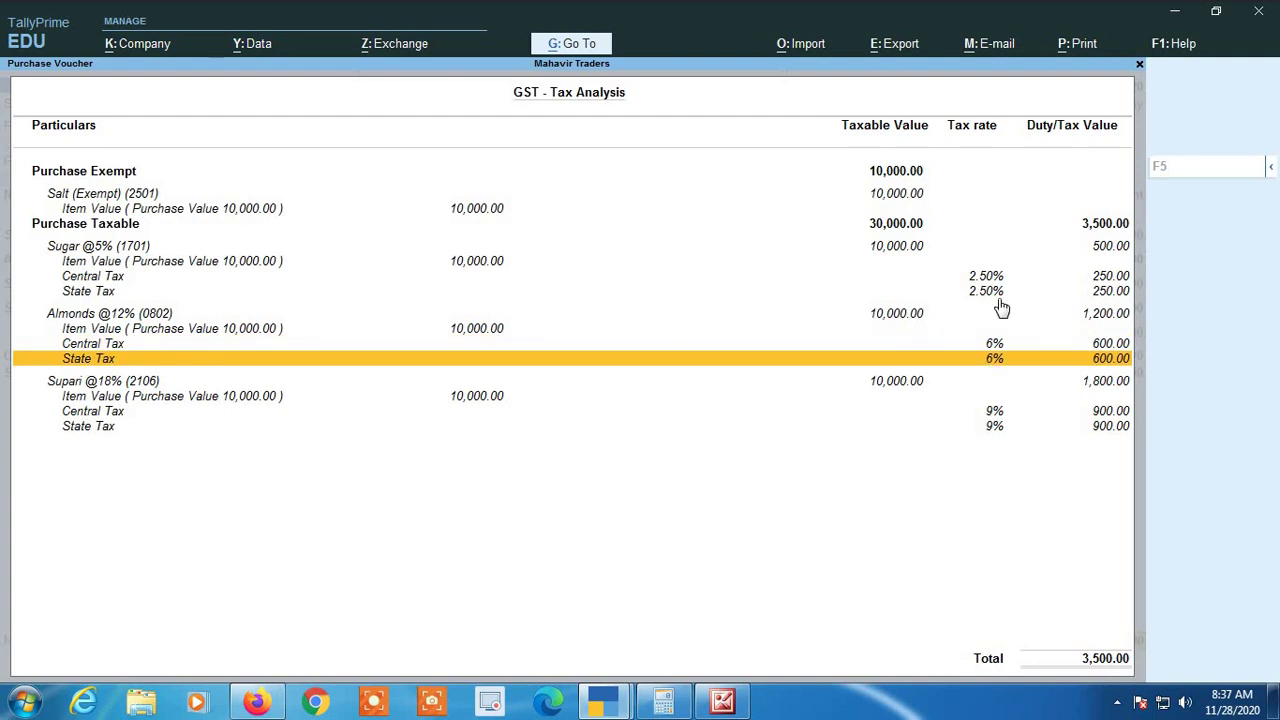
pyautogui.press('Down')
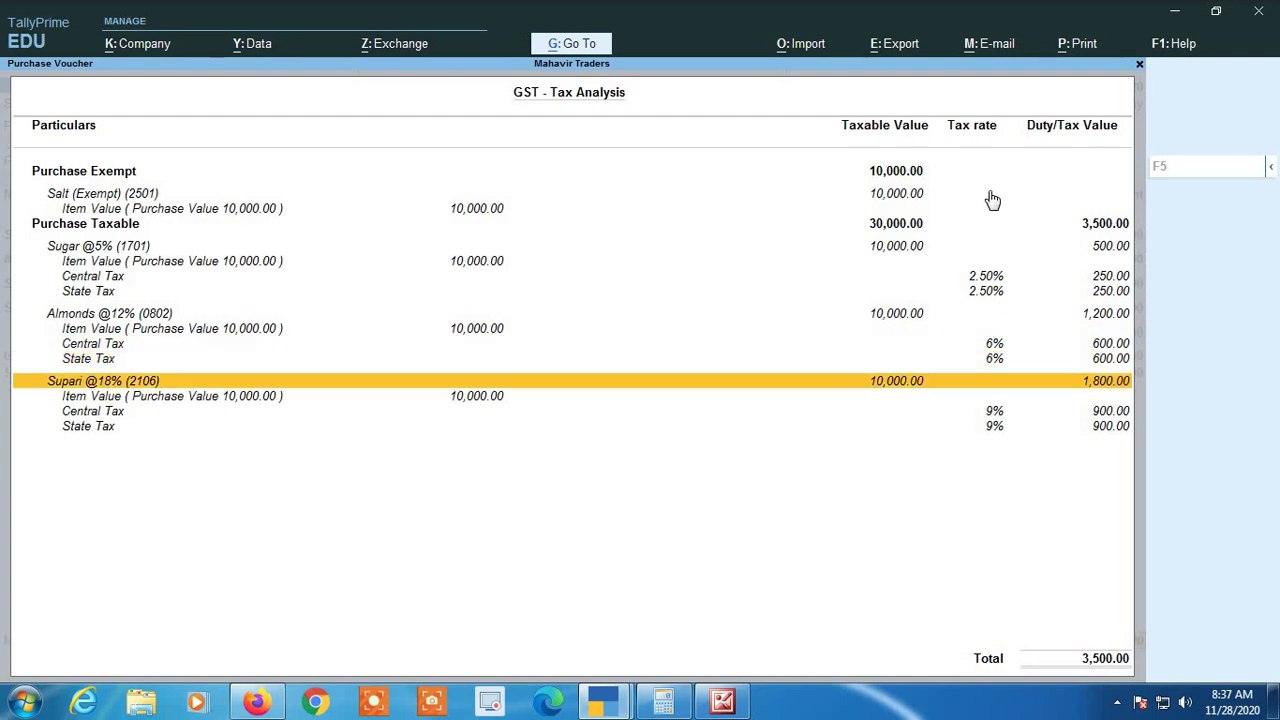
pyautogui.press('Down')
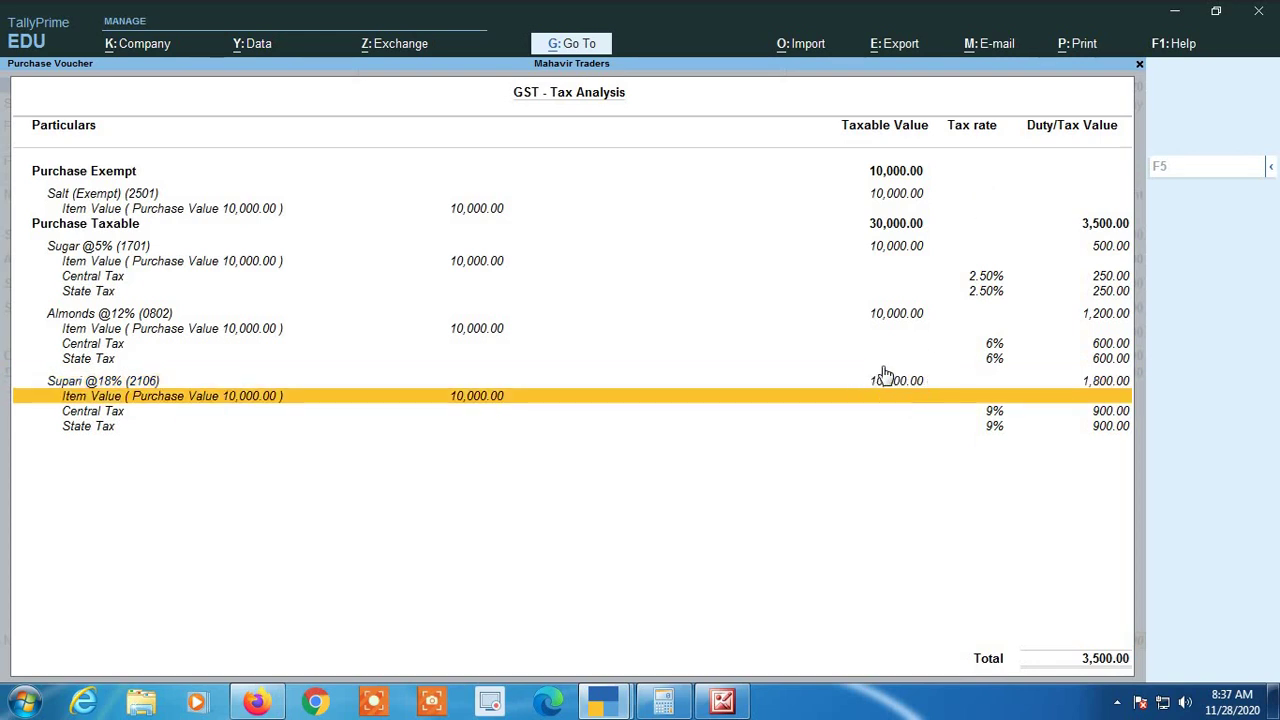
pyautogui.press('Down')
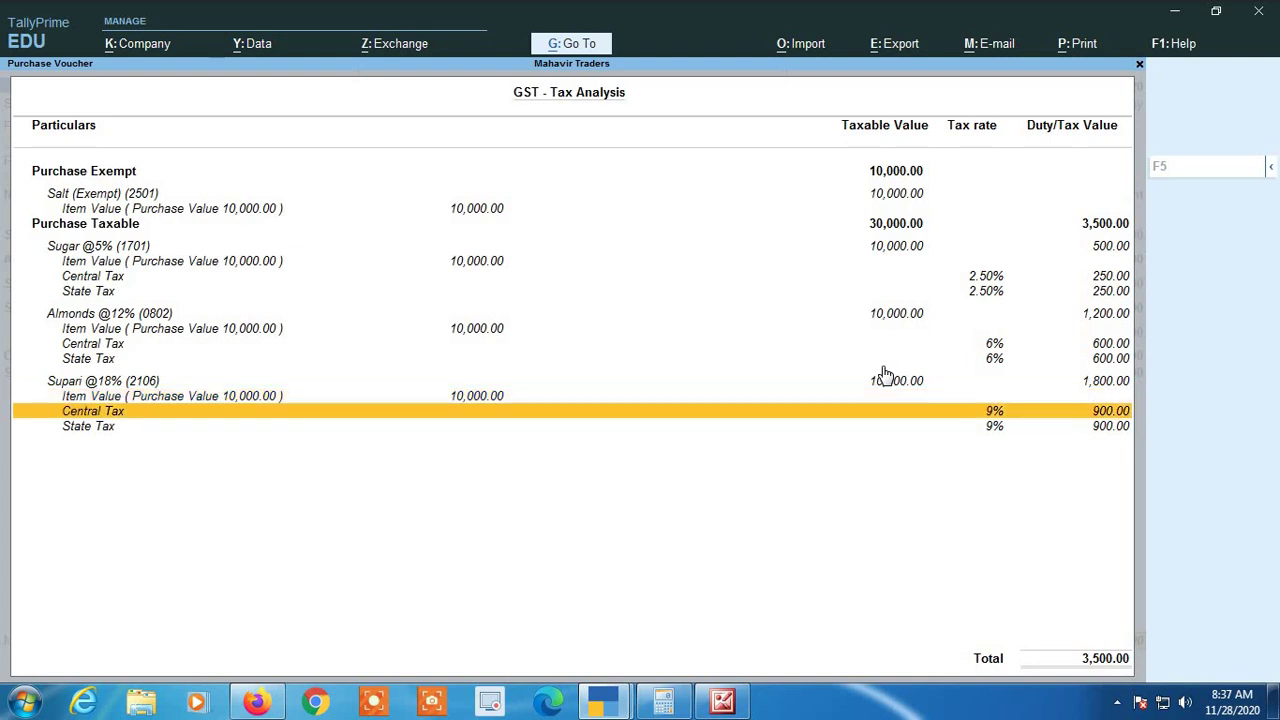
pyautogui.press('Down')
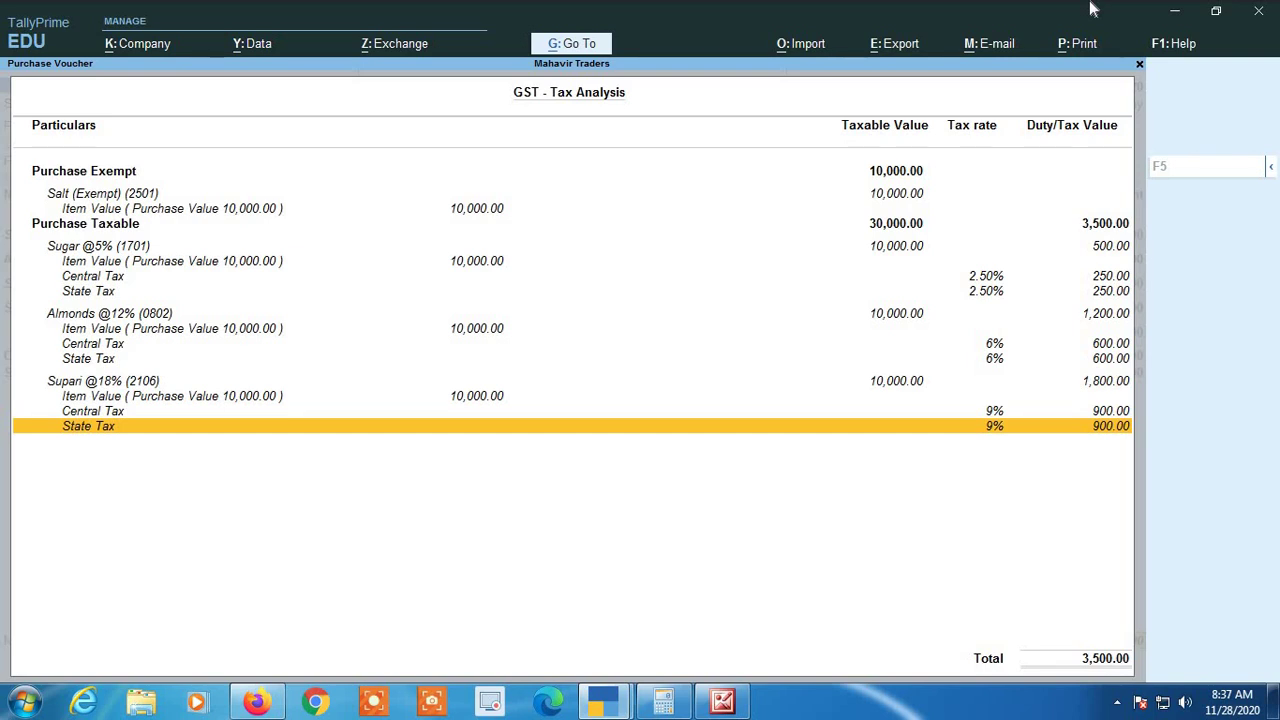
pyautogui.press('Escape')
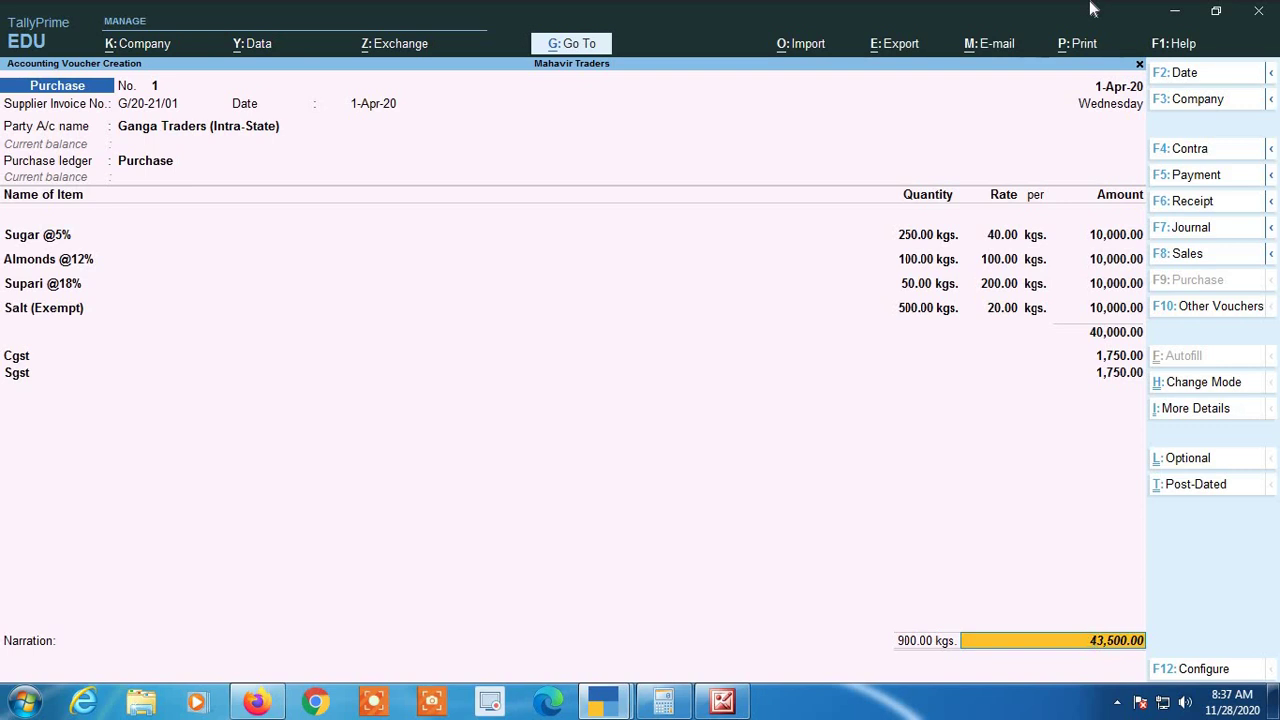
# Go back up the voucher to the party account name, open the supplier's Receipt Details, and leave them without changes
pyautogui.press('Up')
pyautogui.press('Up')
pyautogui.press('Up')
pyautogui.press('Up')
pyautogui.press('Up')
pyautogui.press('Up')
pyautogui.press('Up')
pyautogui.press('Up')
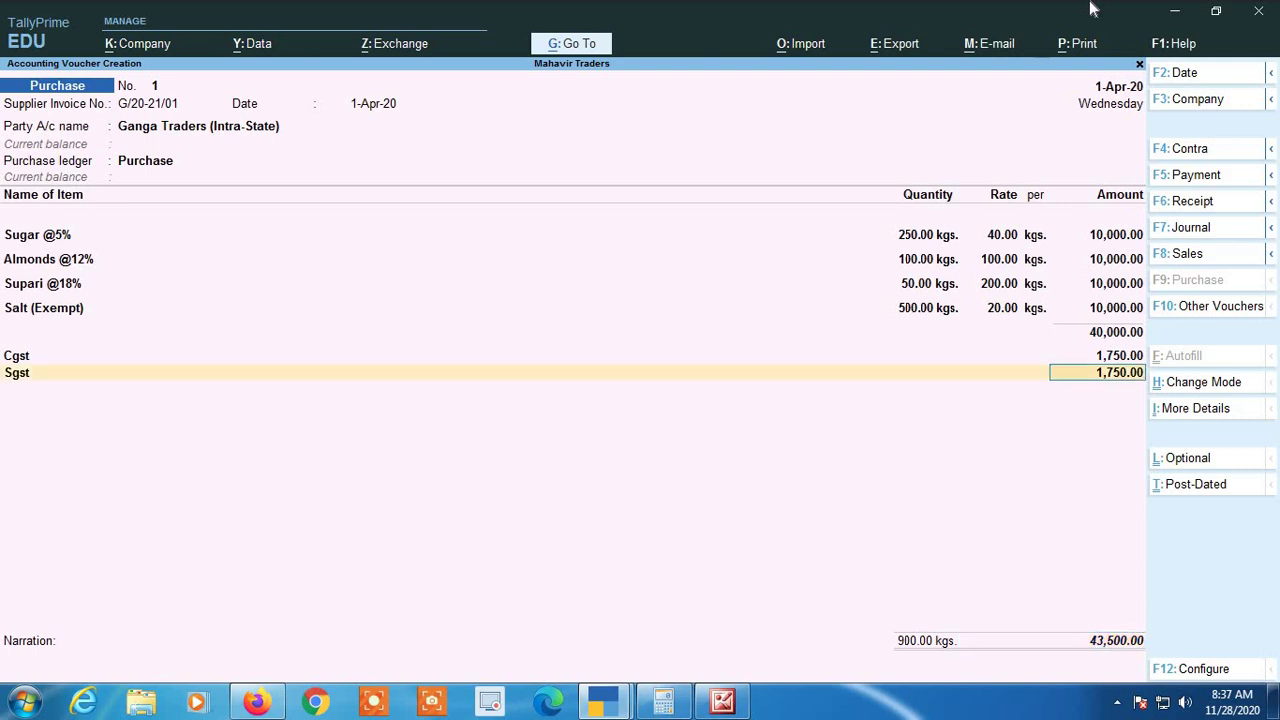
pyautogui.press('Up')
pyautogui.press('Up')
pyautogui.press('Up')
pyautogui.press('Up')
pyautogui.press('Up')
pyautogui.press('Up')
pyautogui.press('Up')
pyautogui.press('Up')
pyautogui.press('Up')
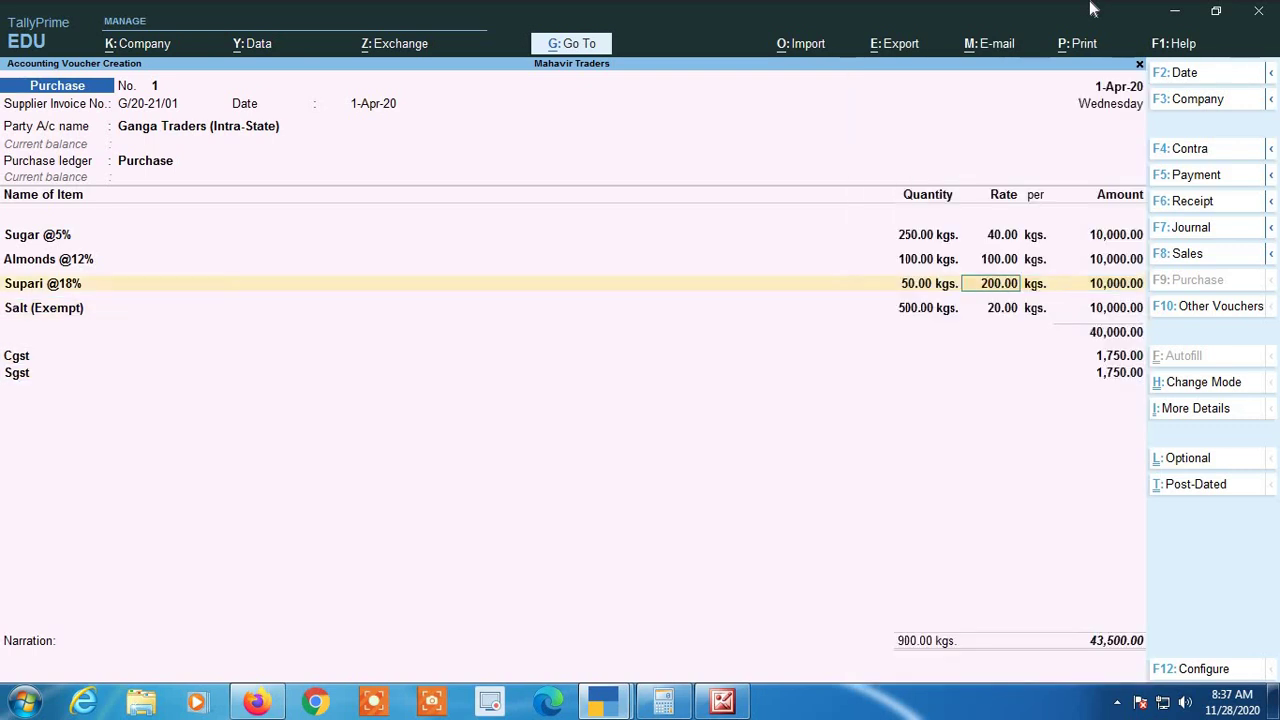
pyautogui.press('Up')
pyautogui.press('Up')
pyautogui.press('Up')
pyautogui.press('Up')
pyautogui.press('Up')
pyautogui.press('Up')
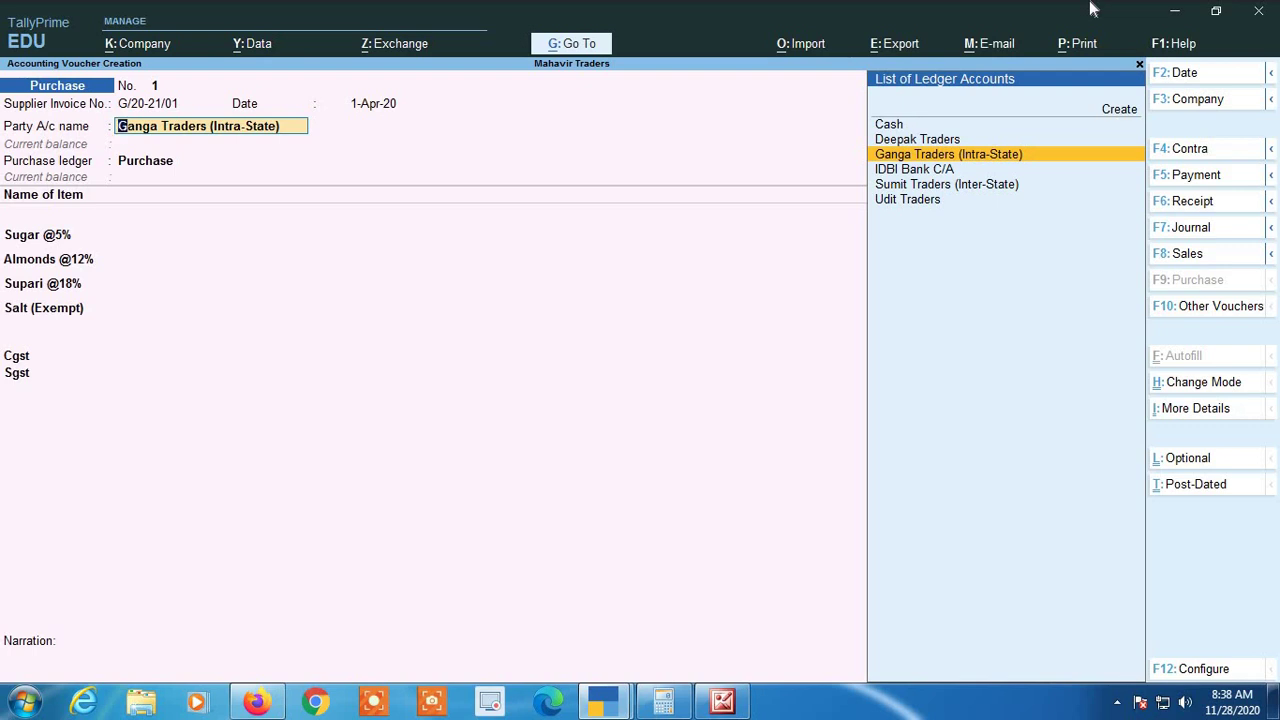
pyautogui.press('Return')
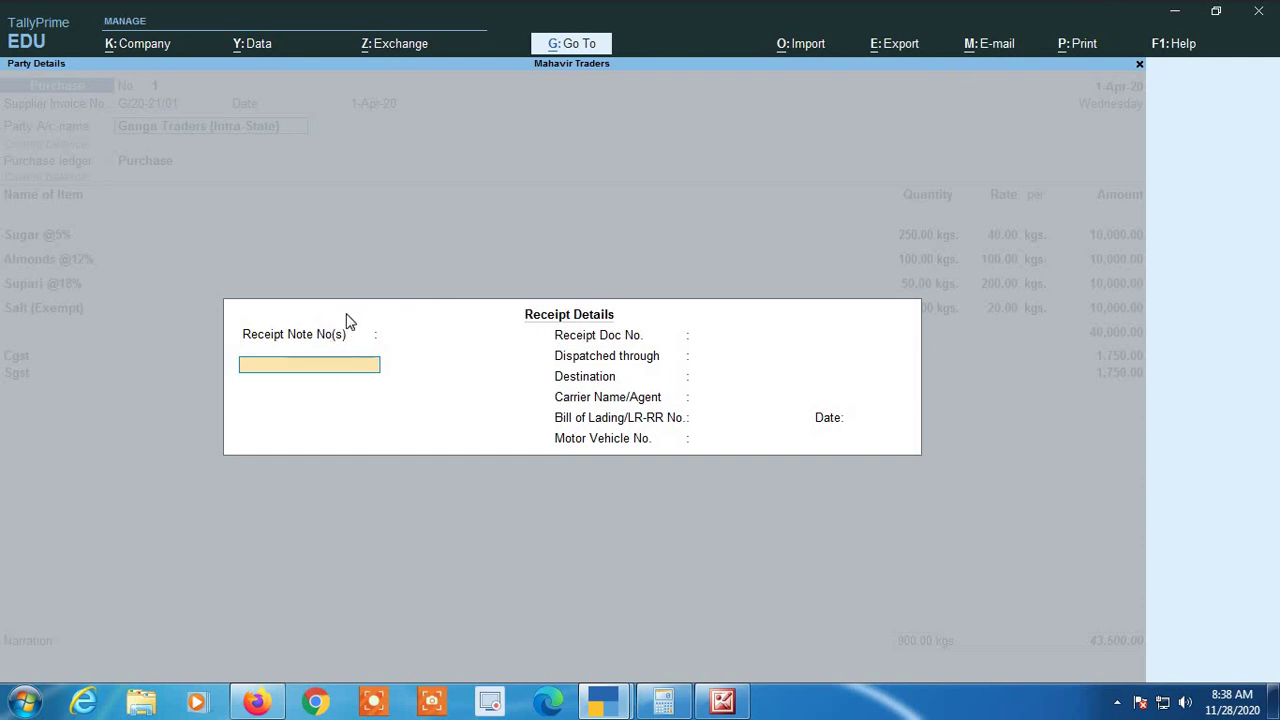
pyautogui.press('Escape')
pyautogui.press('y')
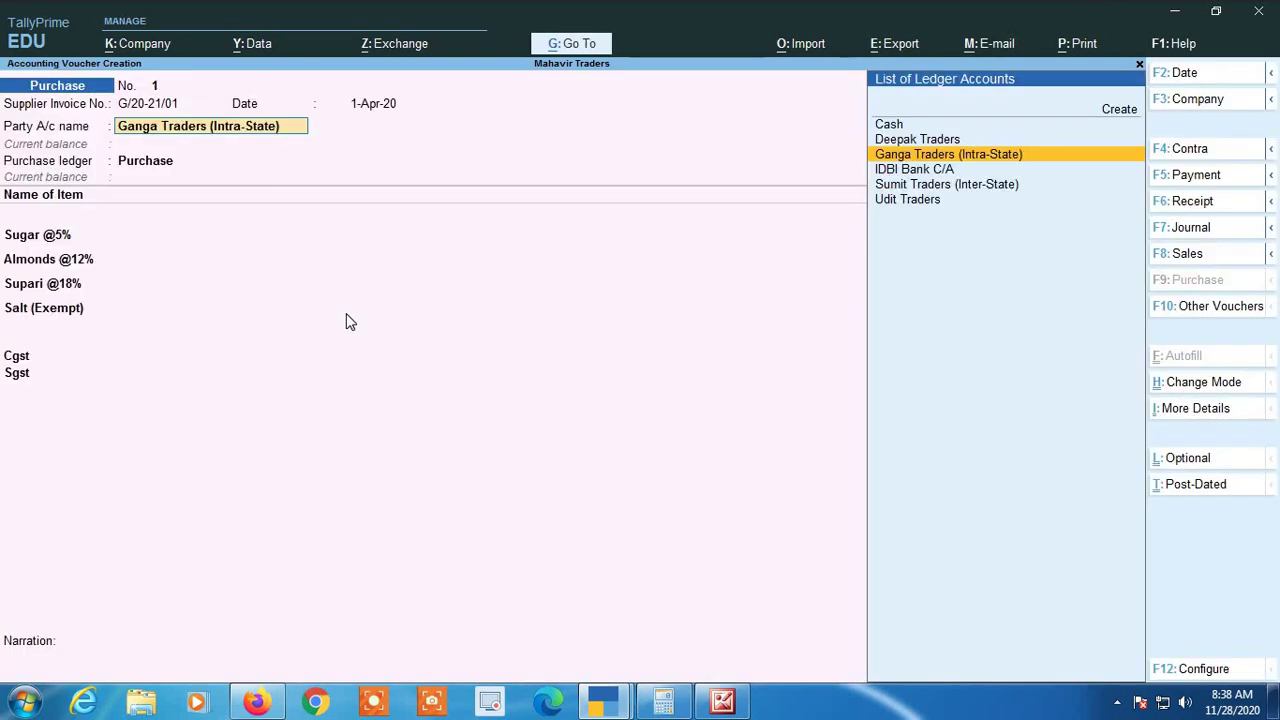
# Reopen the Receipt Details for Ganga Traders, pass through them to view its Party Details, and quit back to the party account name
pyautogui.press('Return')
pyautogui.press('Return')
pyautogui.press('Return')
pyautogui.press('Return')
pyautogui.press('Return')
pyautogui.press('Return')
pyautogui.press('Return')
pyautogui.press('Return')
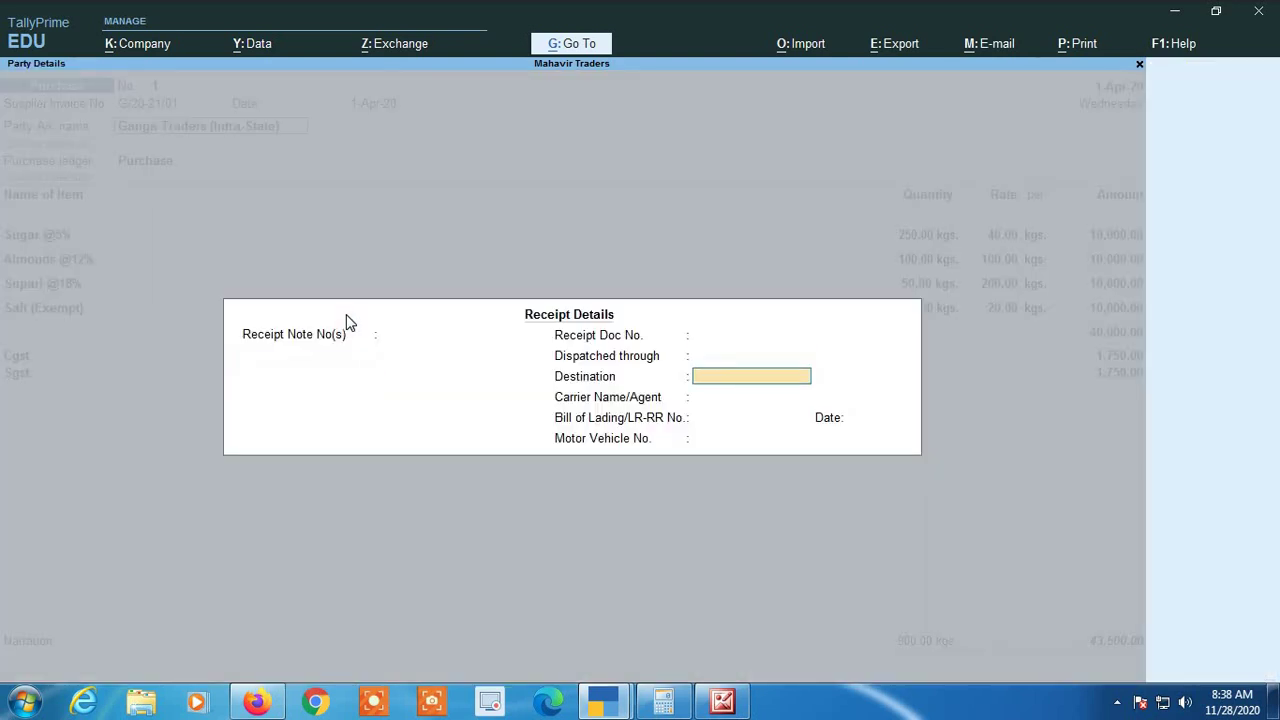
pyautogui.press('Return')
pyautogui.press('Return')
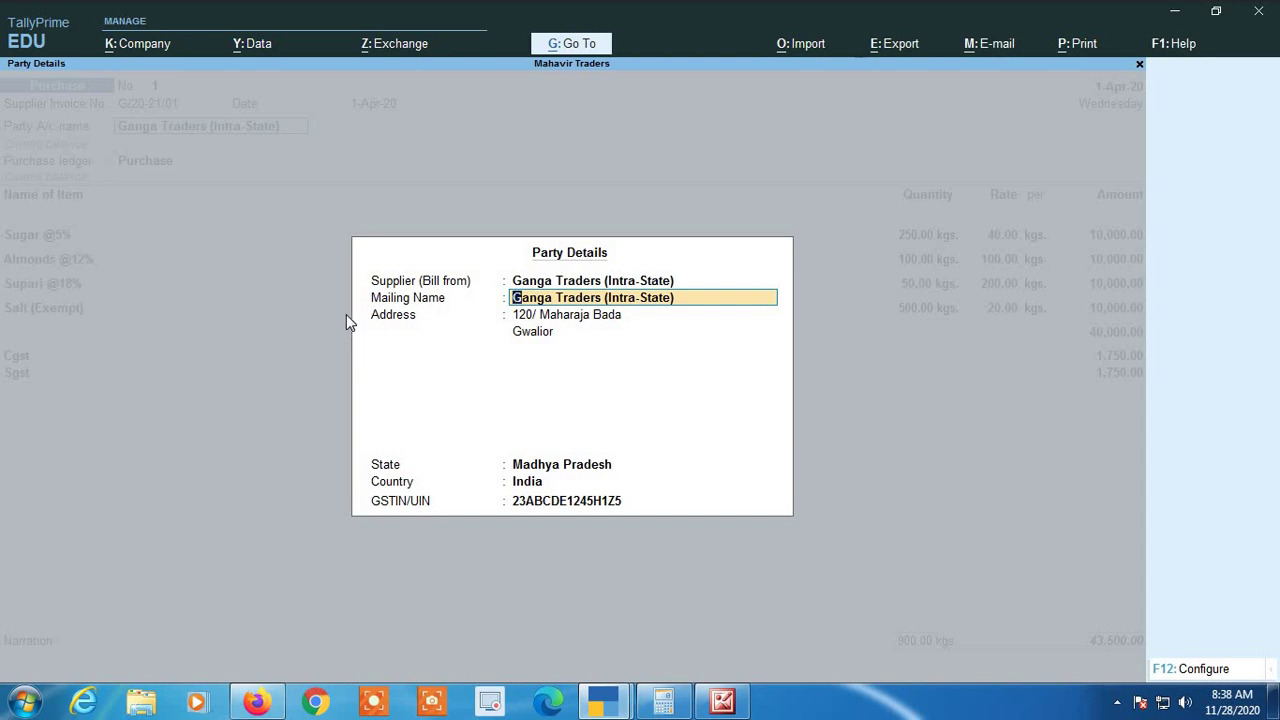
pyautogui.press('BackSpace')
pyautogui.press('Escape')
pyautogui.press('y')
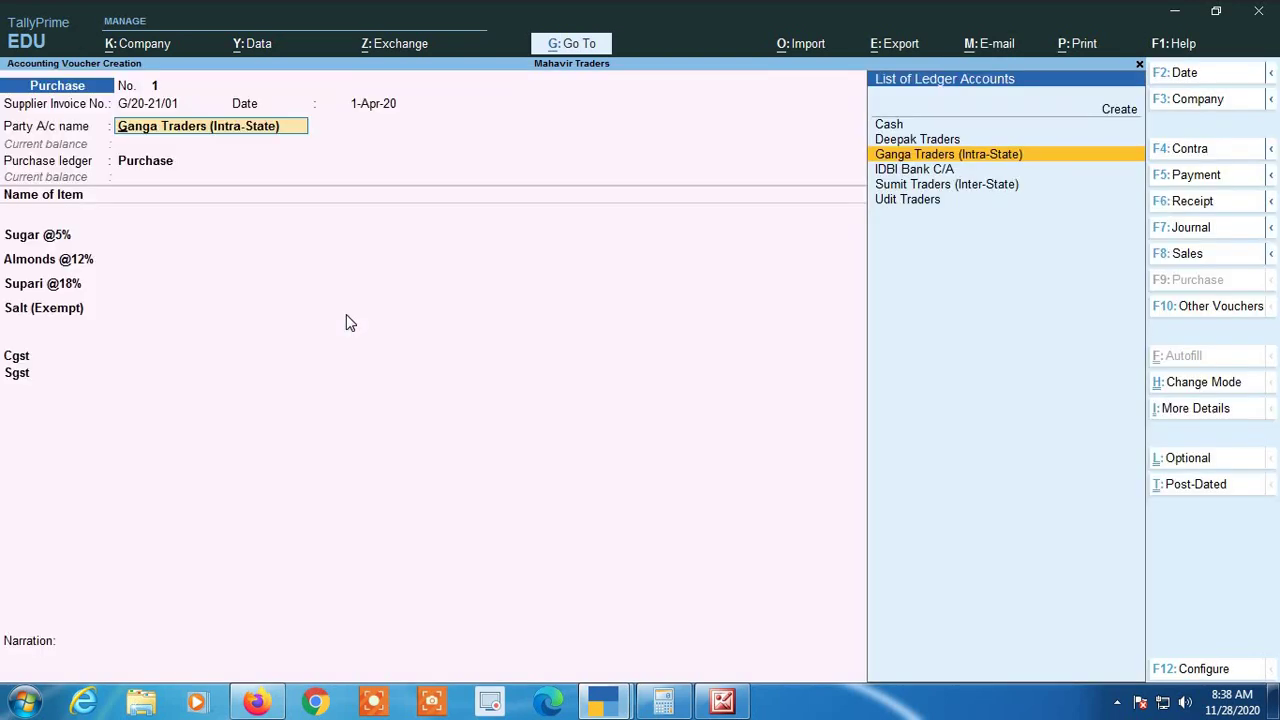
# Set Provide Supplier details to No in the purchase voucher configuration and accept the configuration
pyautogui.click(1200, 679)
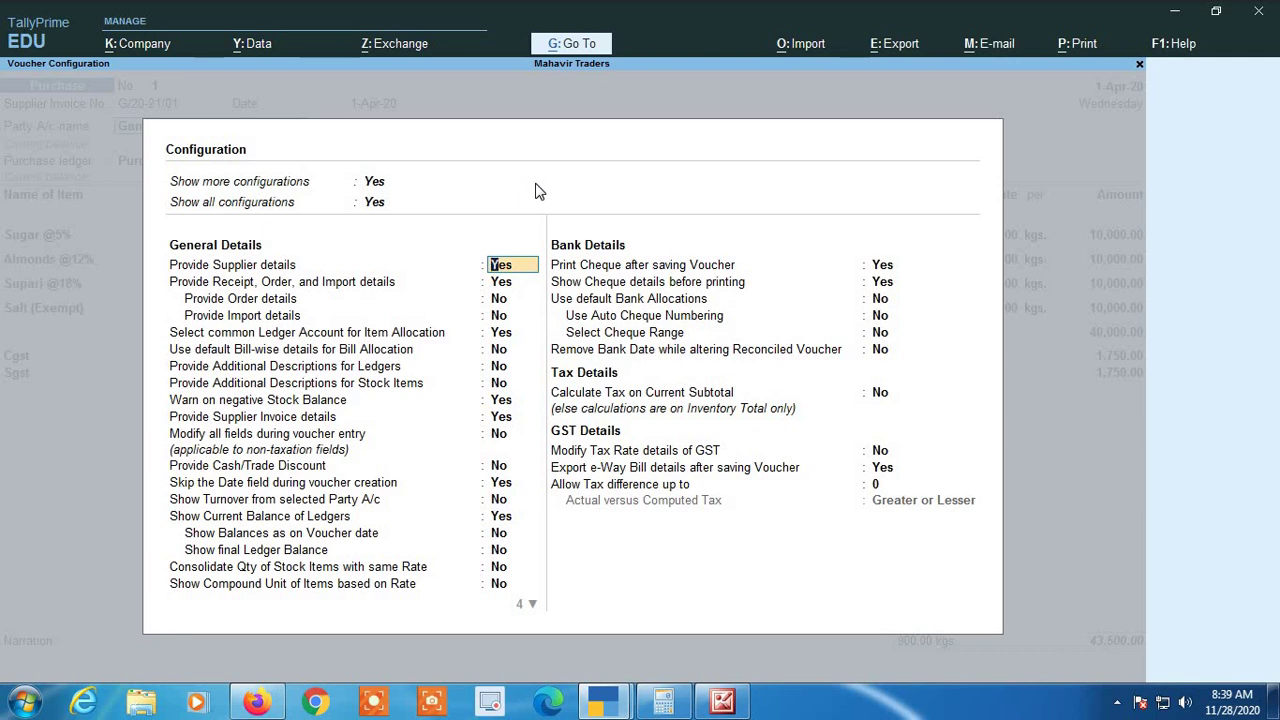
pyautogui.write('n')
pyautogui.press('Return')
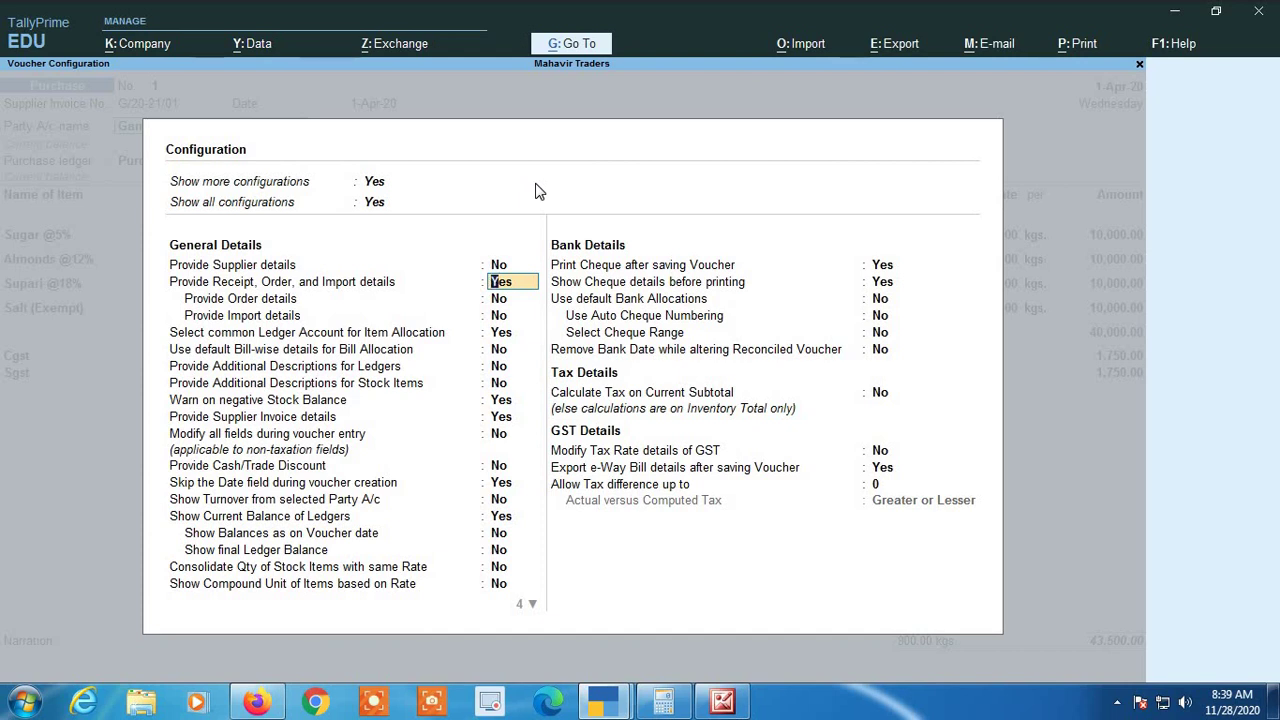
pyautogui.press('Down')
pyautogui.press('Down')
pyautogui.press('Down')
pyautogui.press('Down')
pyautogui.press('Down')
pyautogui.press('Down')
pyautogui.press('Down')
pyautogui.press('Down')
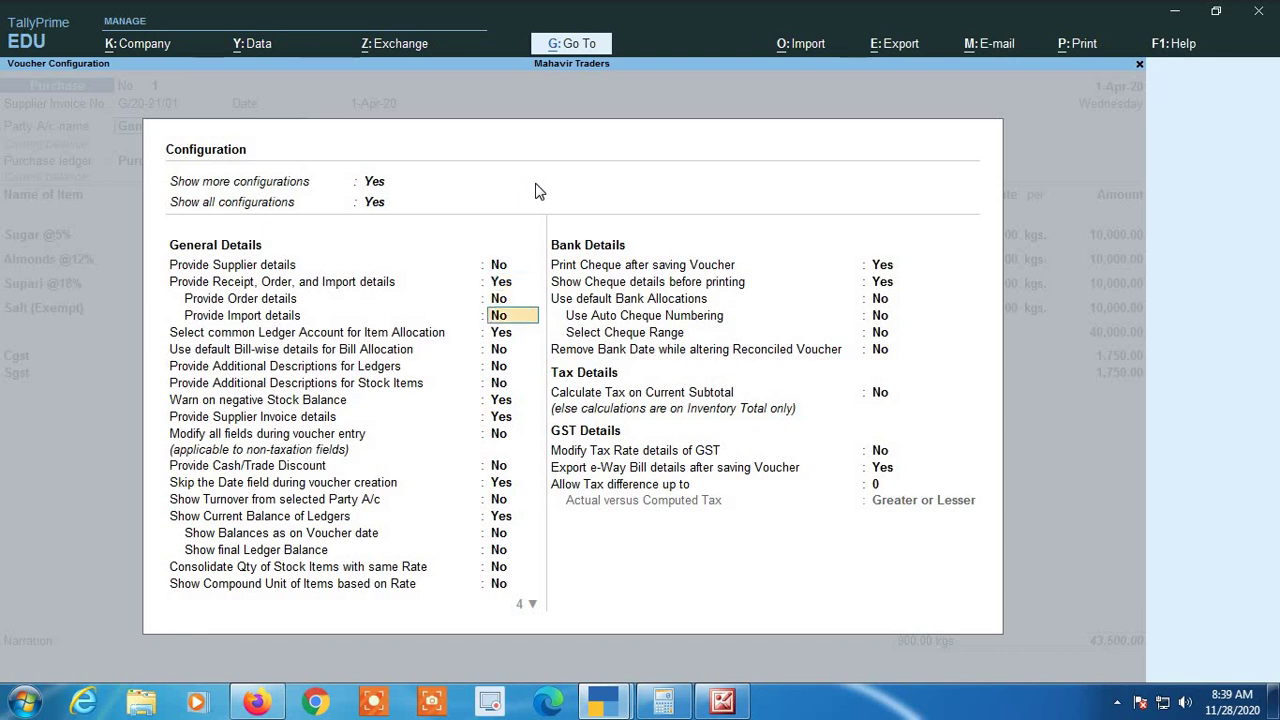
pyautogui.press('Down')
pyautogui.press('Down')
pyautogui.press('Down')
pyautogui.press('Down')
pyautogui.press('Down')
pyautogui.press('Down')
pyautogui.press('Down')
pyautogui.press('Down')
pyautogui.press('Down')
pyautogui.press('Down')
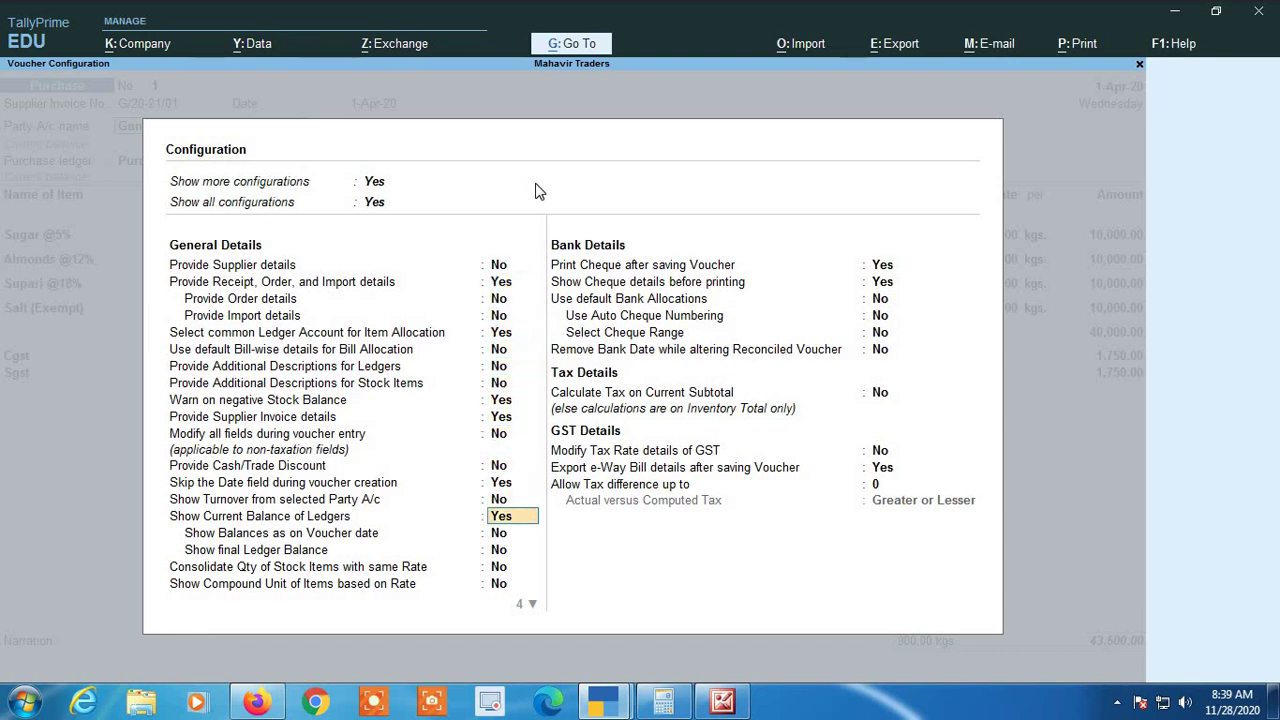
pyautogui.press('Down')
pyautogui.press('Down')
pyautogui.press('Down')
pyautogui.press('Down')
pyautogui.press('Down')
pyautogui.press('Down')
pyautogui.press('Down')
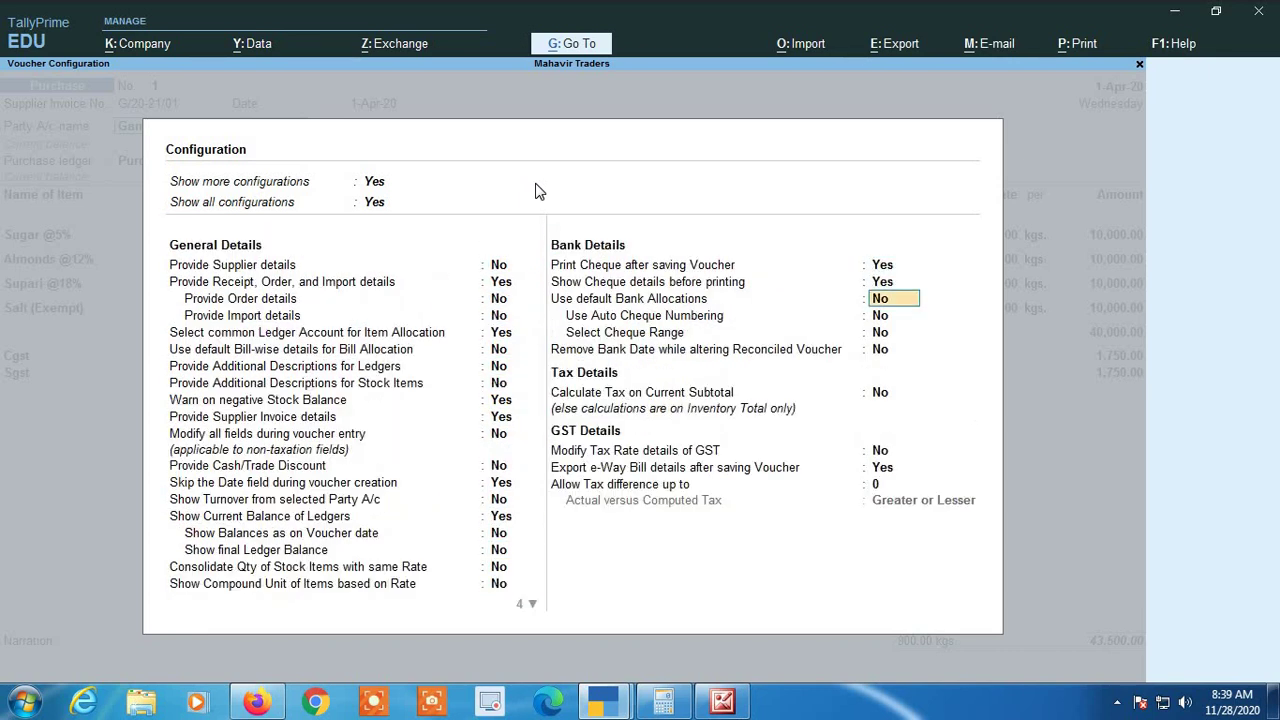
pyautogui.press('Down')
pyautogui.press('Down')
pyautogui.press('Down')
pyautogui.press('Down')
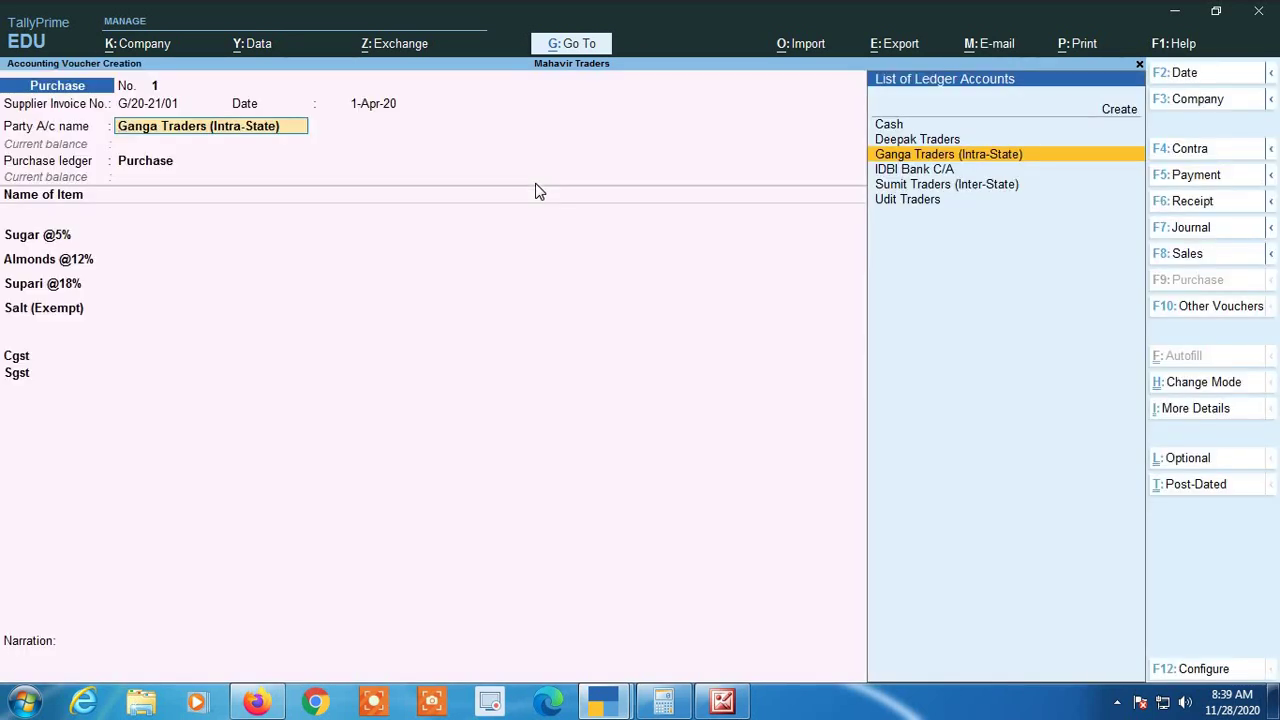
# Reconfirm Ganga Traders as the party and pass through the blank receipt details and purchase ledger to the first stock item
pyautogui.press('Return')
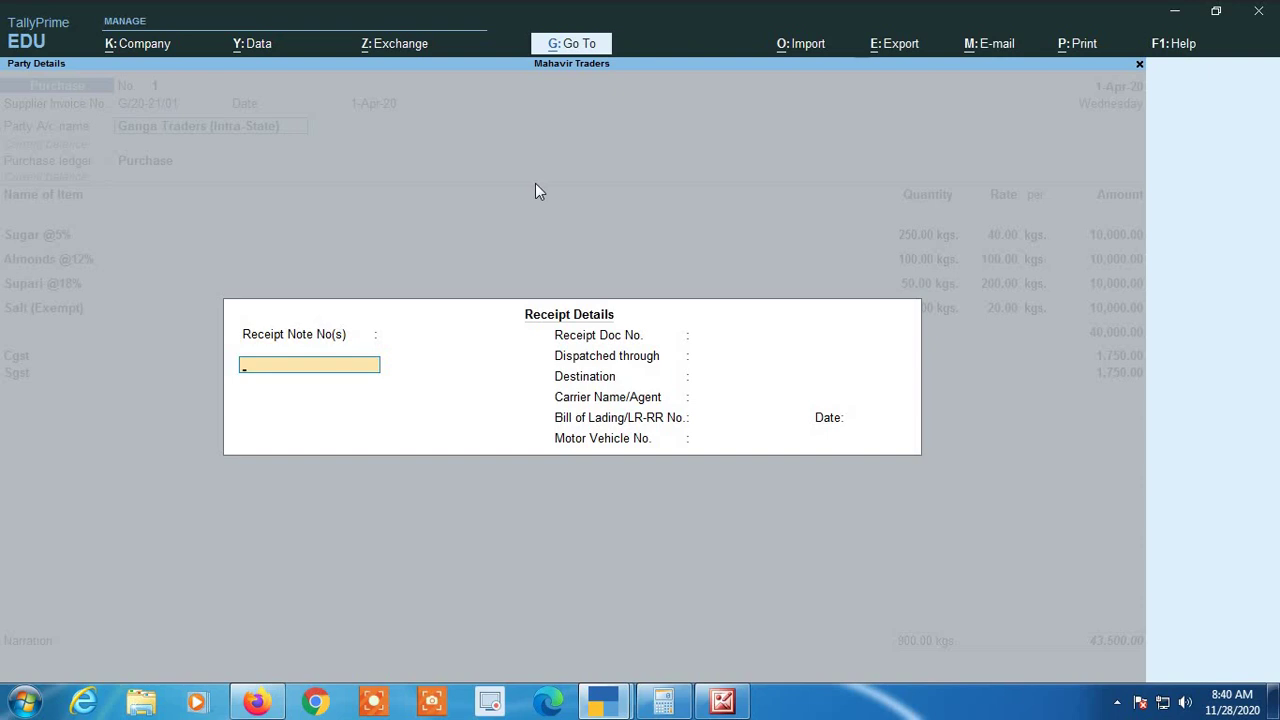
pyautogui.press('Return')
pyautogui.press('Return')
pyautogui.press('Return')
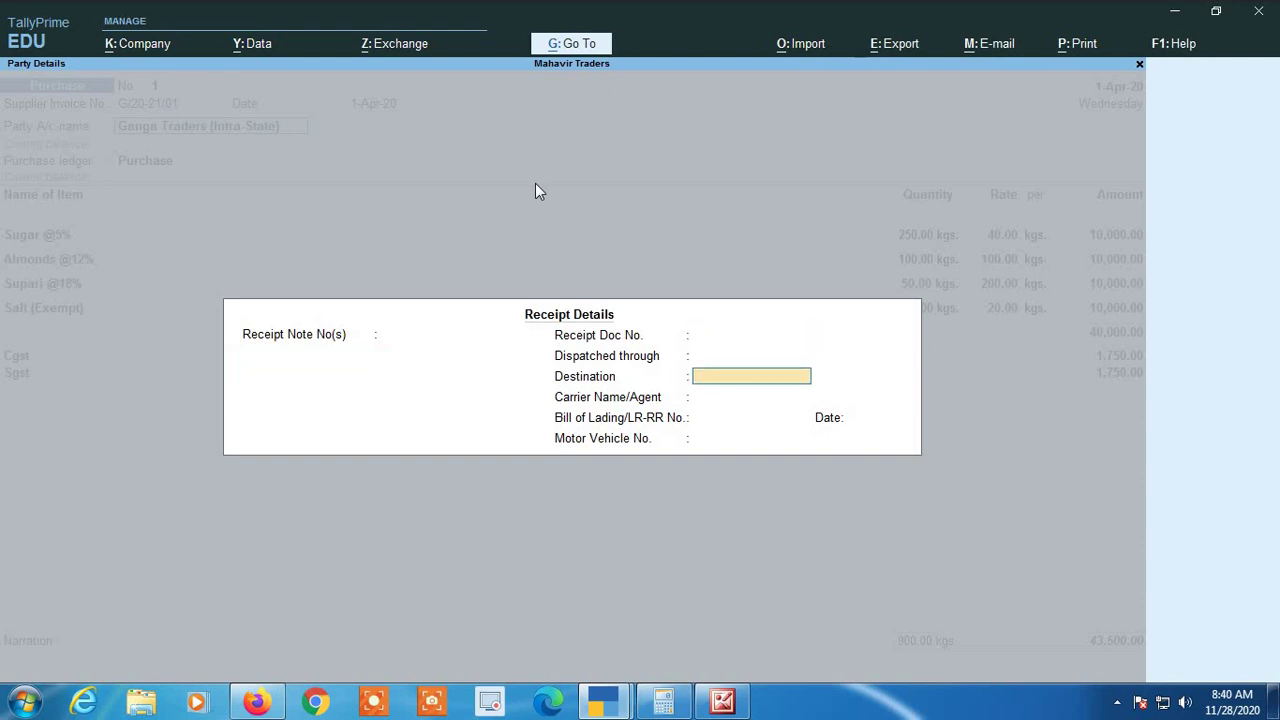
pyautogui.press('Return')
pyautogui.press('Return')
pyautogui.press('Return')
pyautogui.press('Return')
pyautogui.press('Return')
pyautogui.press('Return')
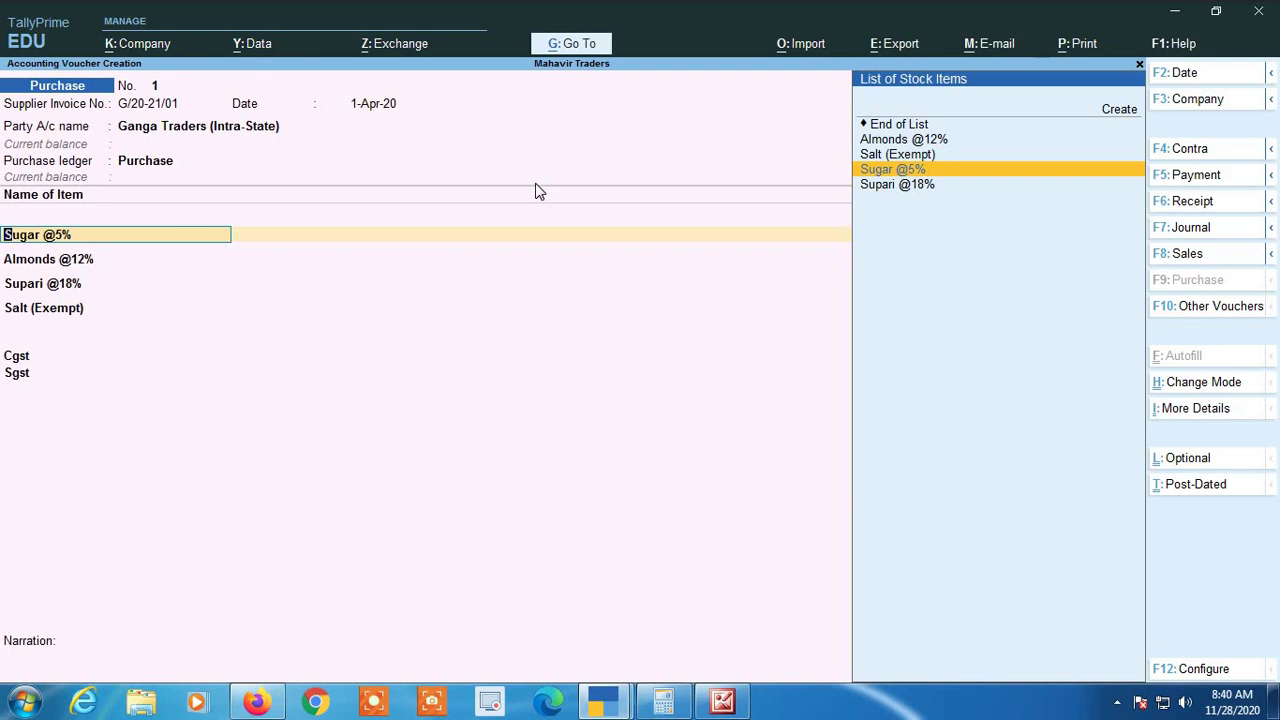
# Set Provide Supplier details to Yes in the voucher configuration, accept it, and go back to the supplier invoice date
pyautogui.click(1192, 671)
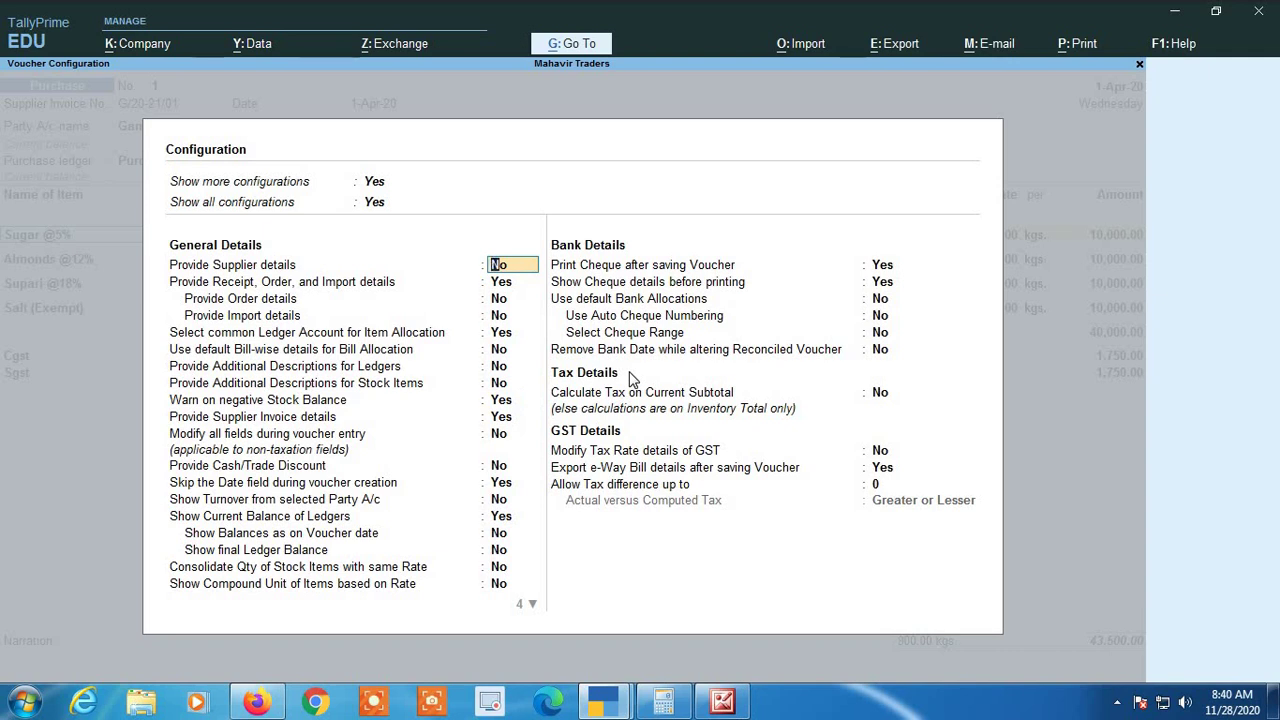
pyautogui.write('y')
pyautogui.press('Return')
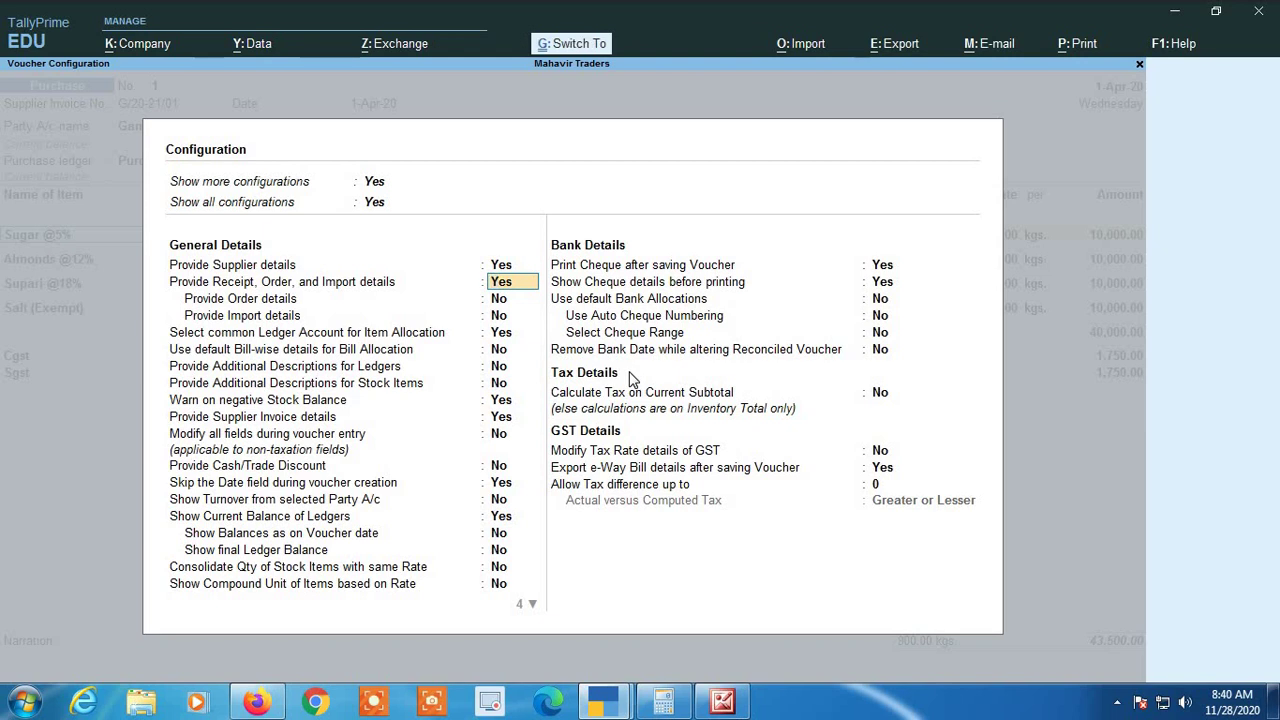
pyautogui.hotkey('ctrl', 'a')
pyautogui.press('BackSpace')
pyautogui.press('BackSpace')
pyautogui.press('BackSpace')
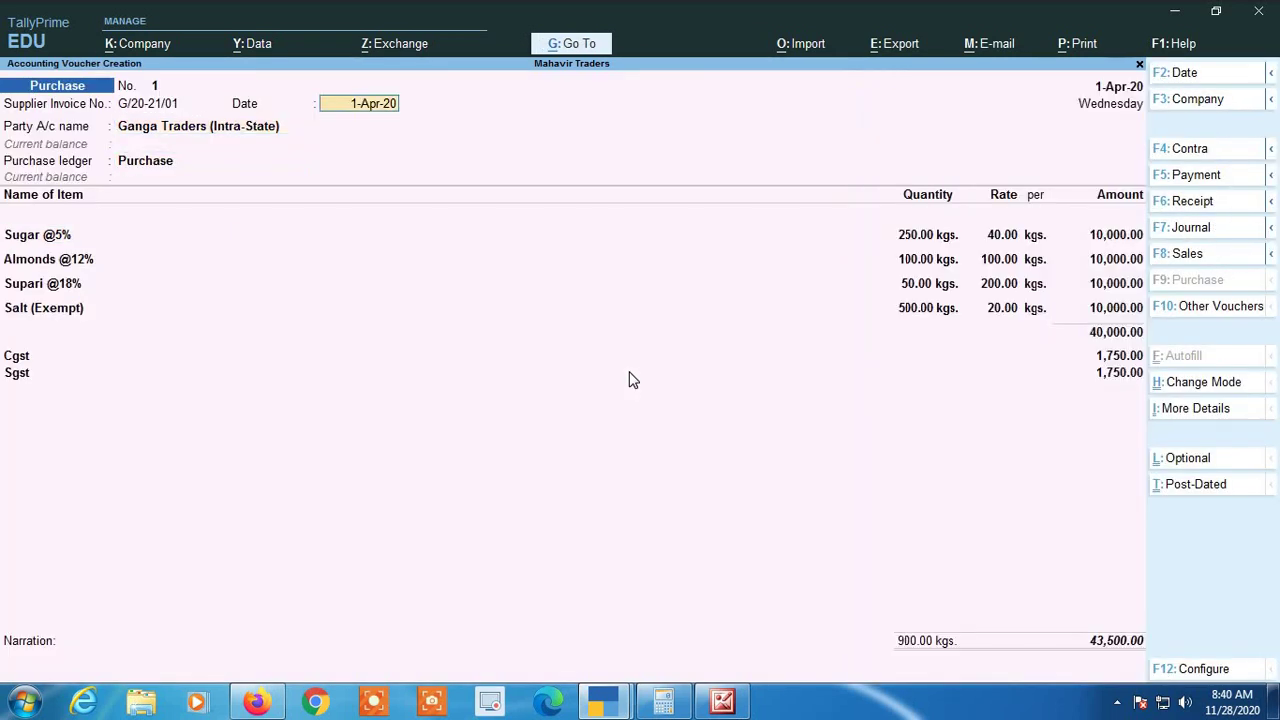
# Keep the supplier invoice date and Ganga Traders as the party, and pass through the blank Receipt Details to its Party Details
pyautogui.press('Return')
pyautogui.press('Return')
pyautogui.press('Return')
pyautogui.press('Return')
pyautogui.press('Return')
pyautogui.press('Return')
pyautogui.press('Return')
pyautogui.press('Return')
pyautogui.press('Return')
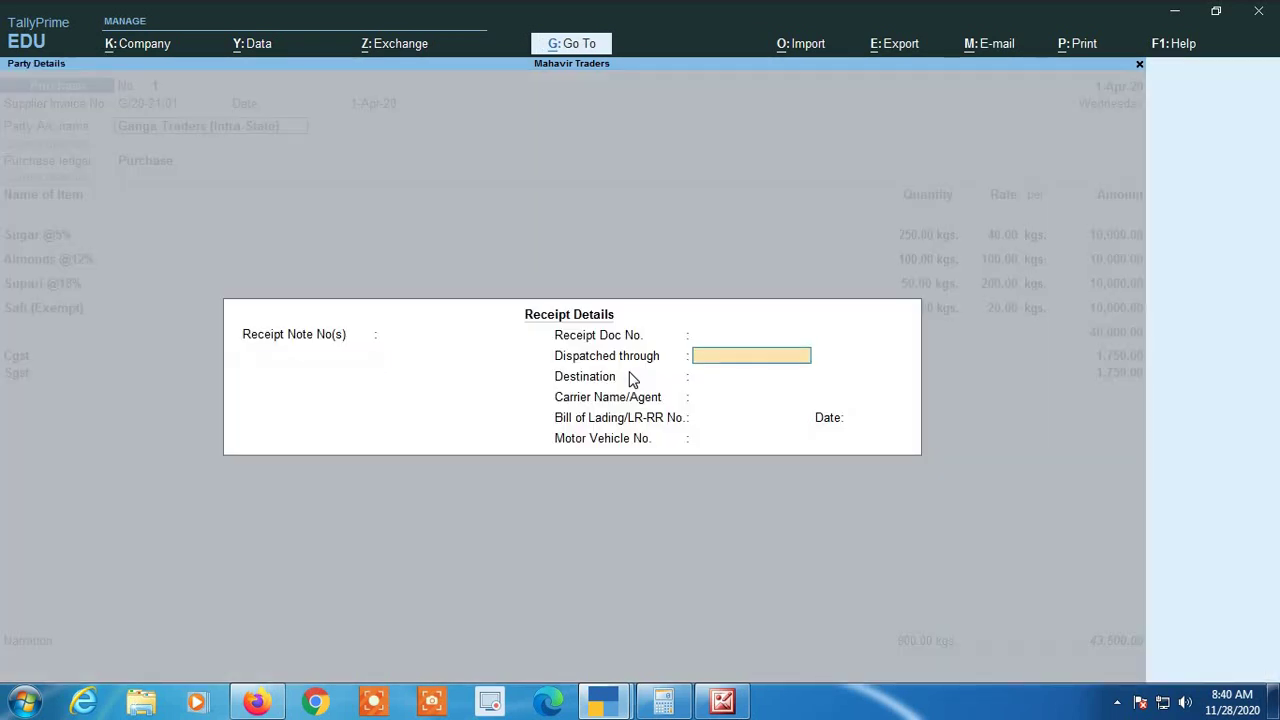
pyautogui.press('Return')
pyautogui.press('Return')
pyautogui.press('Return')
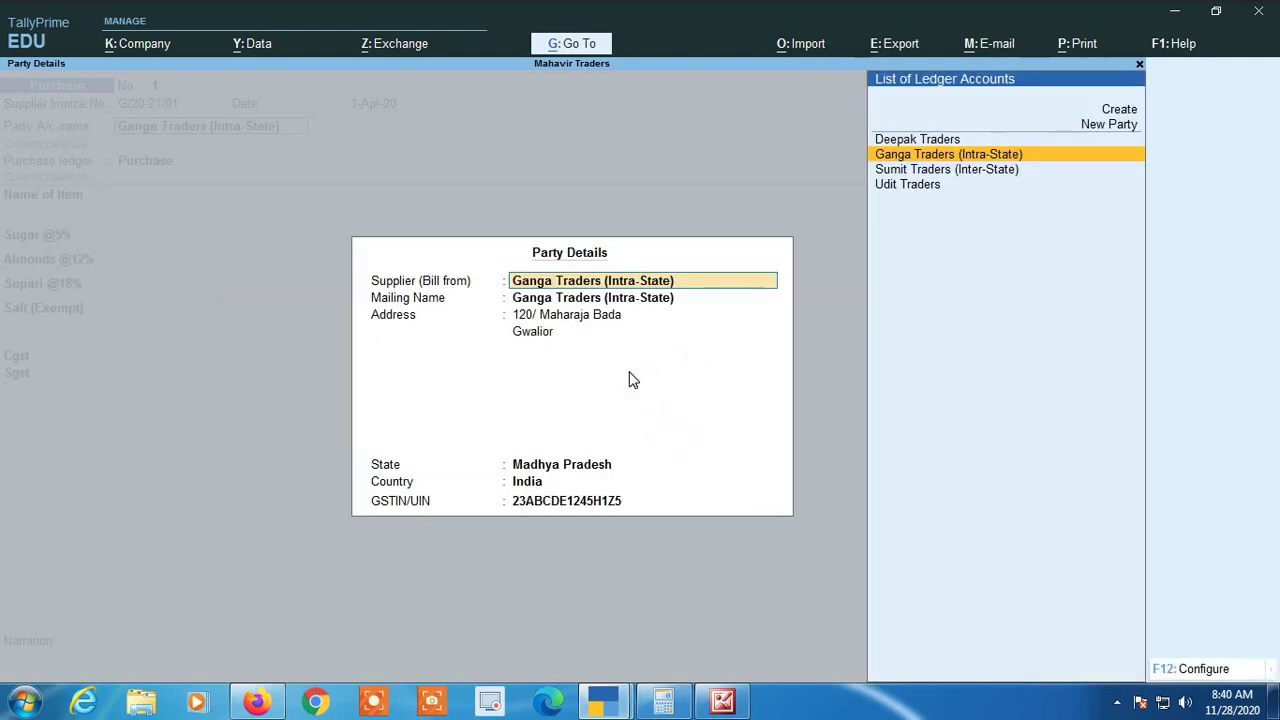
# Accept the Party Details of Ganga Traders with Madhya Pradesh as the state and continue to the purchase ledger
pyautogui.press('Return')
pyautogui.press('Return')
pyautogui.press('Return')
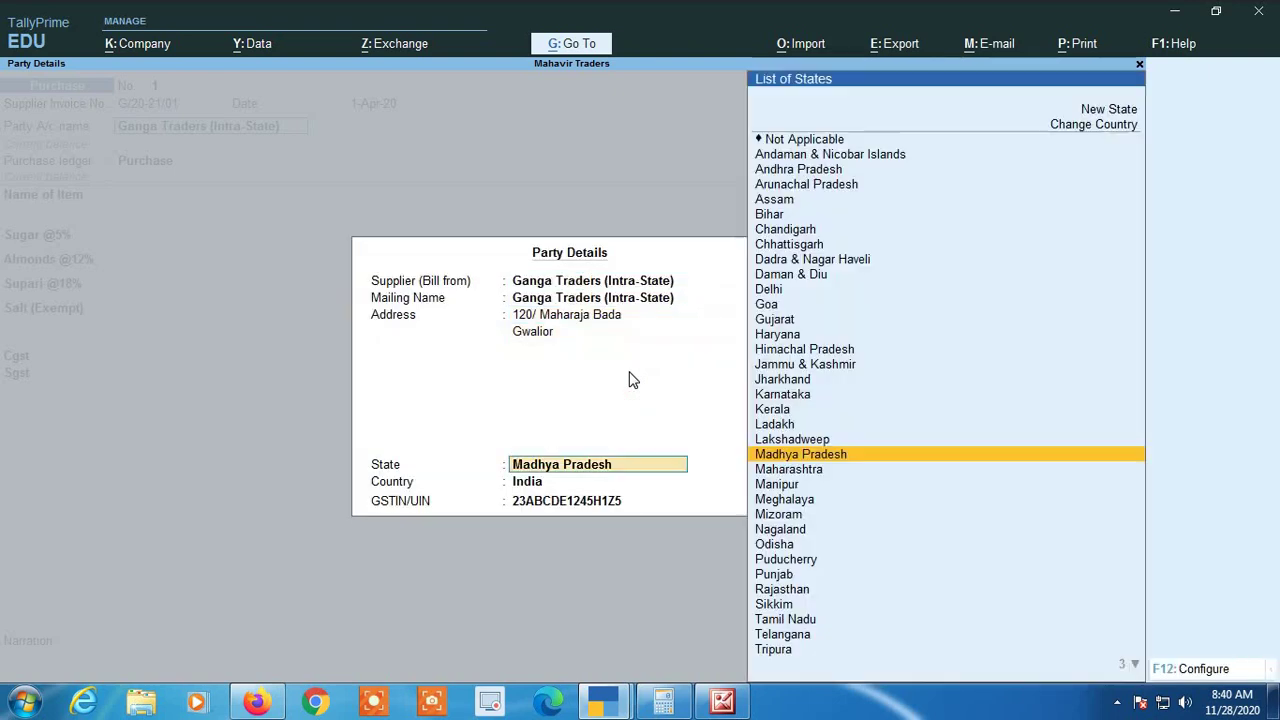
pyautogui.press('Return')
pyautogui.press('Return')
pyautogui.press('Return')
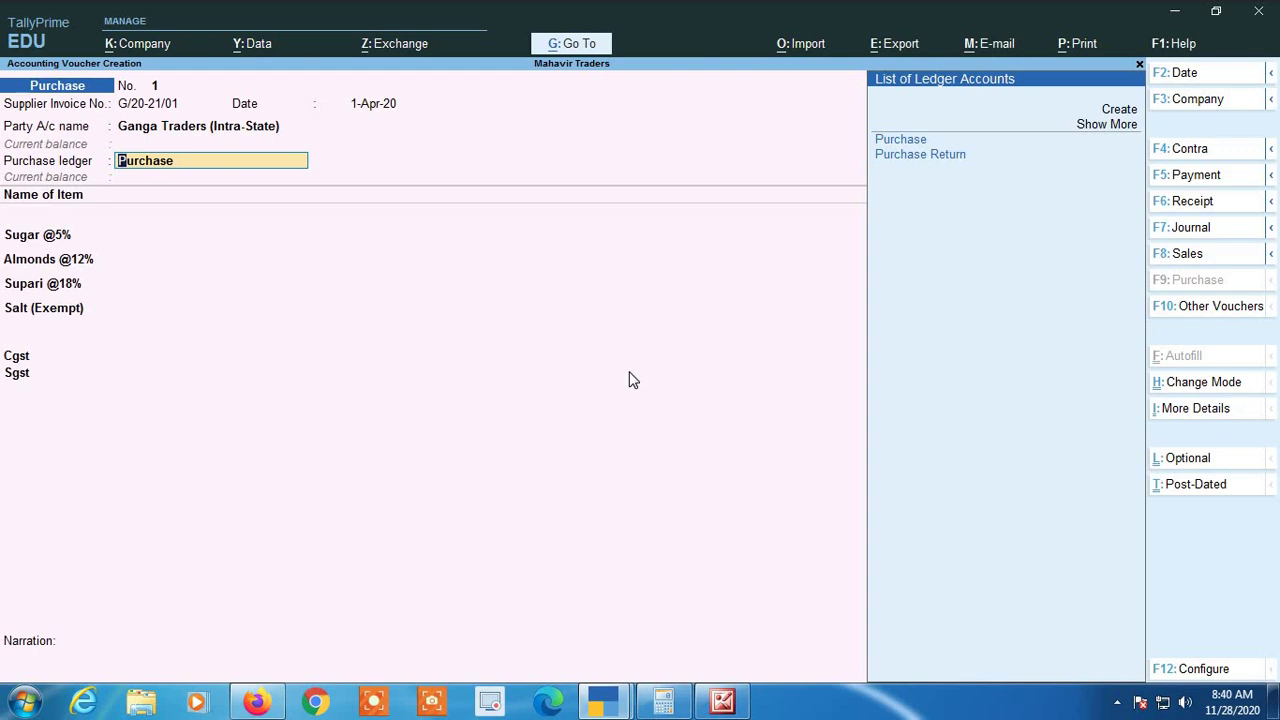
# Keep the Purchase ledger and pass through the four stock items and the Cgst and Sgst lines to the voucher total
pyautogui.press('Return')
pyautogui.press('Return')
pyautogui.press('Return')
pyautogui.press('Return')
pyautogui.press('Return')
pyautogui.press('Return')
pyautogui.press('Return')
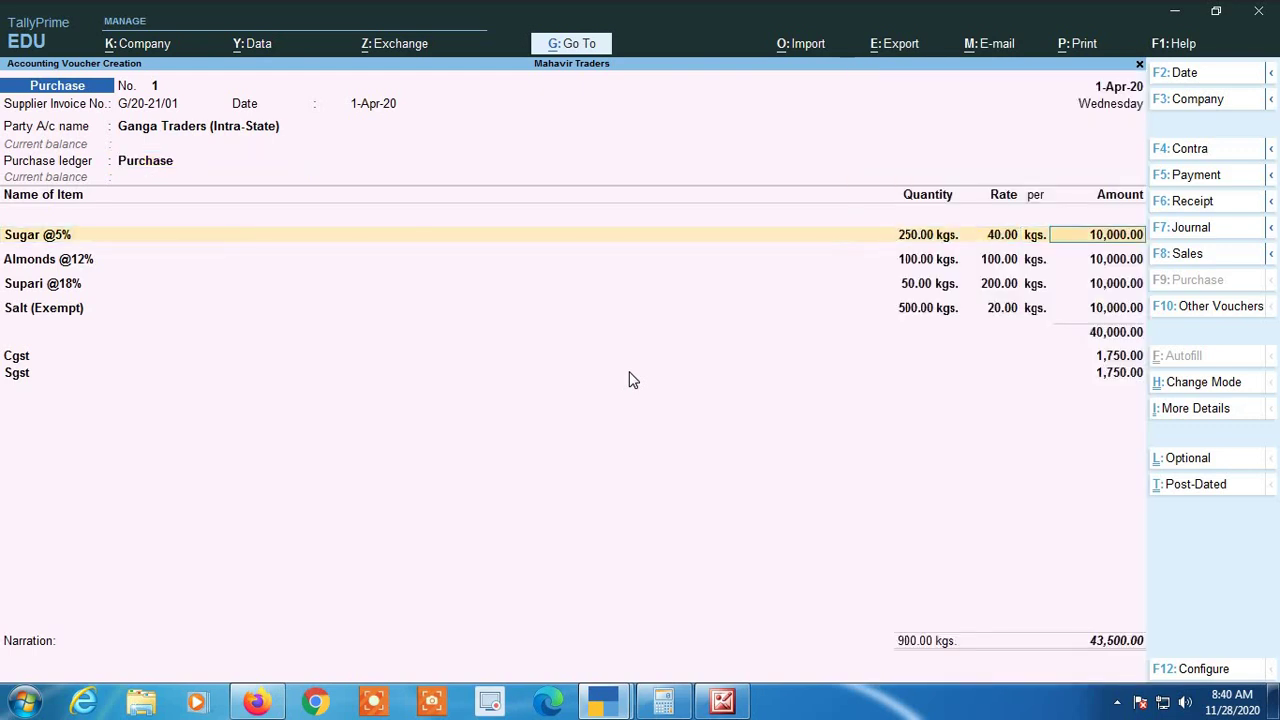
pyautogui.press('Return')
pyautogui.press('Return')
pyautogui.press('Return')
pyautogui.press('Return')
pyautogui.press('Return')
pyautogui.press('Return')
pyautogui.press('Return')
pyautogui.press('Return')
pyautogui.press('Return')
pyautogui.press('Return')
pyautogui.press('Return')
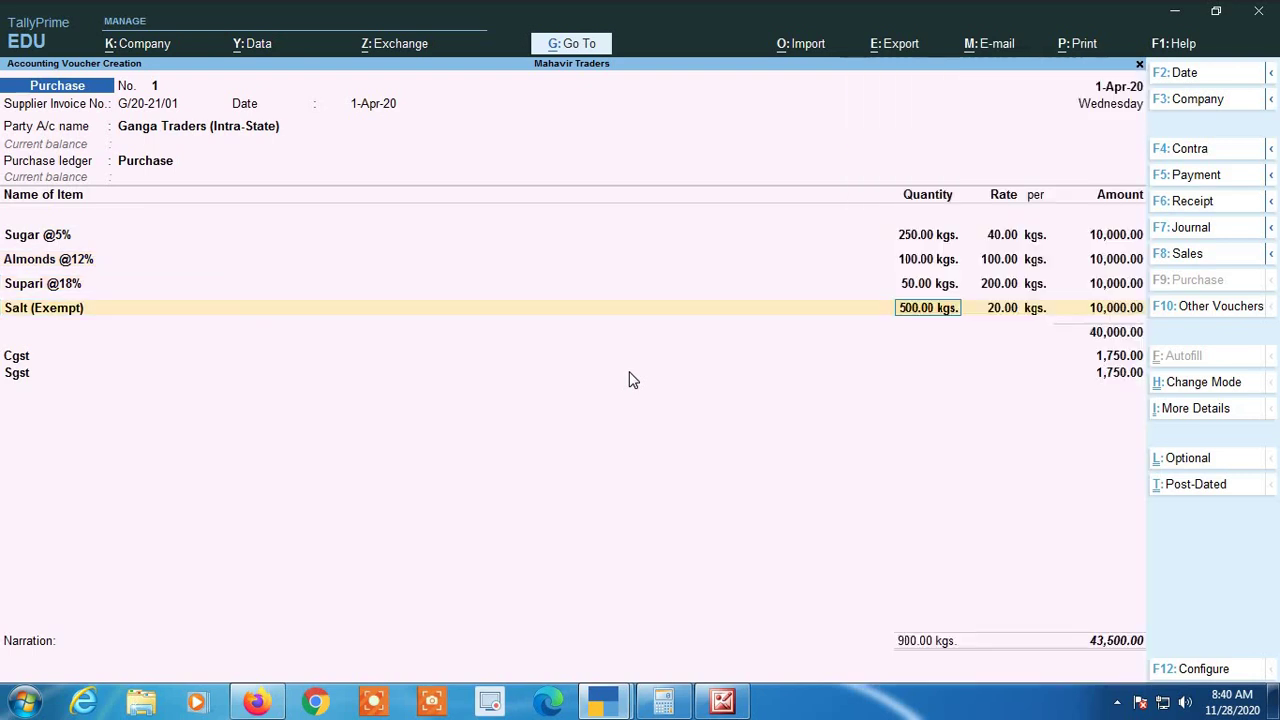
pyautogui.press('Return')
pyautogui.press('Return')
pyautogui.press('Return')
pyautogui.press('Return')
pyautogui.press('Return')
pyautogui.press('Return')
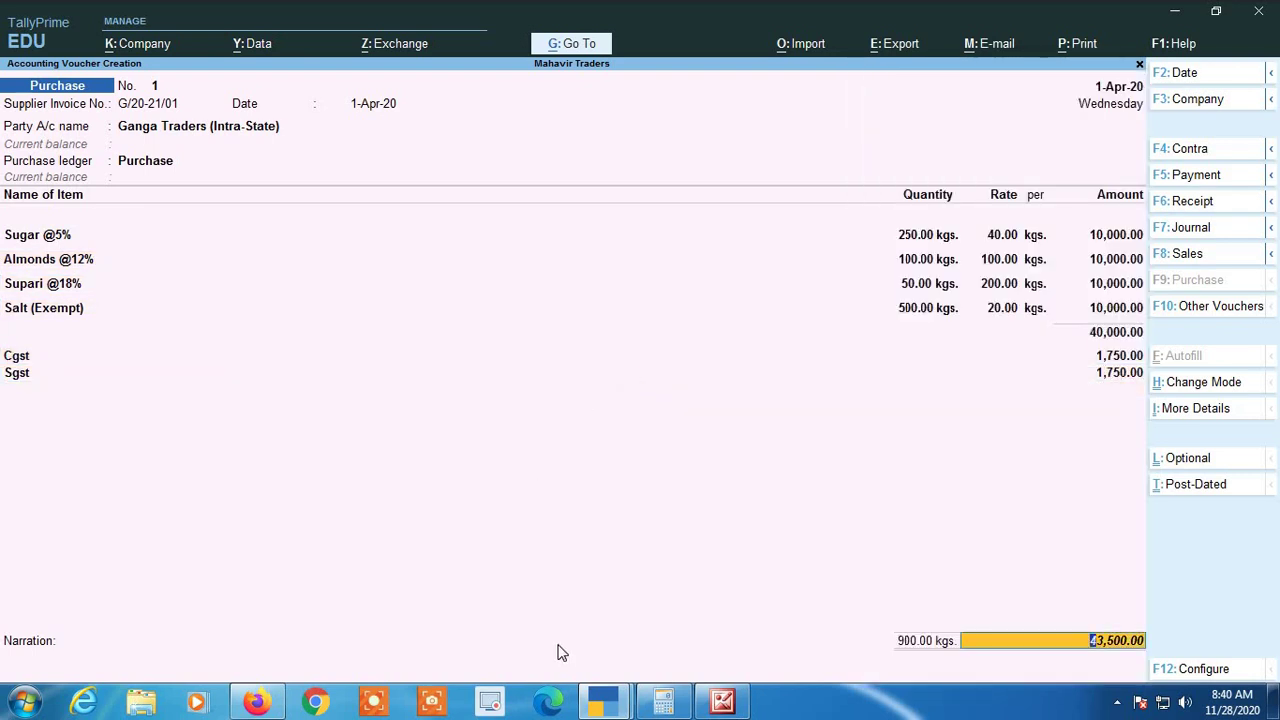
# Compare the voucher with the supplier's invoice in the other TallyPrime window, leave the narration blank, and save the purchase voucher
pyautogui.moveTo(599, 710)
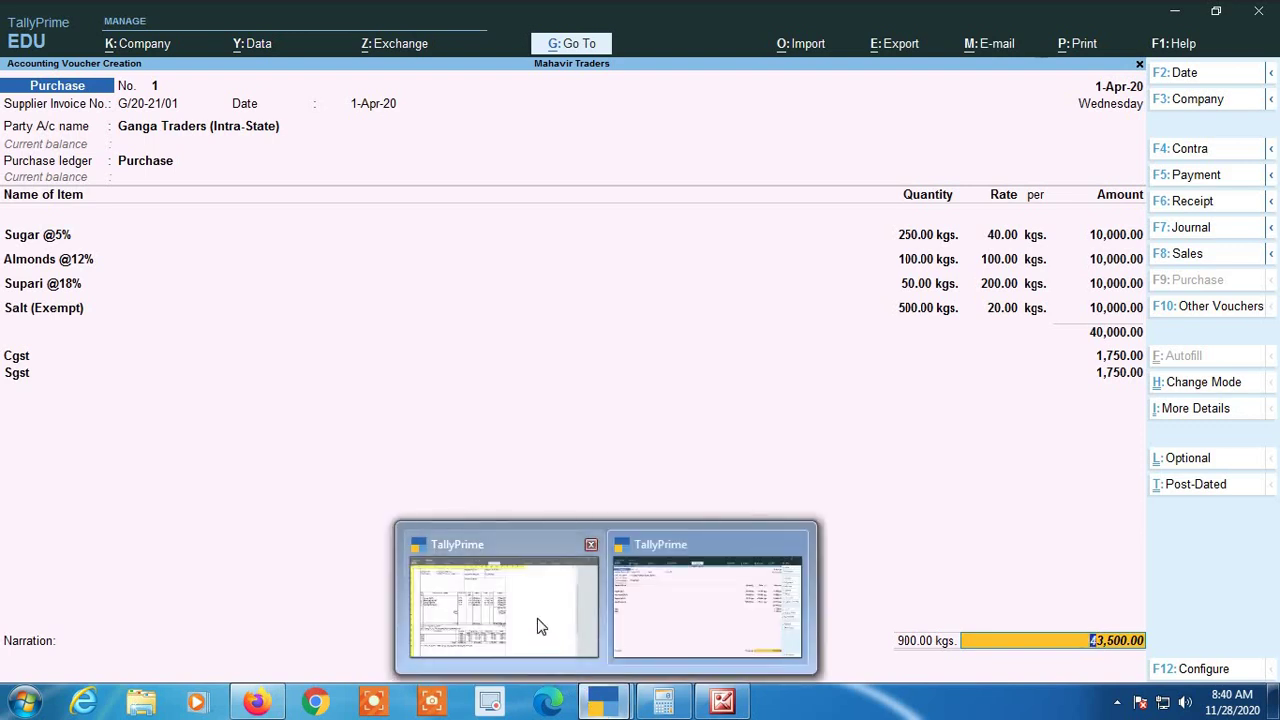
pyautogui.moveTo(540, 627)
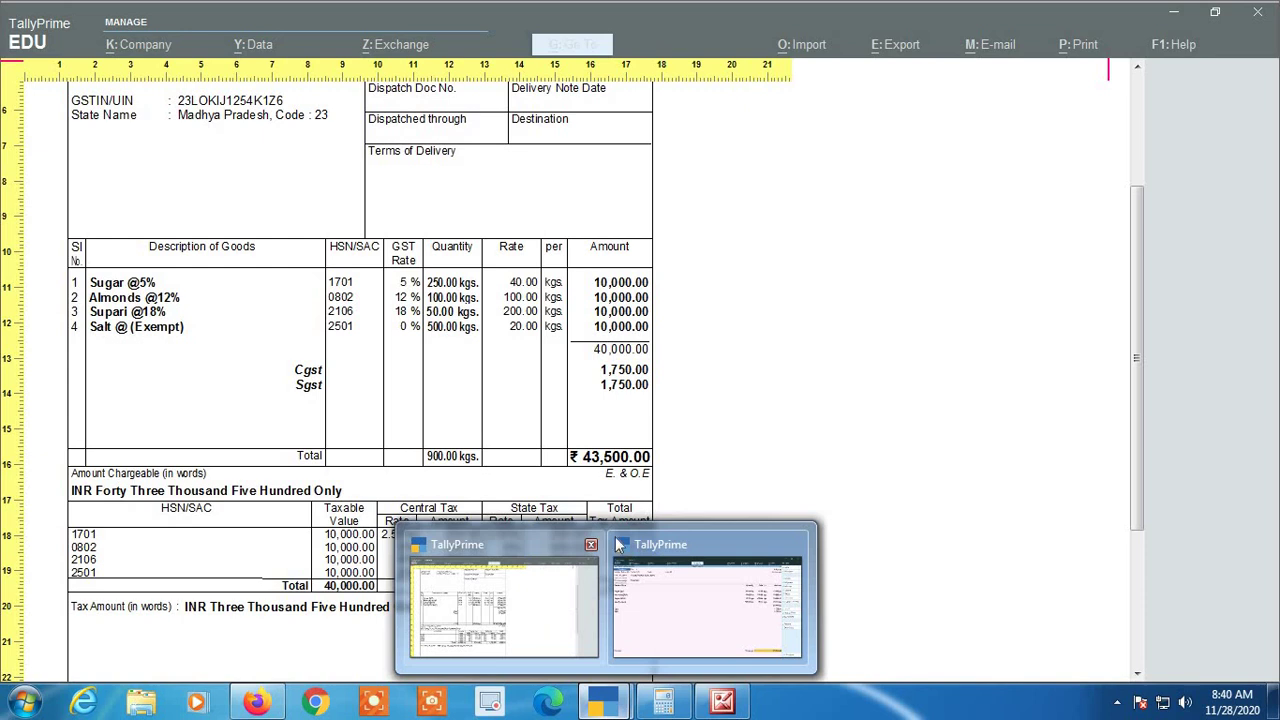
pyautogui.click(700, 600)
pyautogui.press('Return')
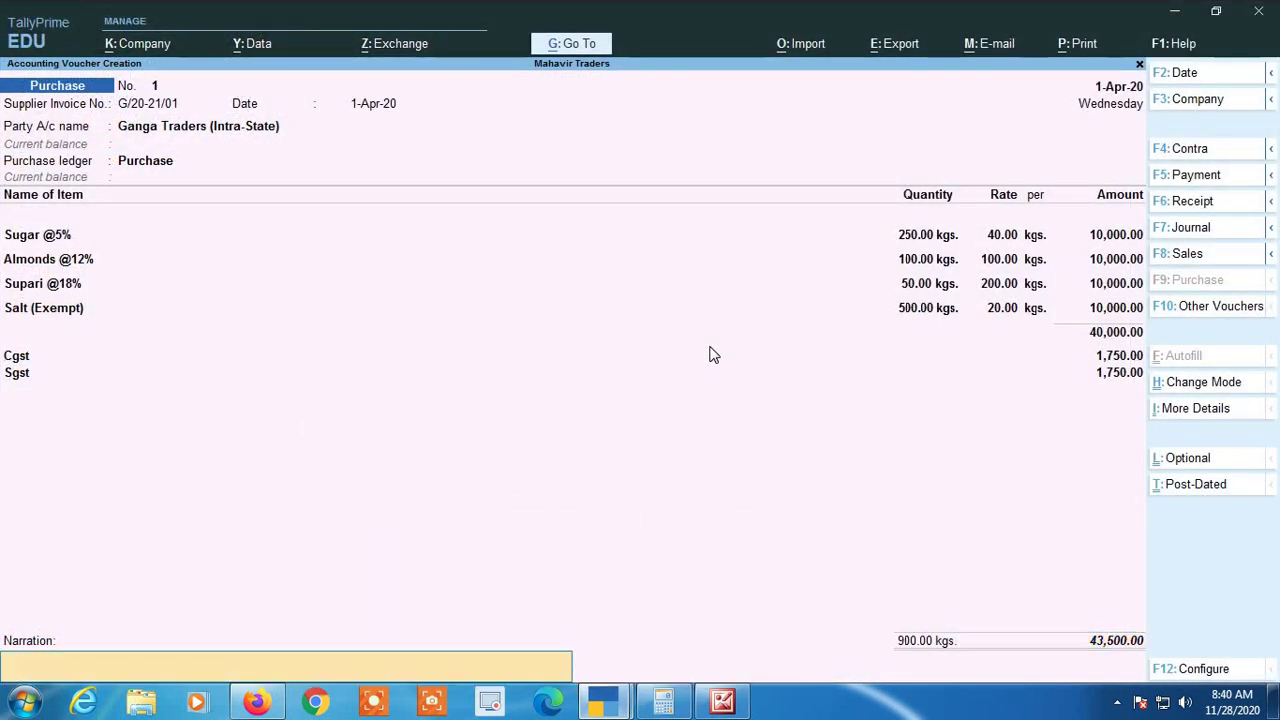
pyautogui.press('Return')
pyautogui.press('Return')
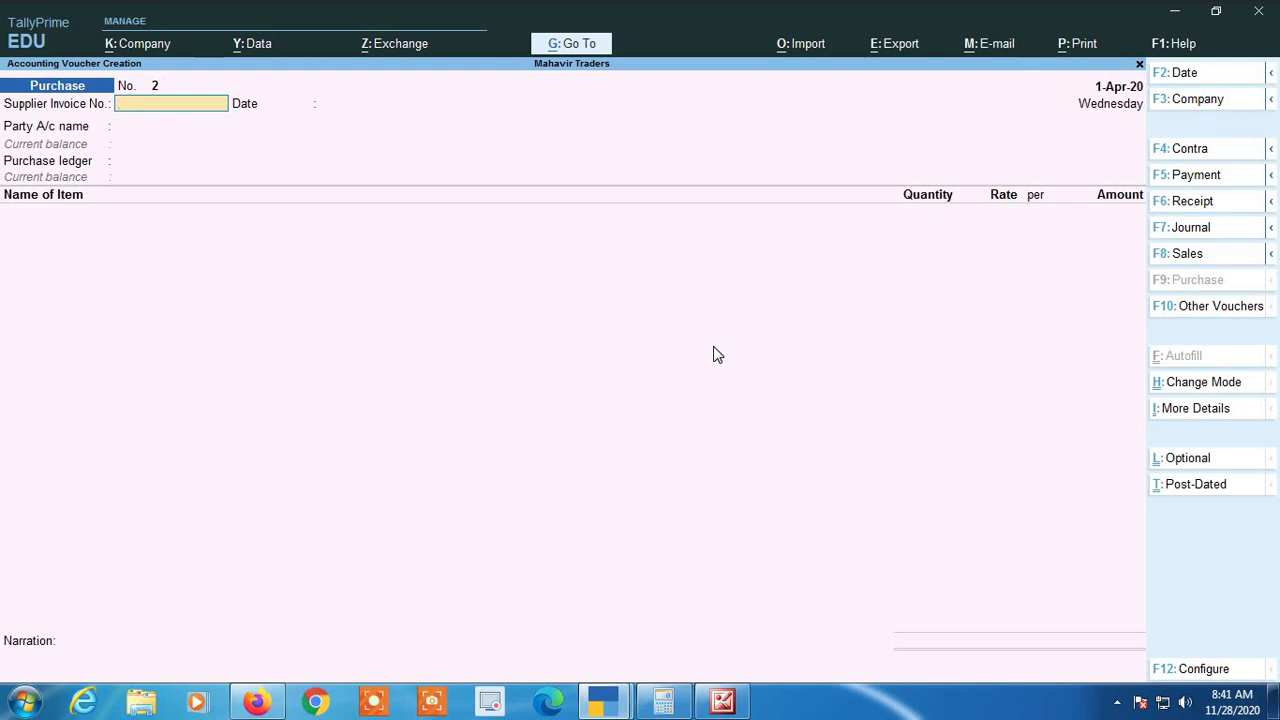
# Enter supplier invoice number 012 in the new purchase voucher and date both the voucher and the invoice 2-Apr-20
pyautogui.write('012')
pyautogui.press('F2')
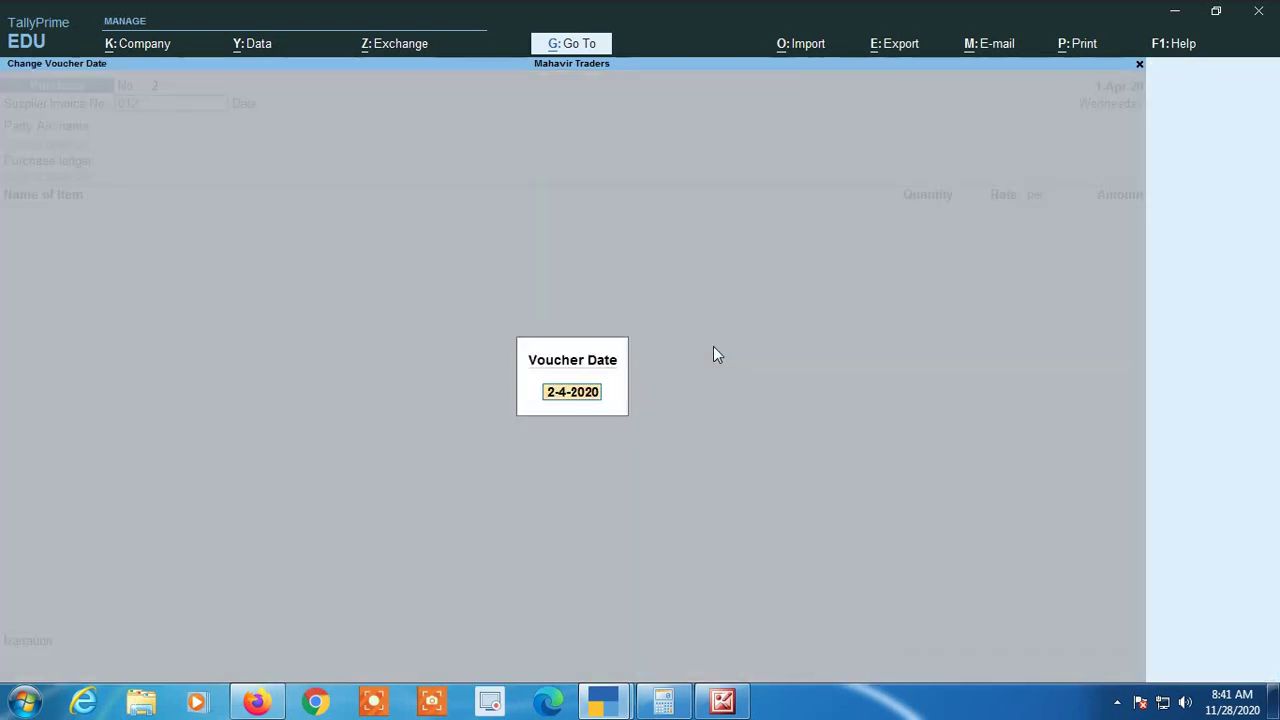
pyautogui.write('2')
pyautogui.press('Return')
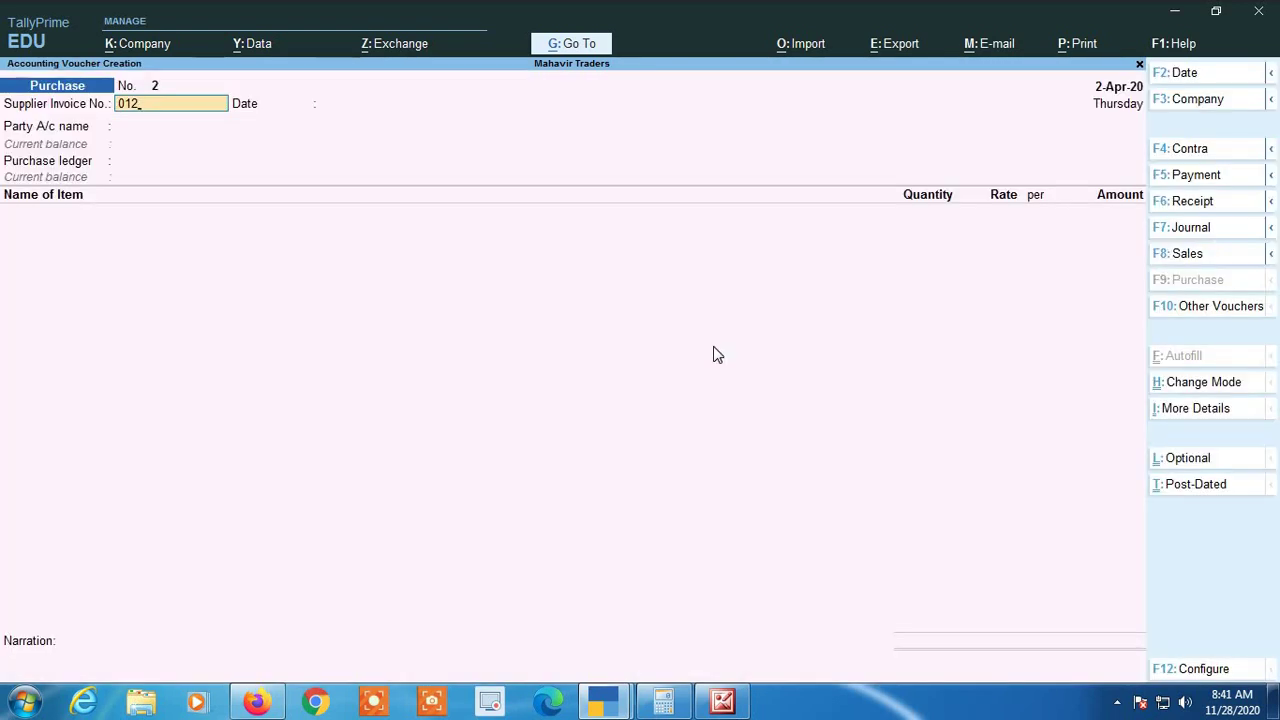
pyautogui.press('Return')
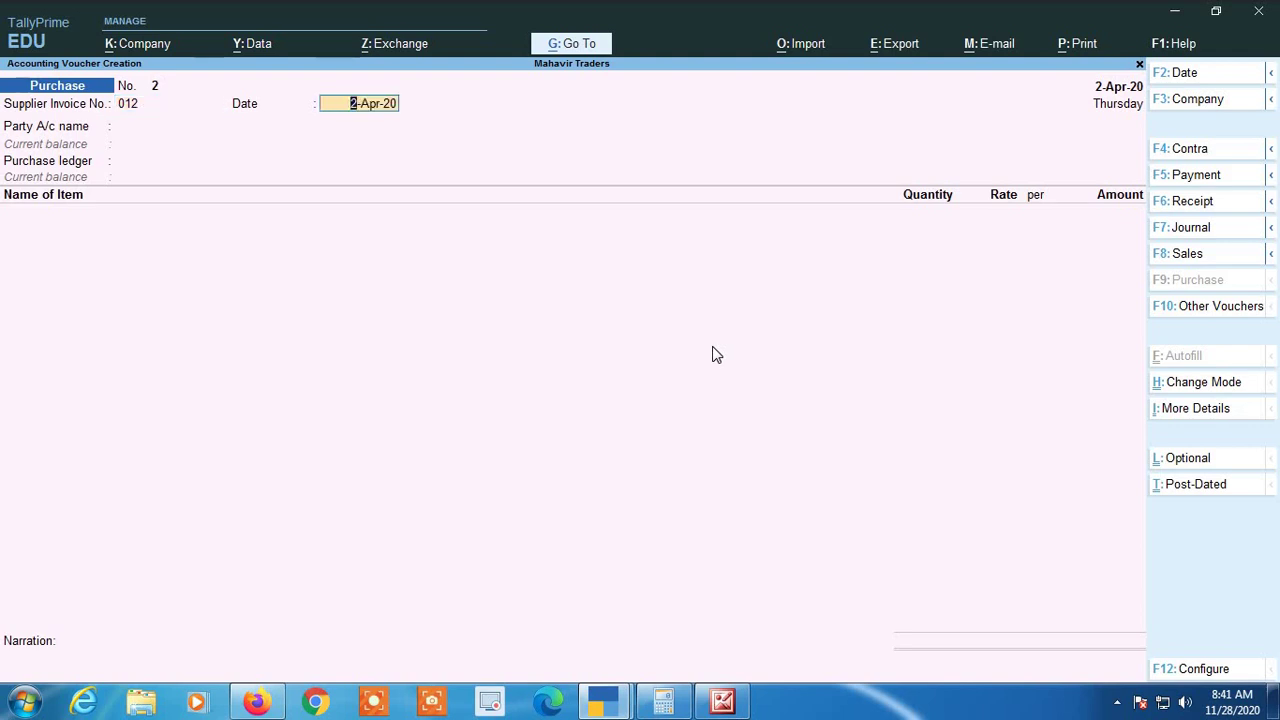
pyautogui.press('Return')
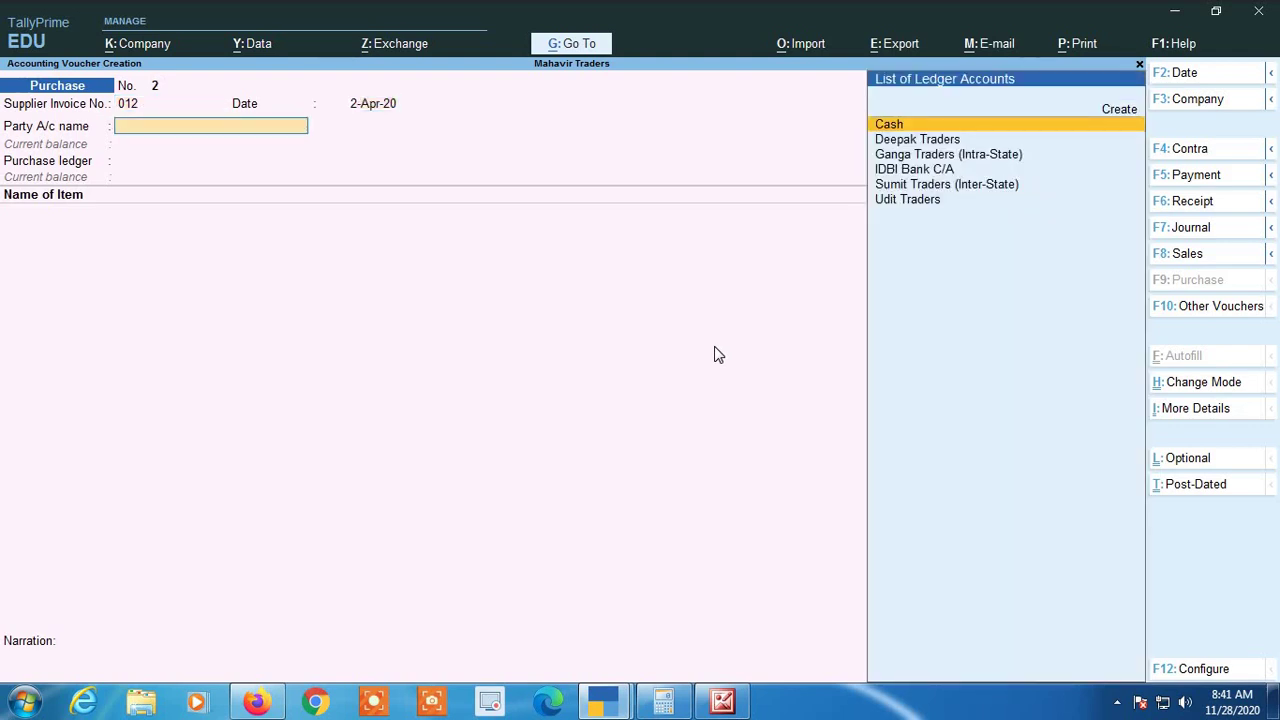
# Choose Sumit Traders (Inter-State) as the party account and leave its Receipt Details blank
pyautogui.press('Down')
pyautogui.press('Down')
pyautogui.press('Down')
pyautogui.press('Down')
pyautogui.press('Return')
pyautogui.press('Return')
pyautogui.press('Return')
pyautogui.press('Return')
pyautogui.press('Return')
pyautogui.press('Return')
pyautogui.press('Return')
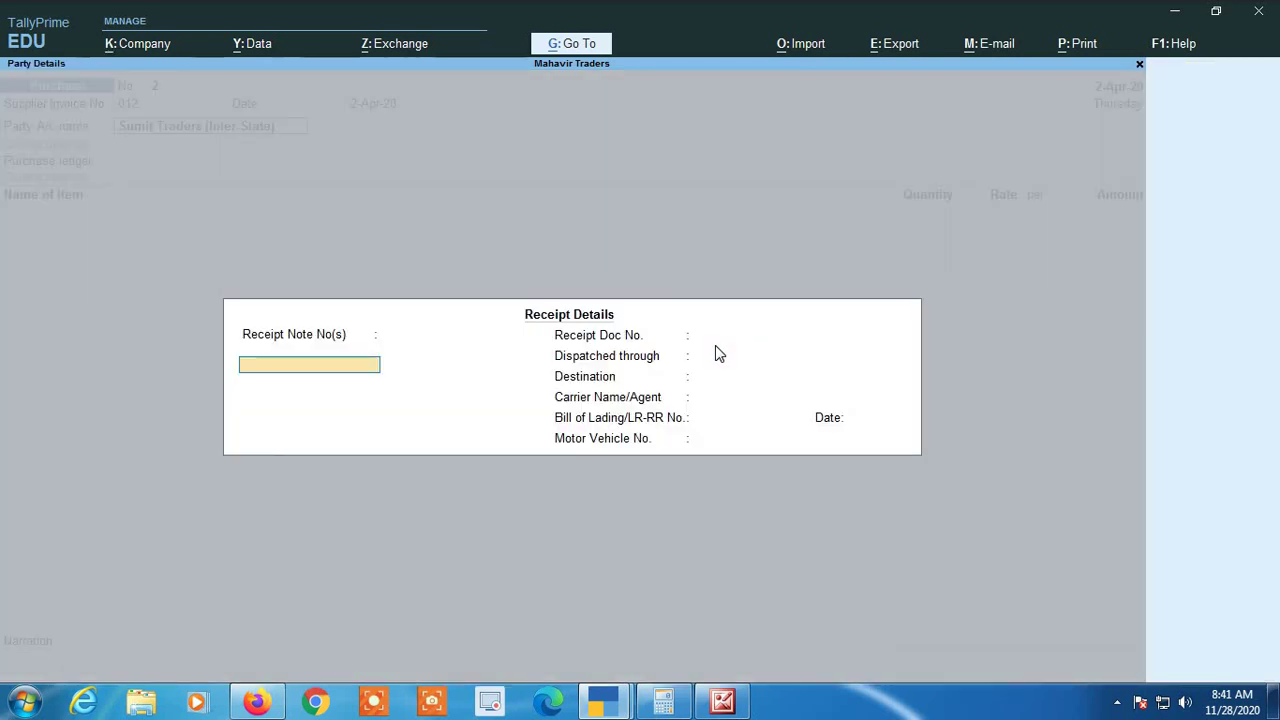
pyautogui.press('Return')
pyautogui.press('Return')
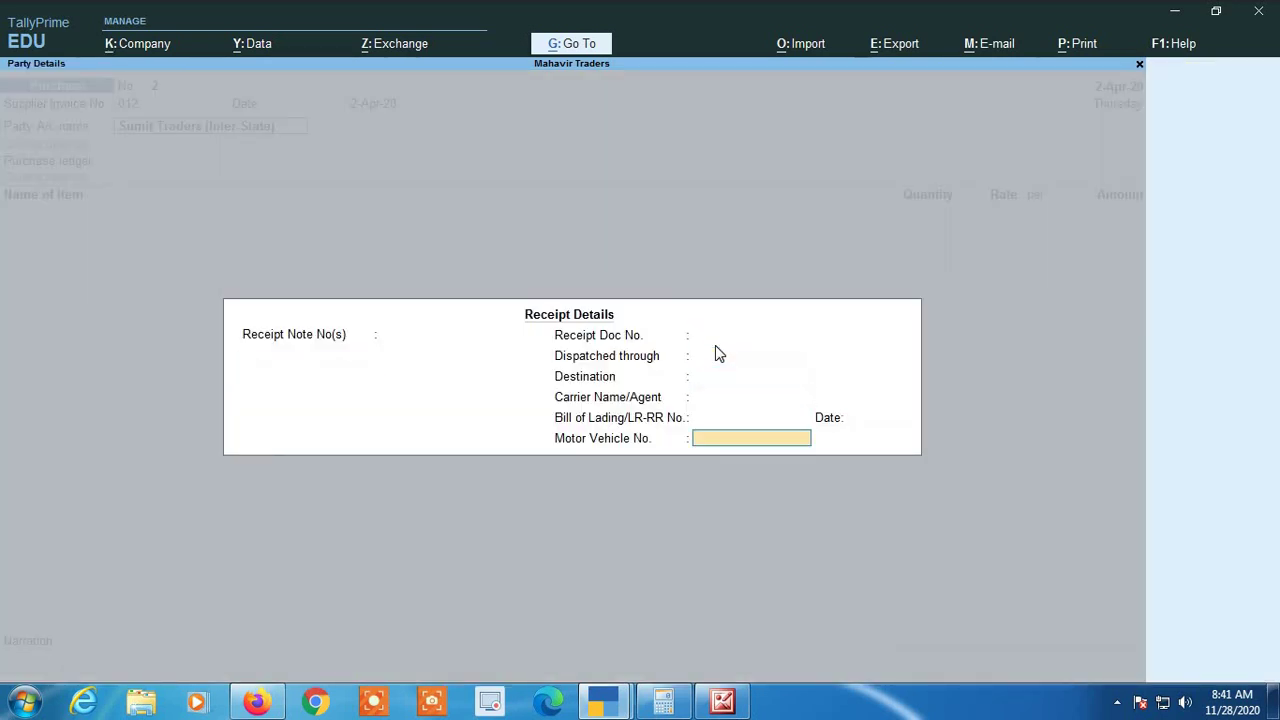
pyautogui.press('Return')
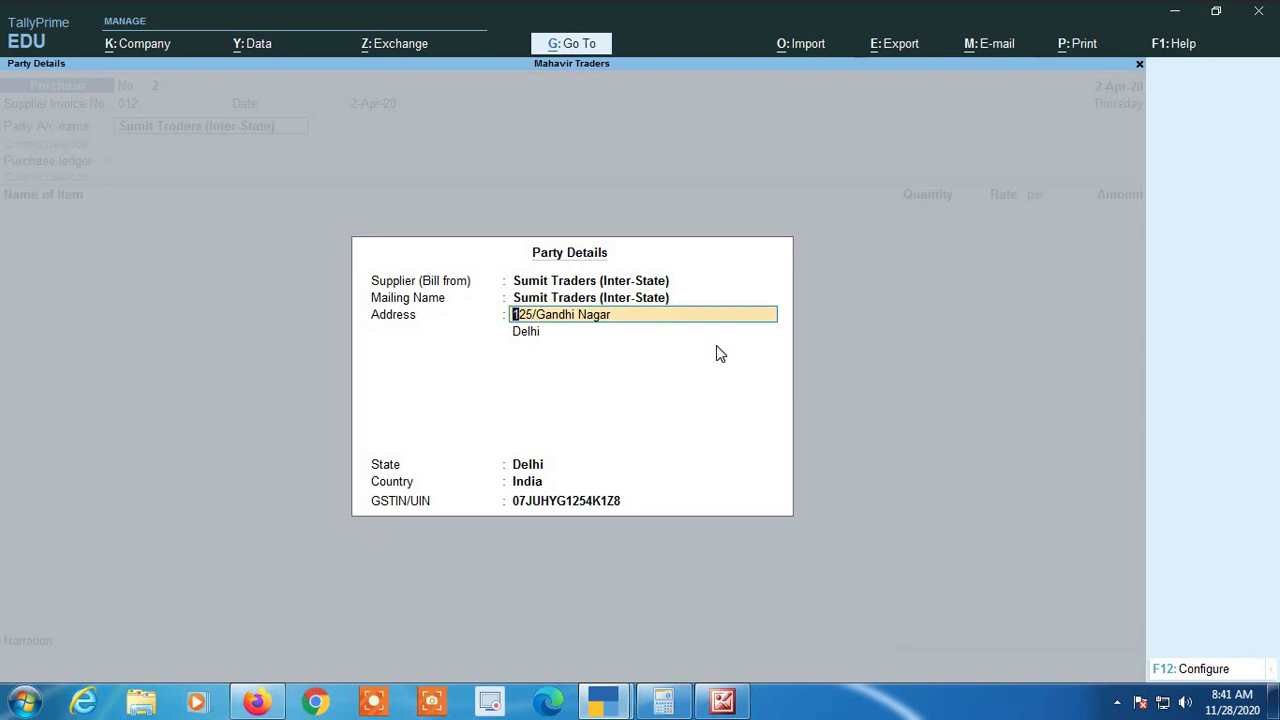
# Accept the Party Details of Sumit Traders with Delhi as the state, and choose Purchase as the purchase ledger
pyautogui.press('Return')
pyautogui.press('Return')
pyautogui.press('Return')
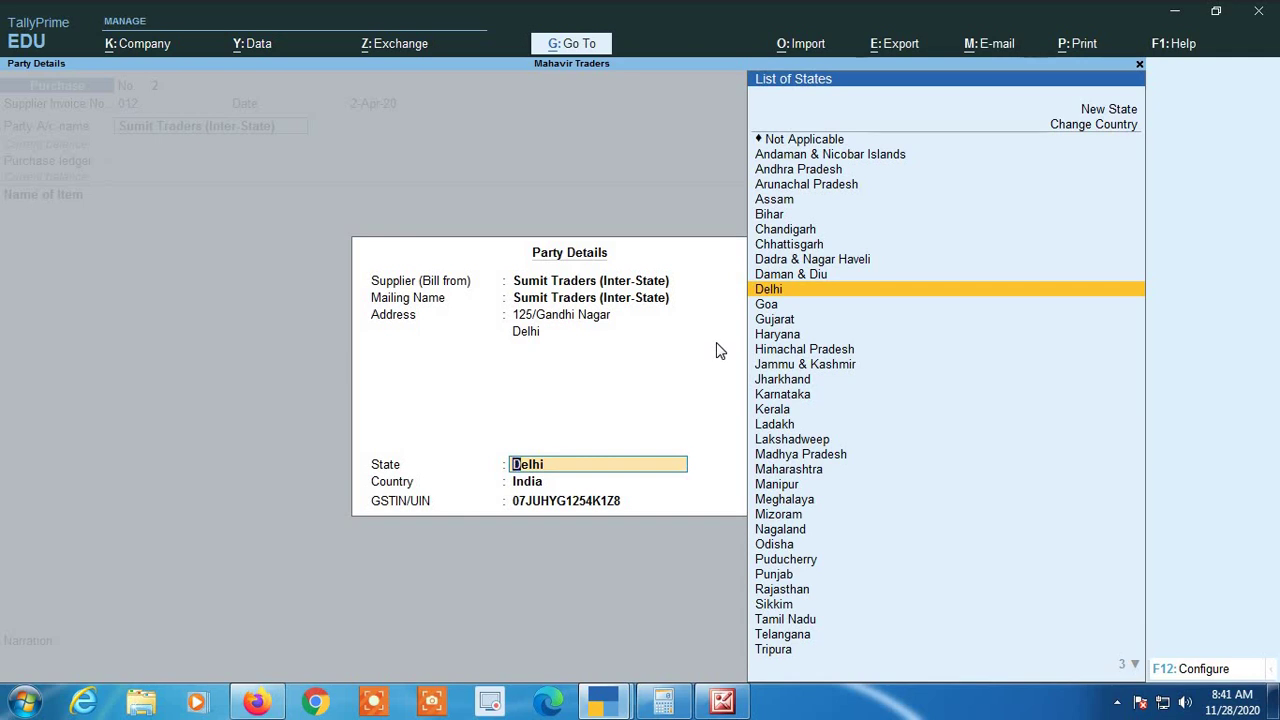
pyautogui.press('Return')
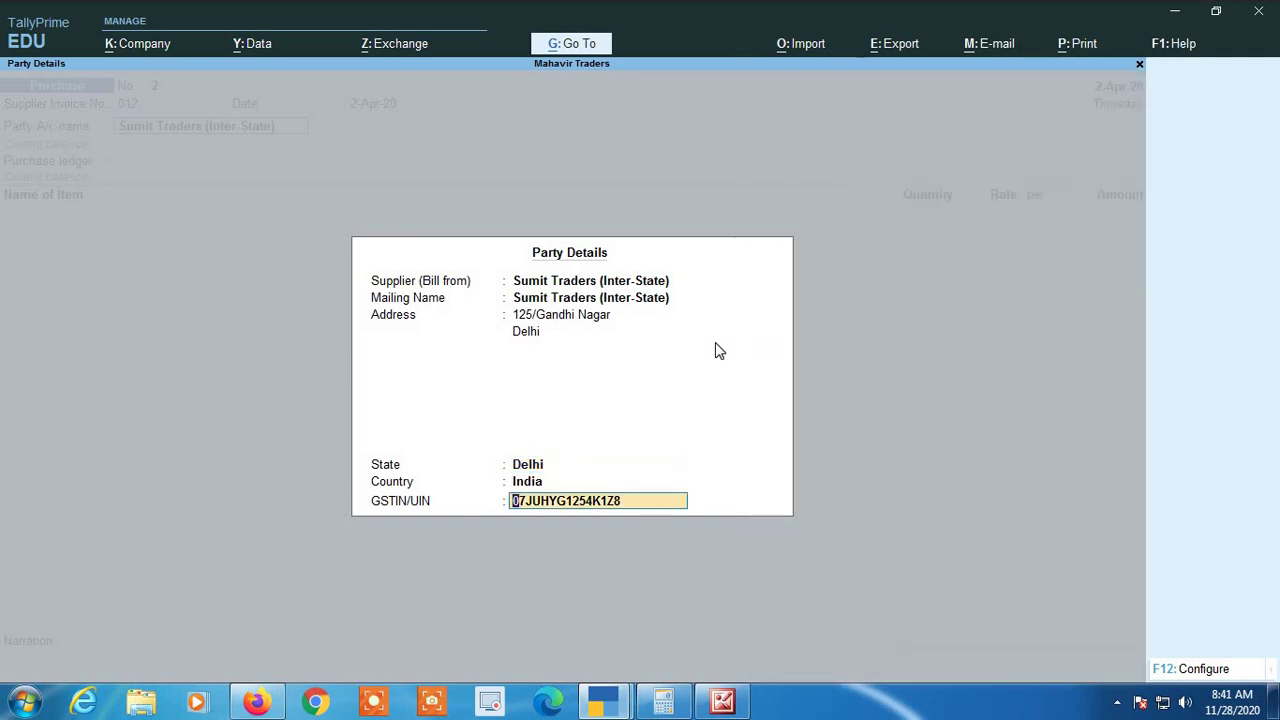
pyautogui.press('Return')
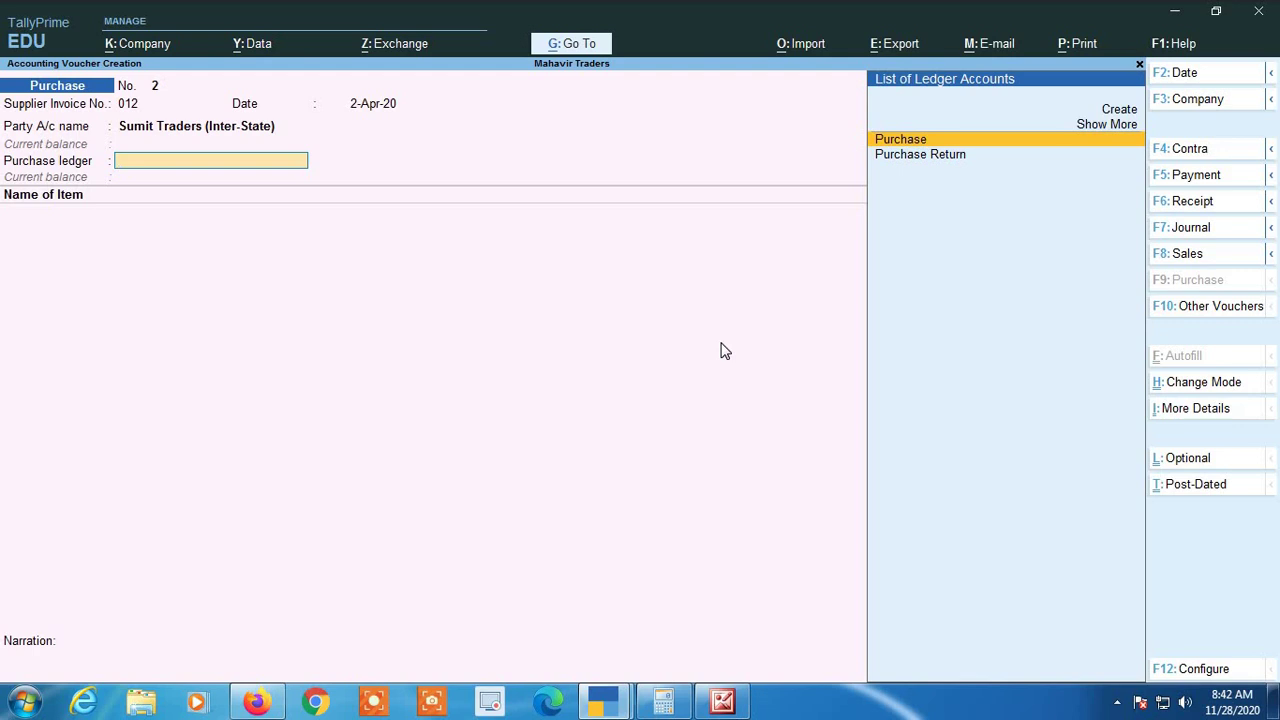
pyautogui.press('Return')
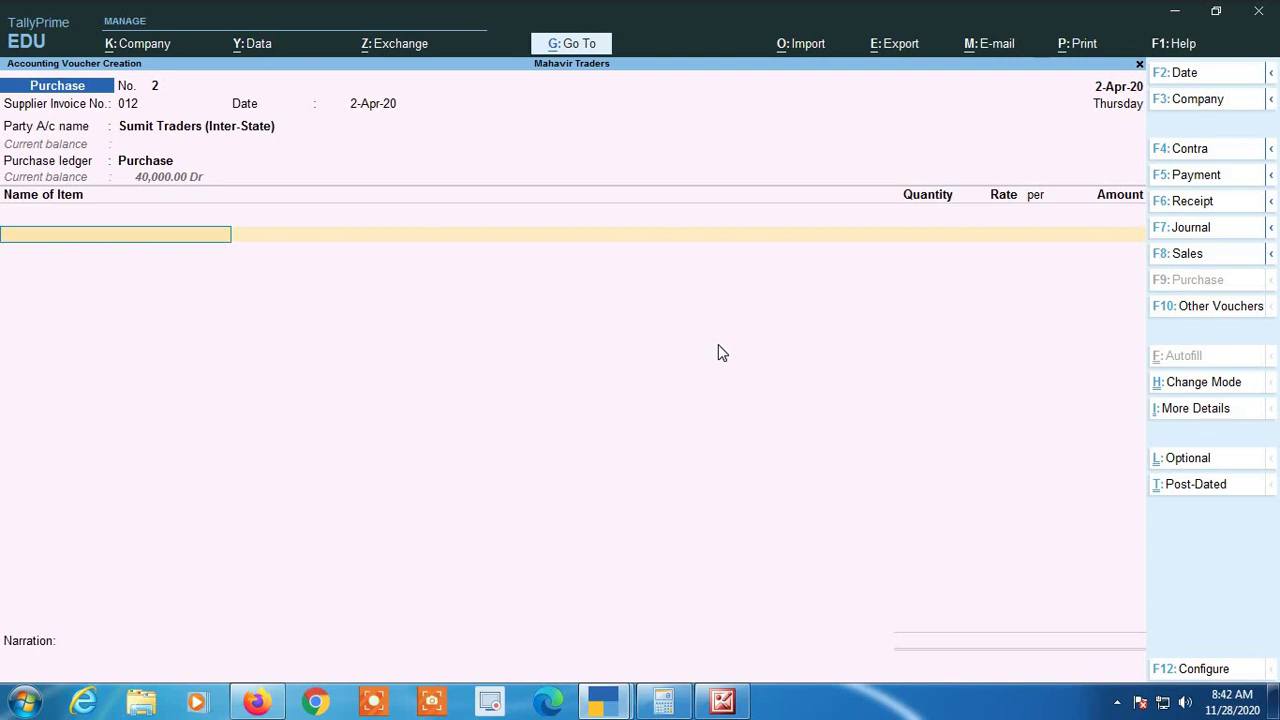
# Add Sugar @5% as the first stock item with a quantity of 250 kgs at a rate of 40
pyautogui.write('SU')
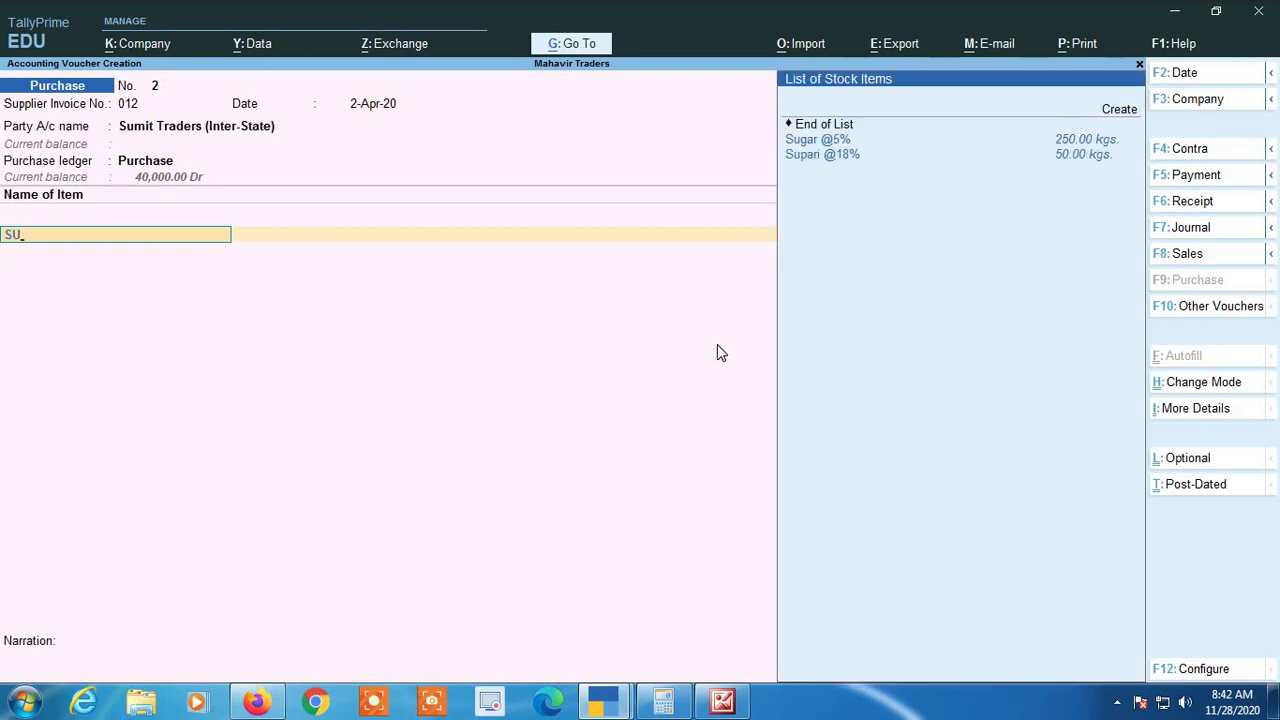
pyautogui.press('Return')
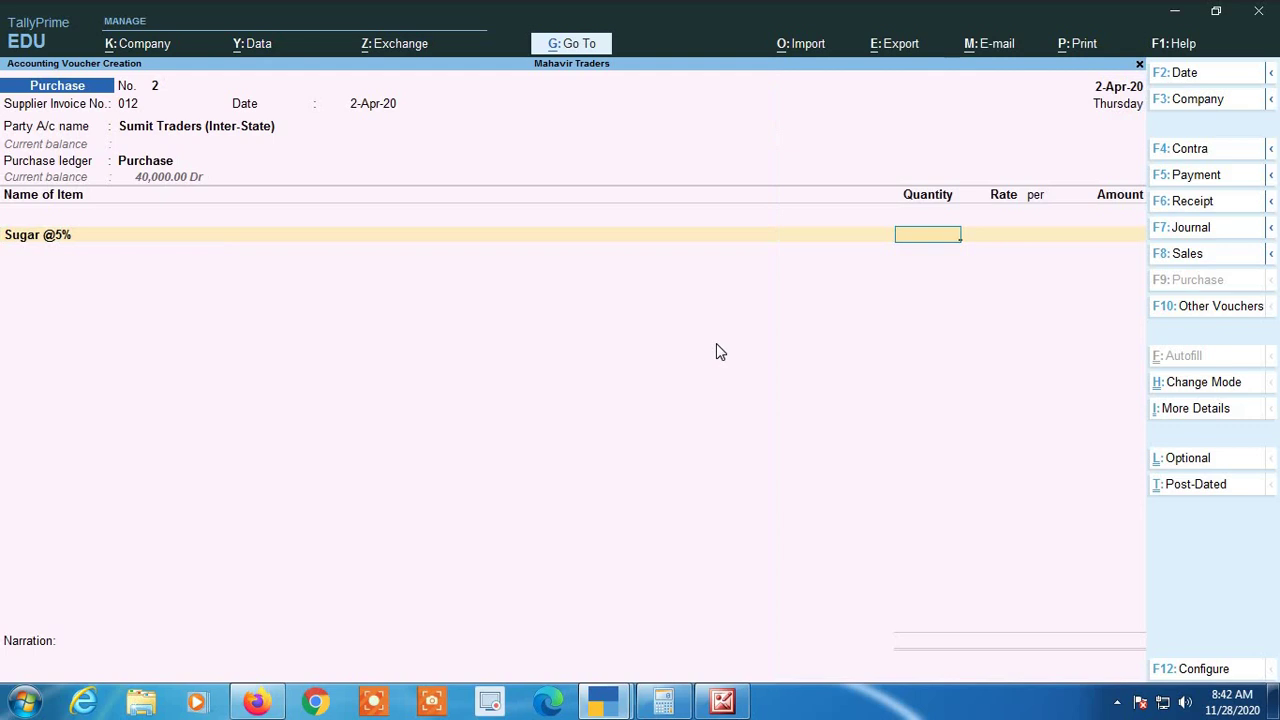
pyautogui.write('250')
pyautogui.press('Return')
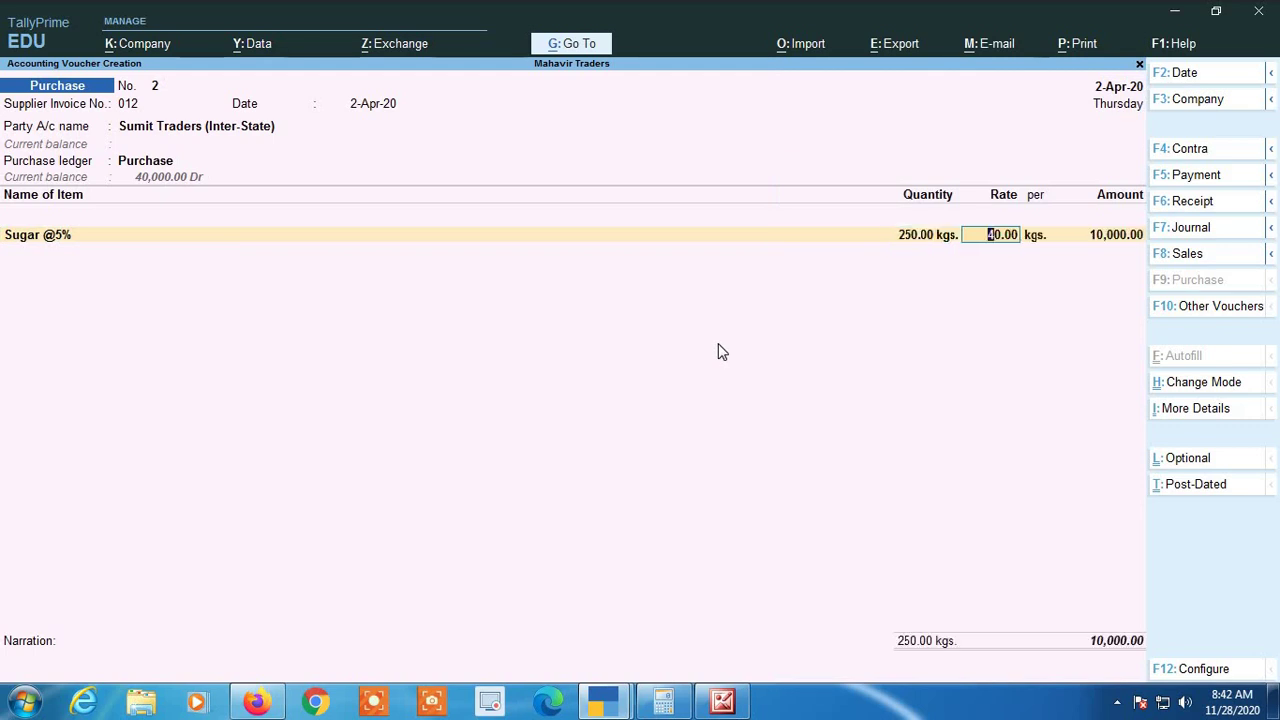
pyautogui.press('Return')
pyautogui.press('Return')
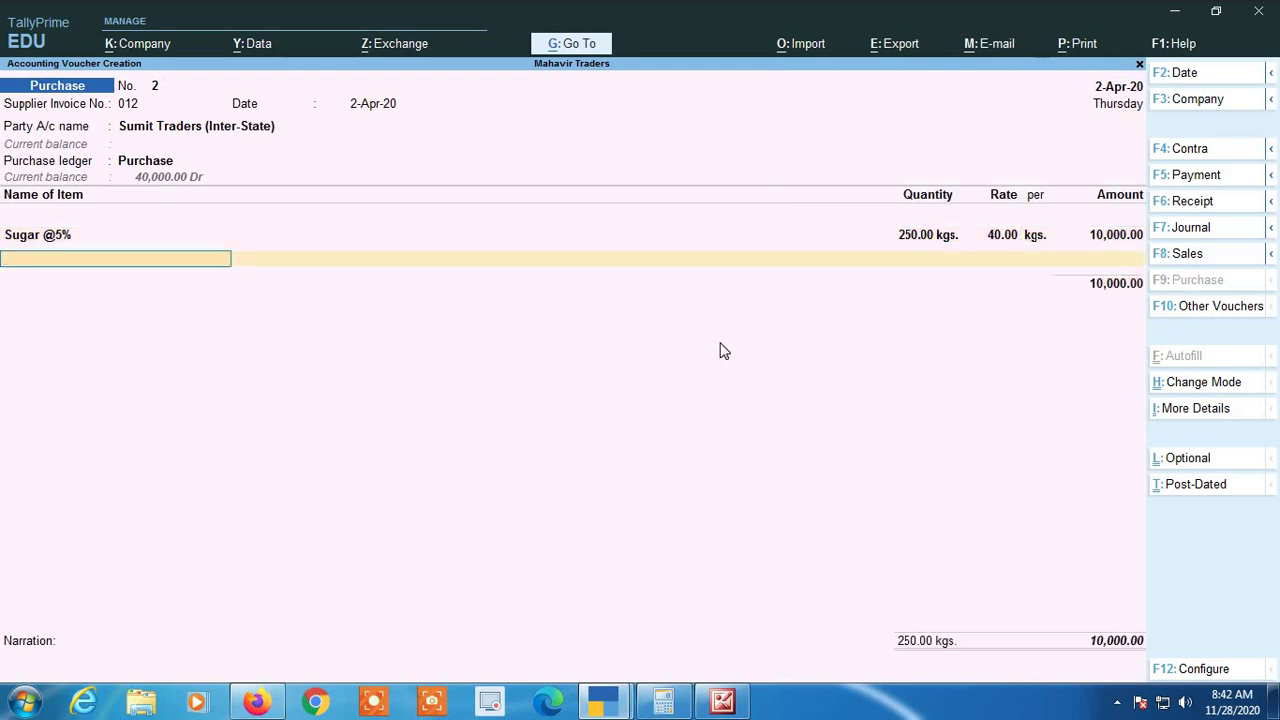
pyautogui.write('al')
pyautogui.press('Return')
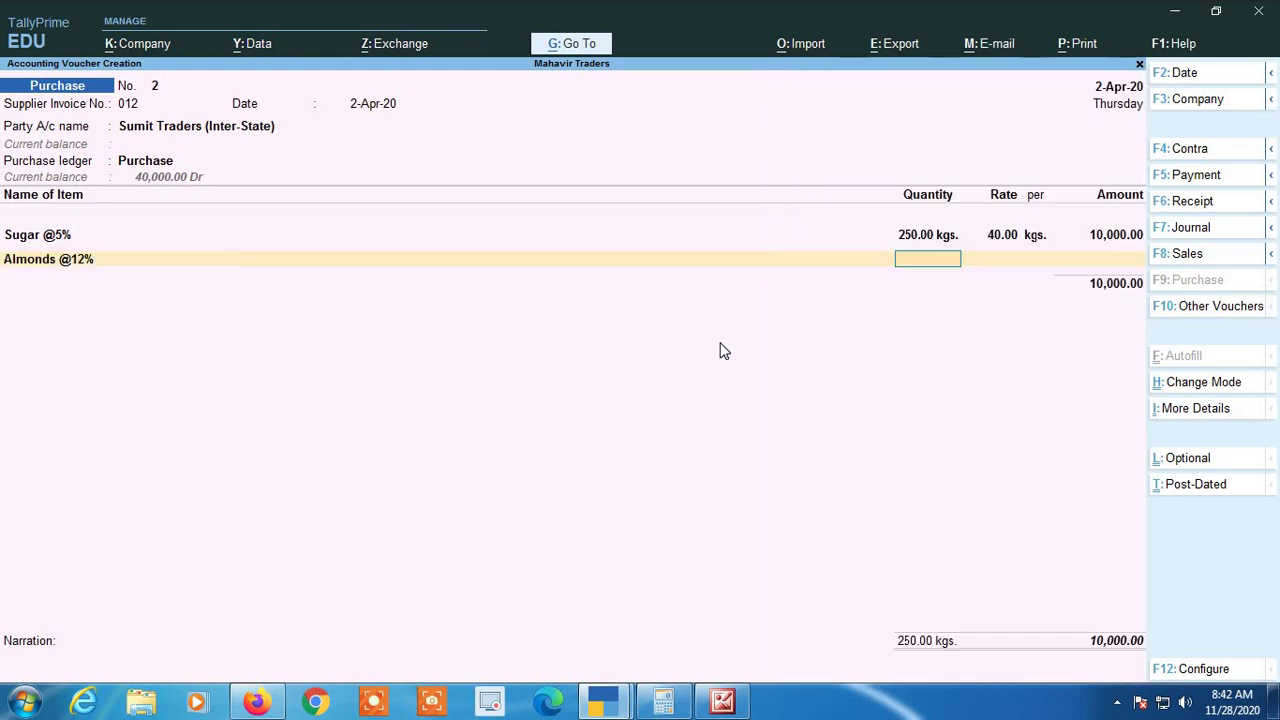
pyautogui.write('100')
pyautogui.press('Return')
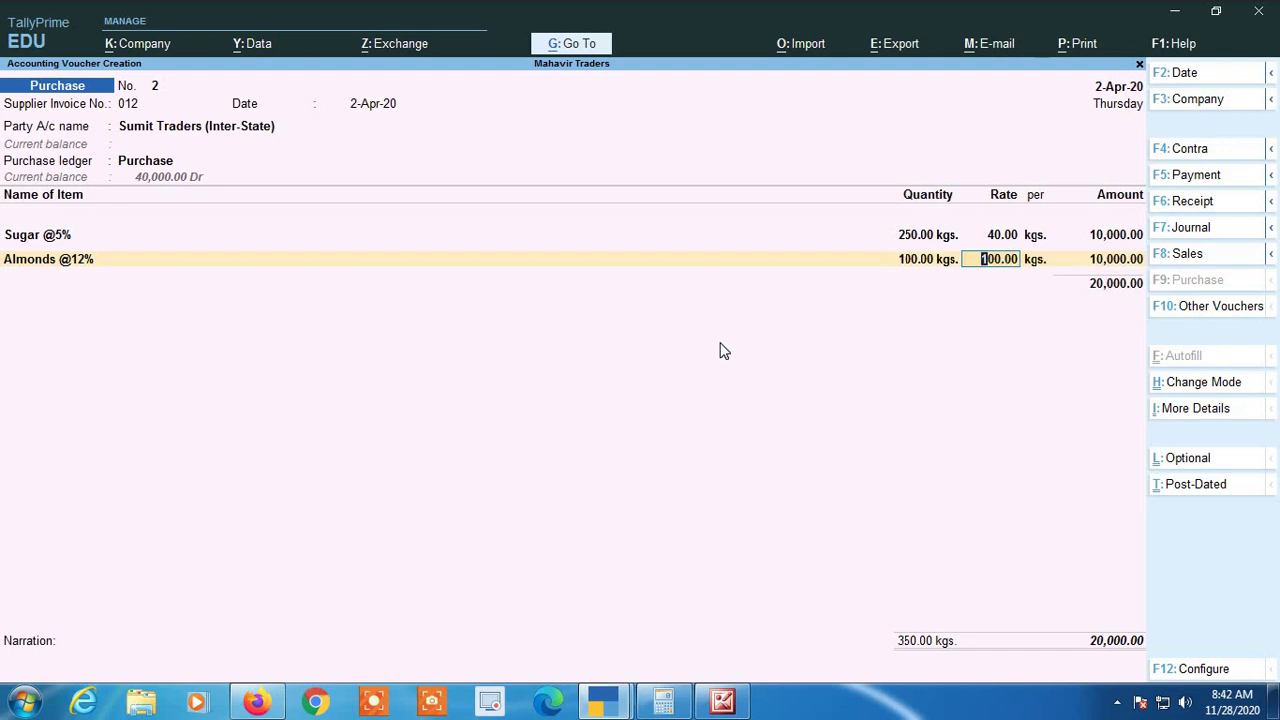
pyautogui.press('Return')
pyautogui.press('Return')
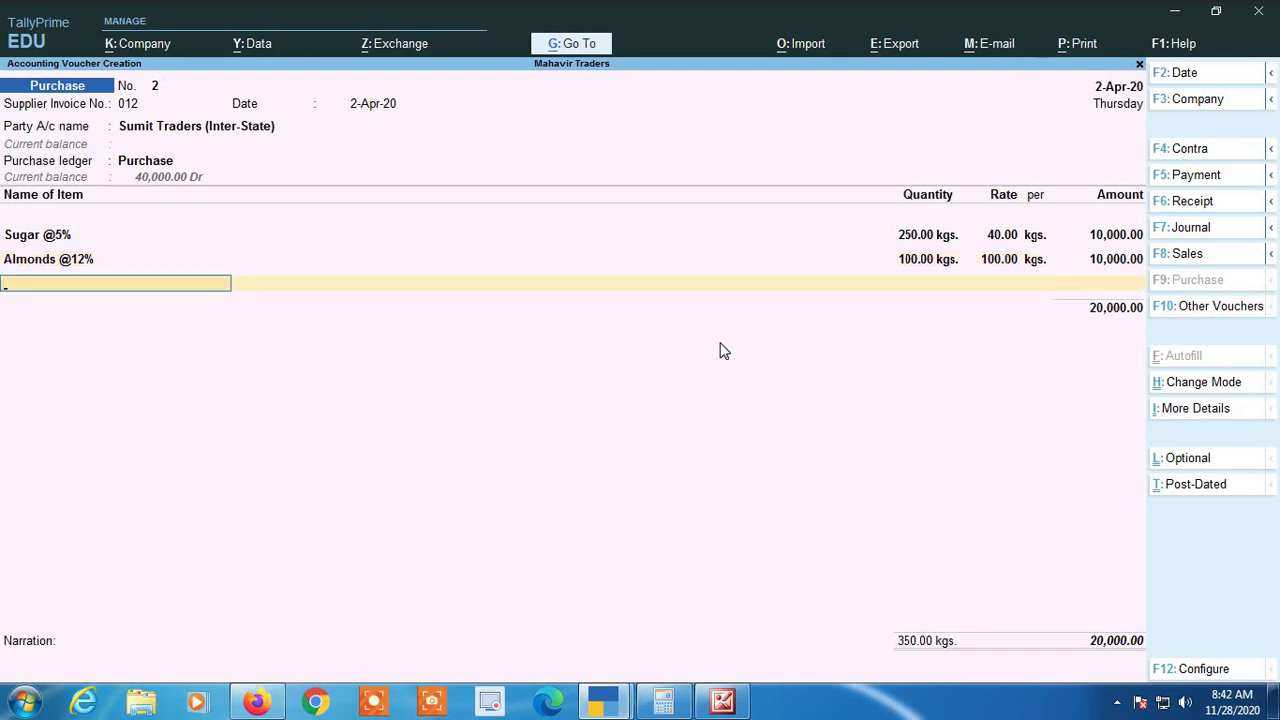
pyautogui.write('SU')
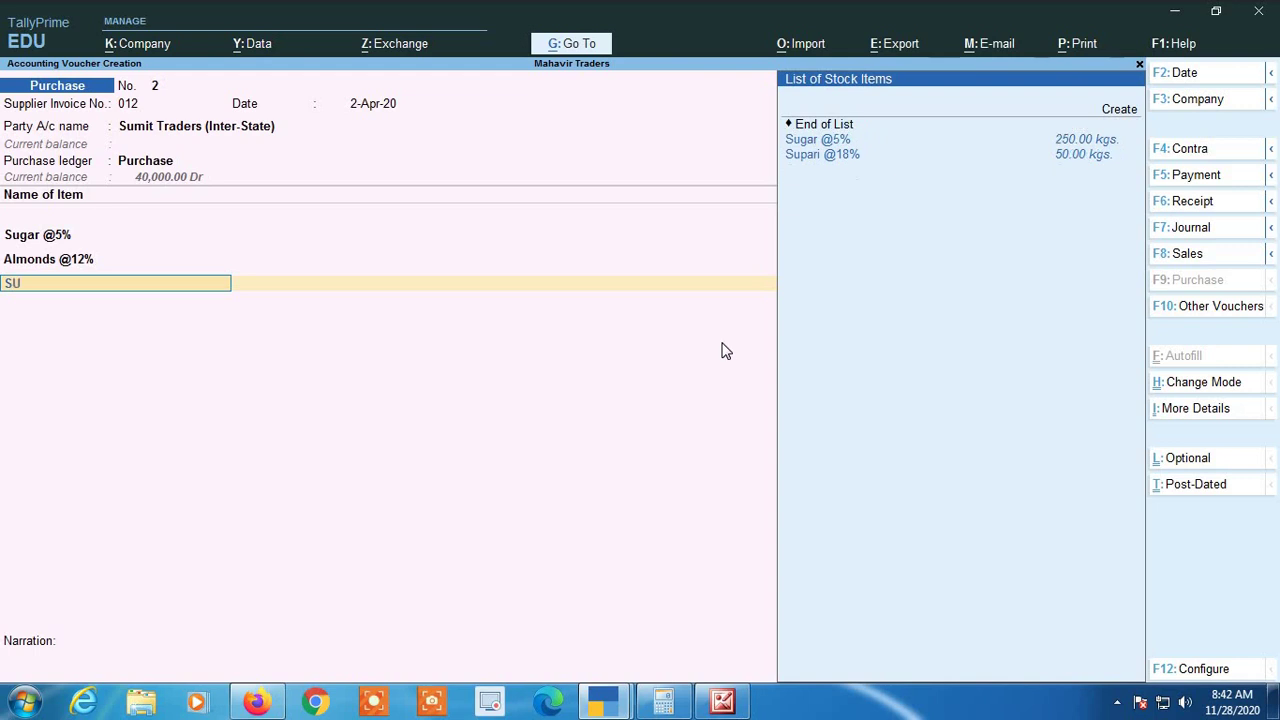
pyautogui.press('Down')
pyautogui.press('Return')
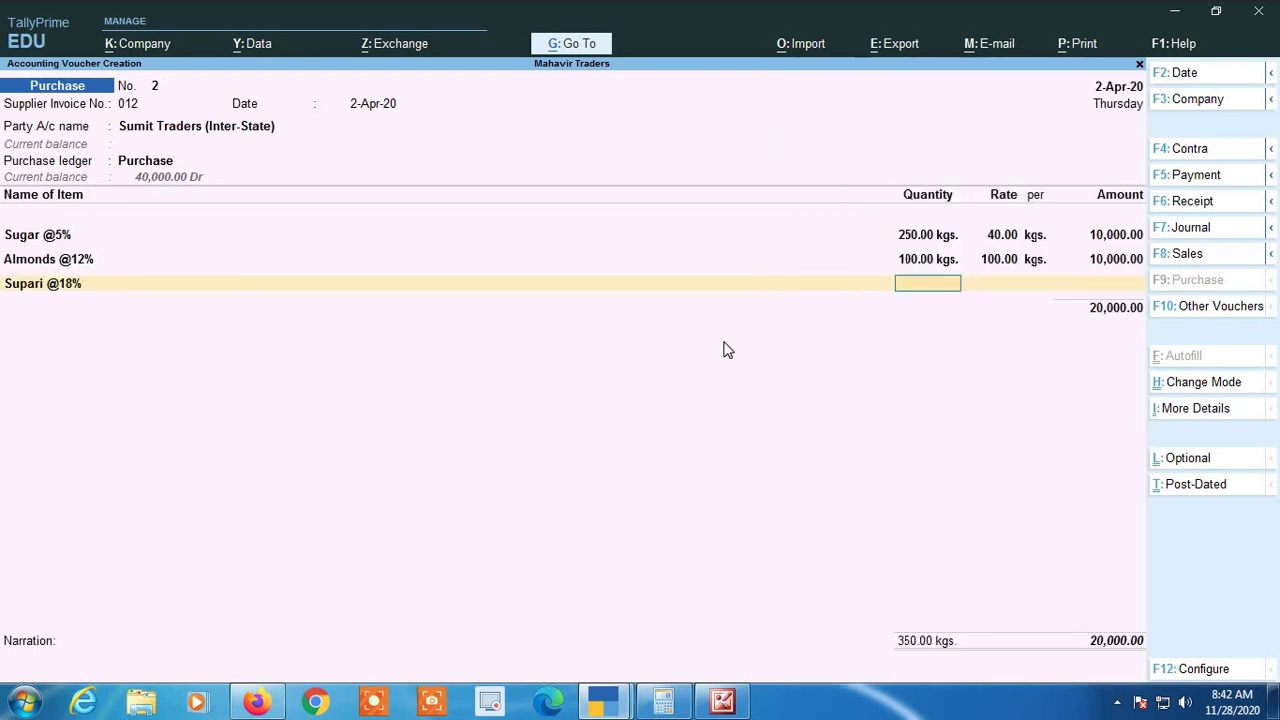
pyautogui.write('50')
pyautogui.press('Return')
pyautogui.write('100')
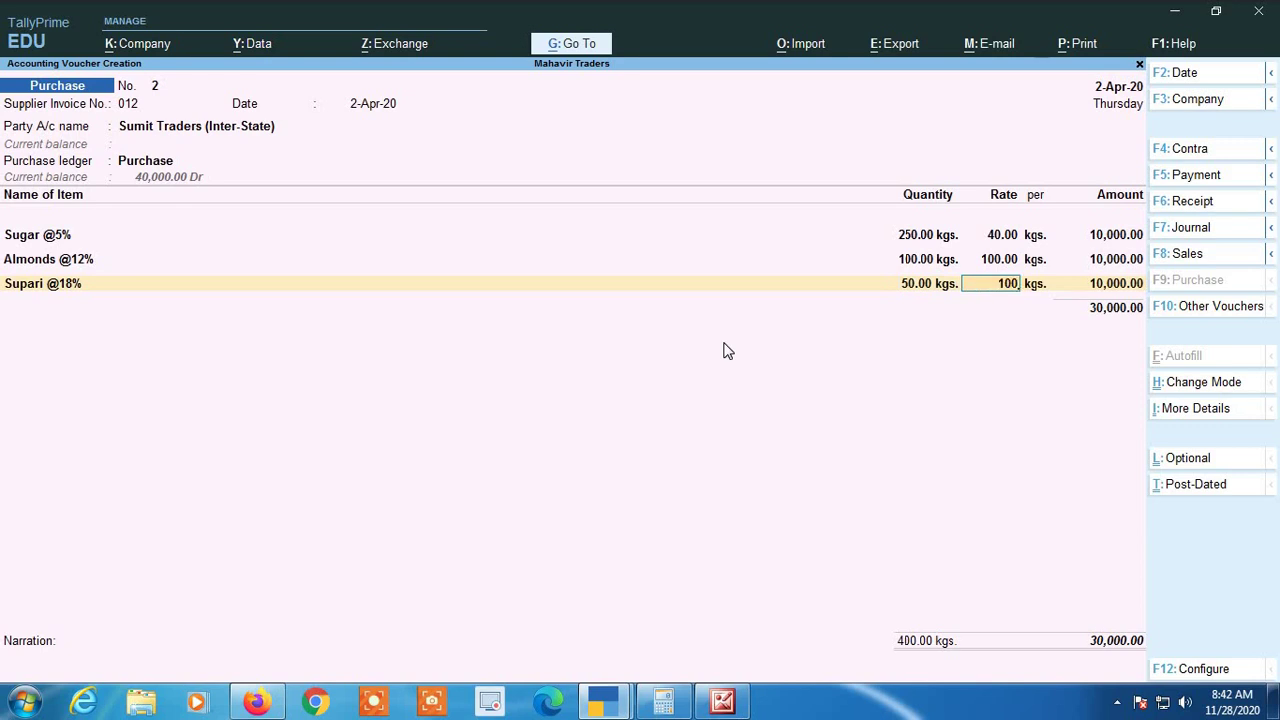
pyautogui.press('Return')
pyautogui.press('BackSpace')
pyautogui.write('200')
pyautogui.press('Return')
pyautogui.press('Return')
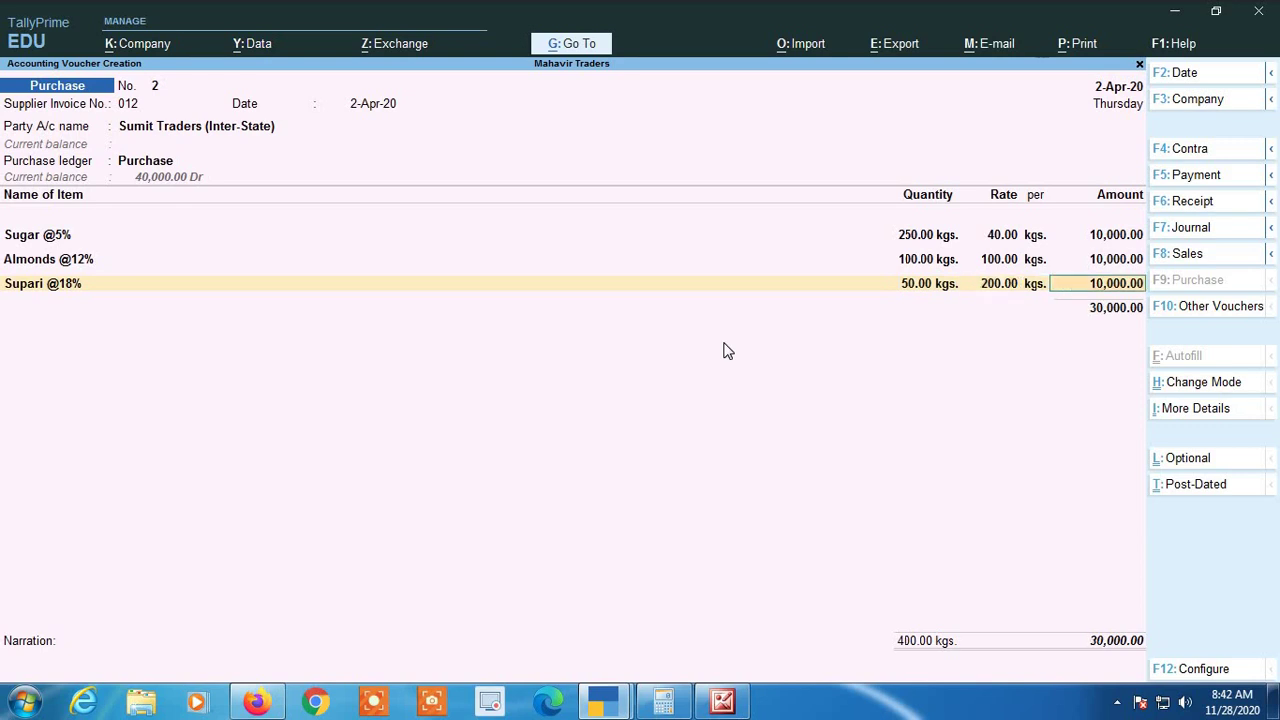
pyautogui.press('Return')
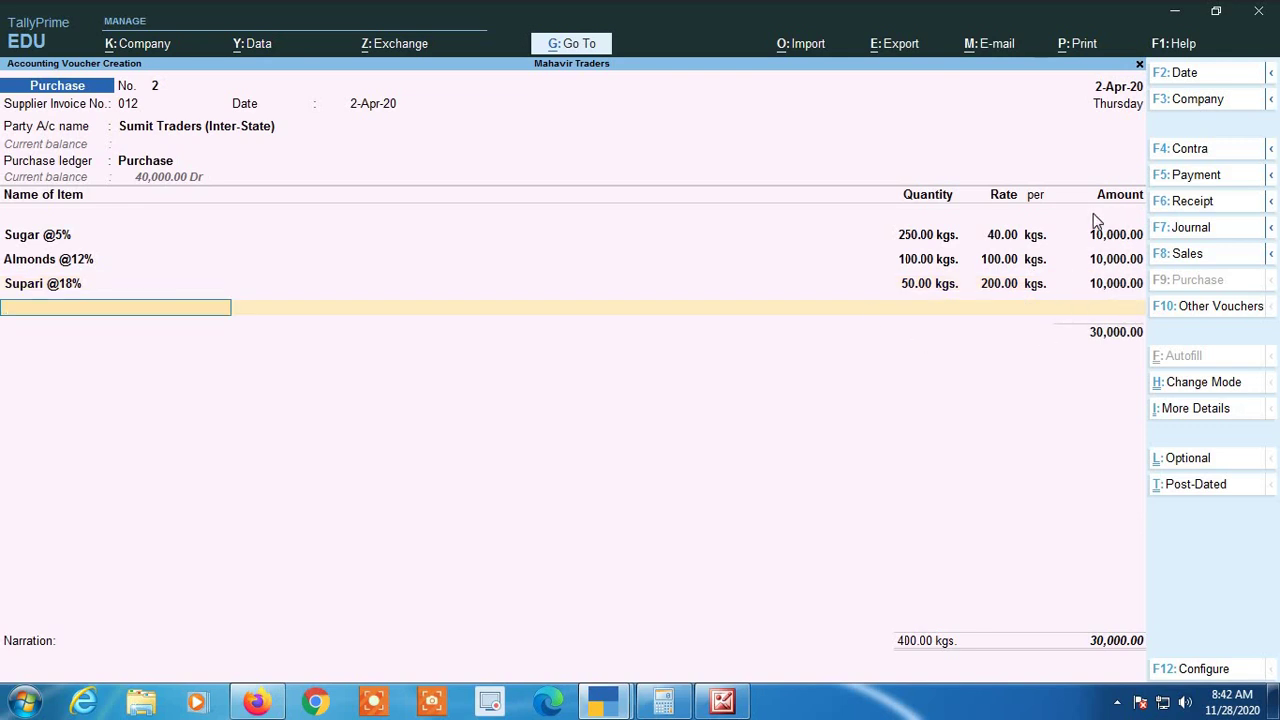
# Add Salt (Exempt) as the fourth stock item with a quantity of 500 kgs at a rate of 20, and end the item list
pyautogui.write('sa')
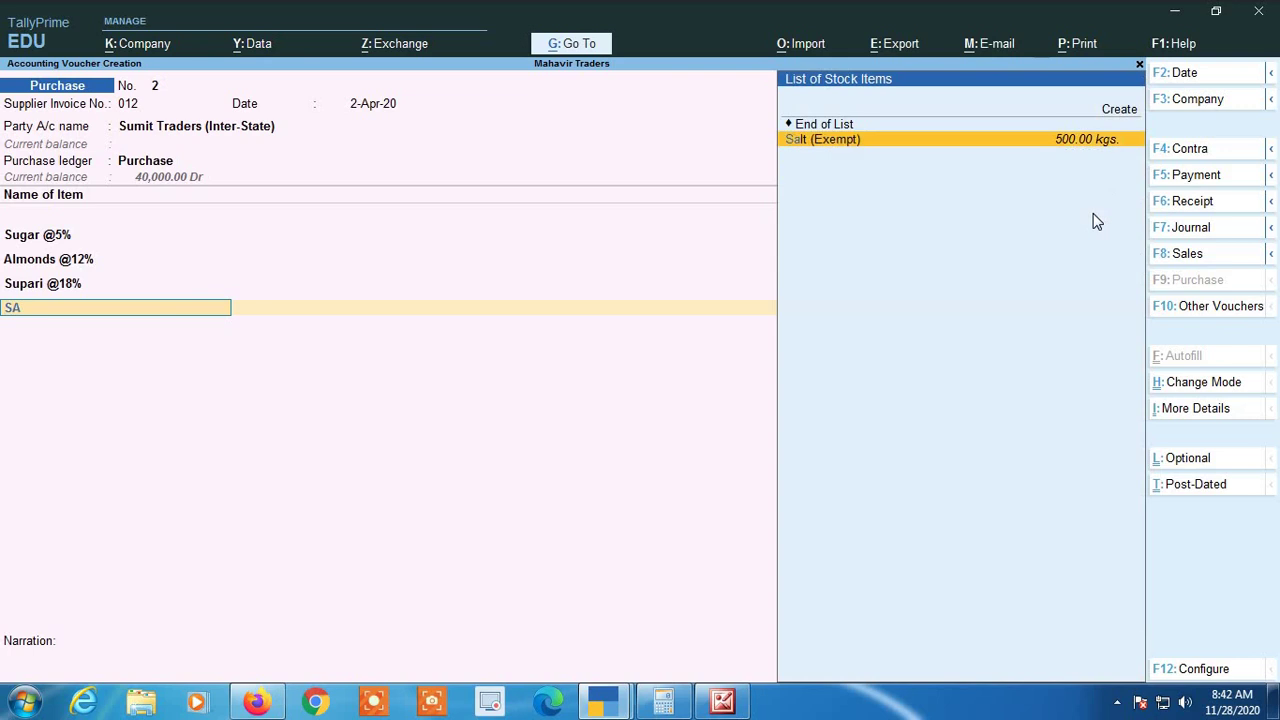
pyautogui.press('Return')
pyautogui.write('500')
pyautogui.press('Return')
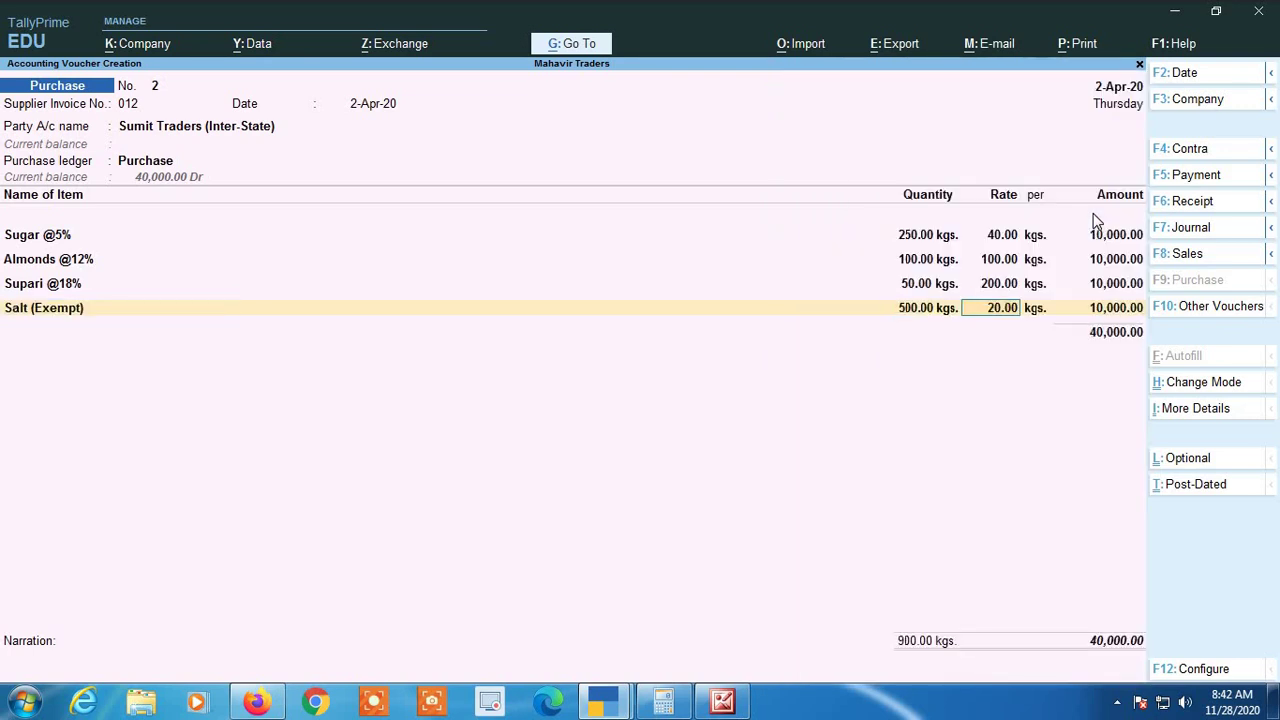
pyautogui.press('Return')
pyautogui.press('Return')
pyautogui.press('Return')
pyautogui.press('Return')
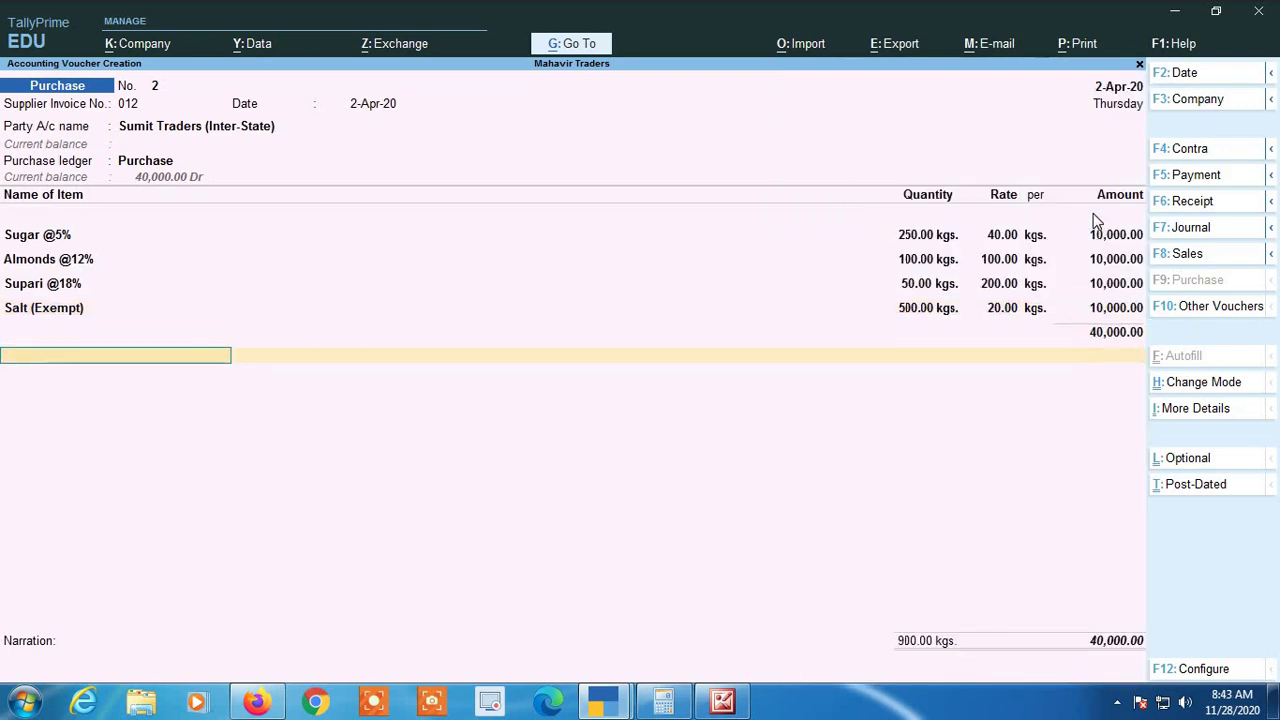
# Try to apply the Cgst and Sgst tax ledgers below the stock items of the inter-state purchase
pyautogui.write('Cgs')
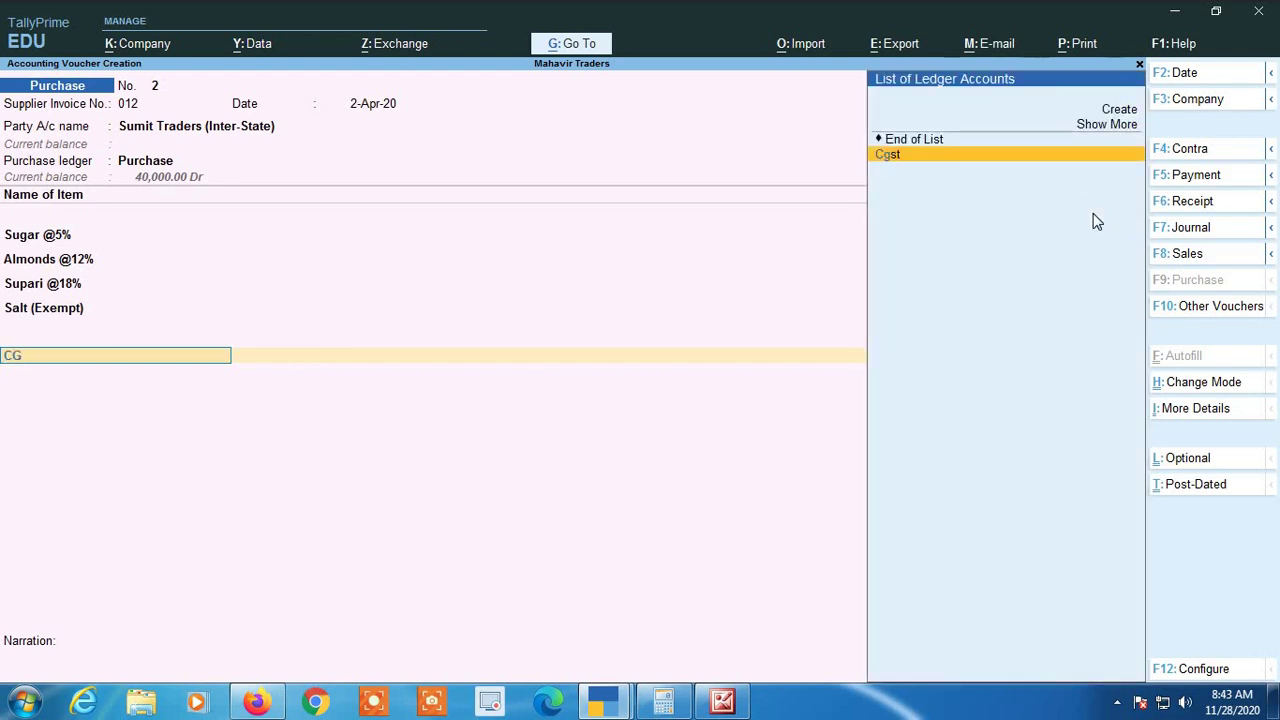
pyautogui.press('Return')
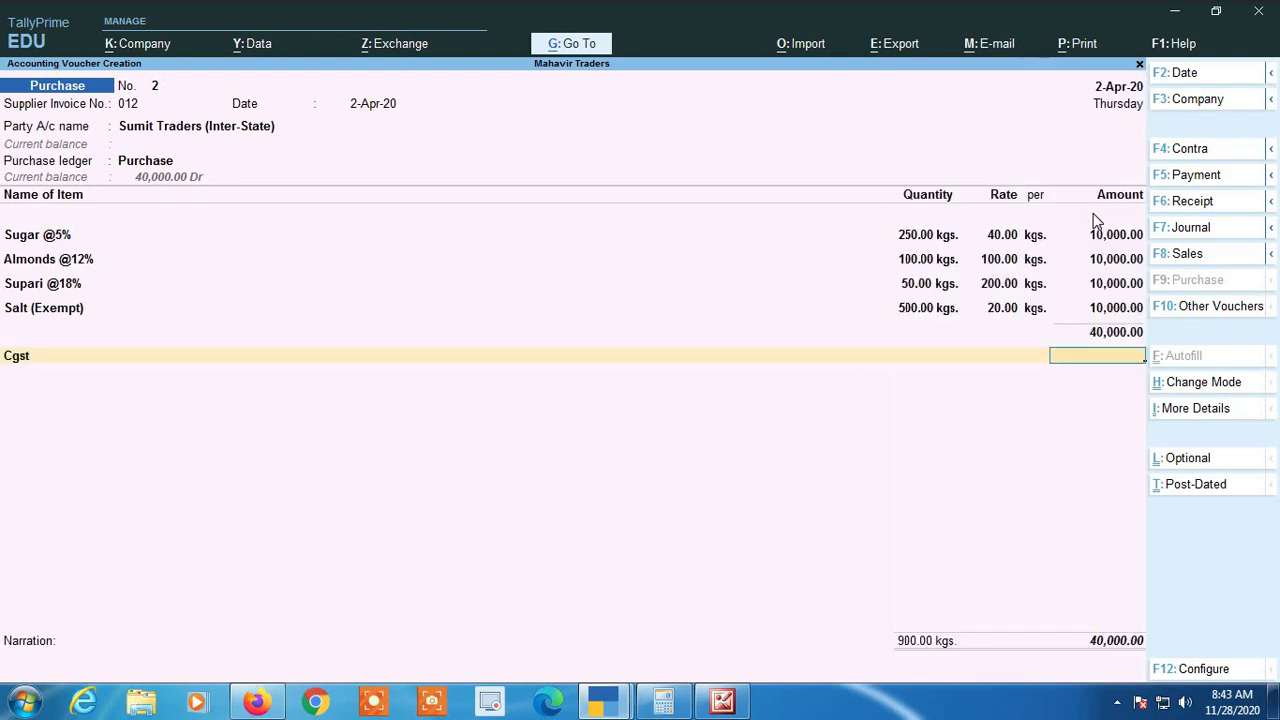
pyautogui.press('Return')
pyautogui.write('SG')
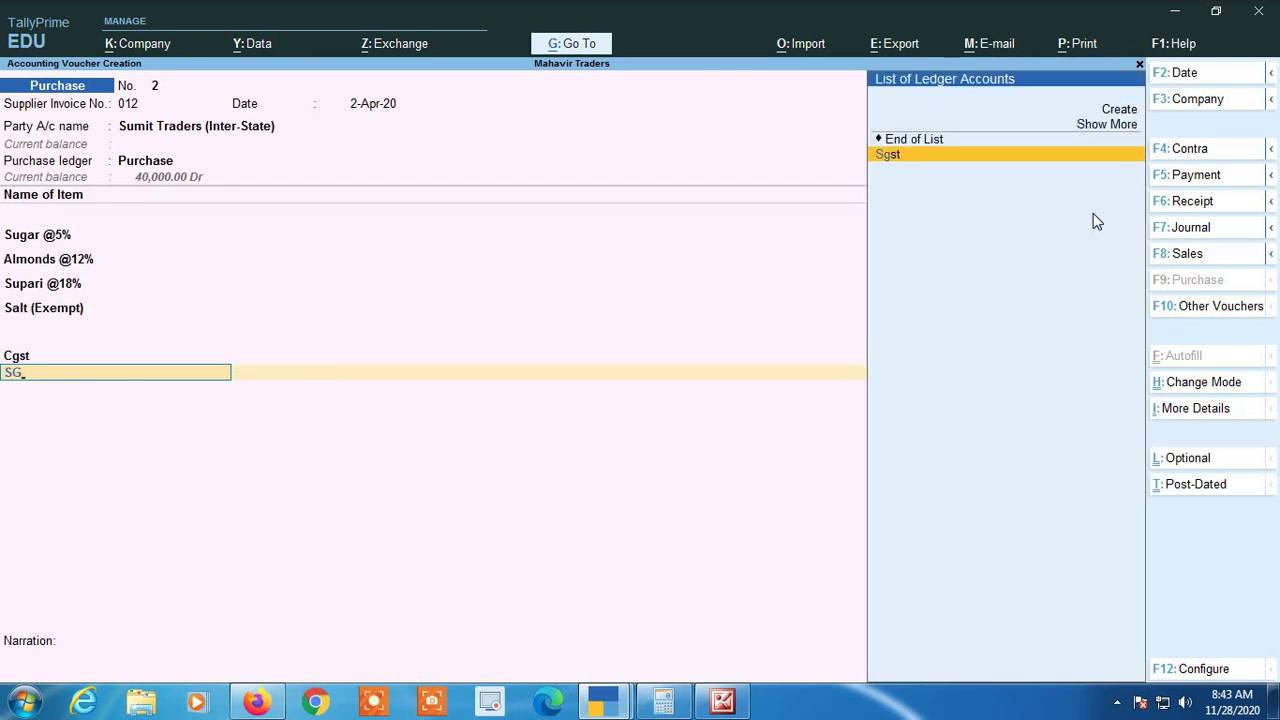
pyautogui.press('Return')
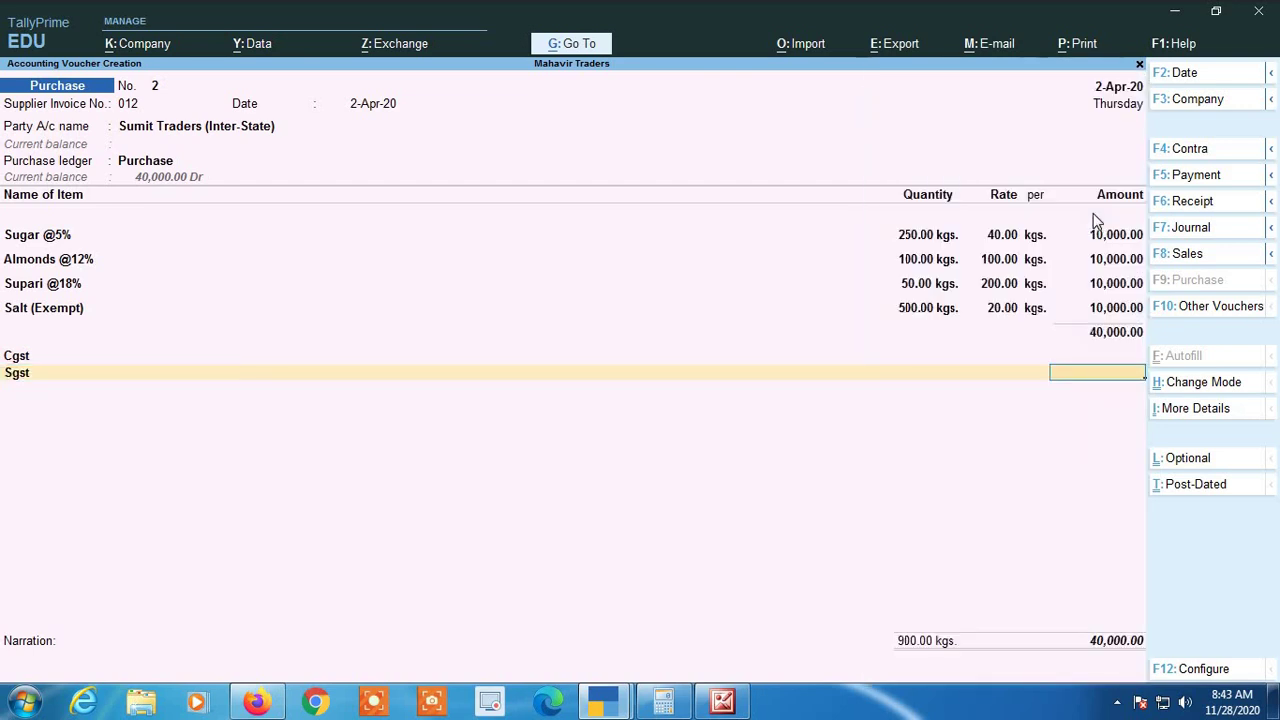
# Remove the Cgst and Sgst ledger lines from the purchase voucher
pyautogui.press('BackSpace')
pyautogui.press('BackSpace')
pyautogui.press('BackSpace')
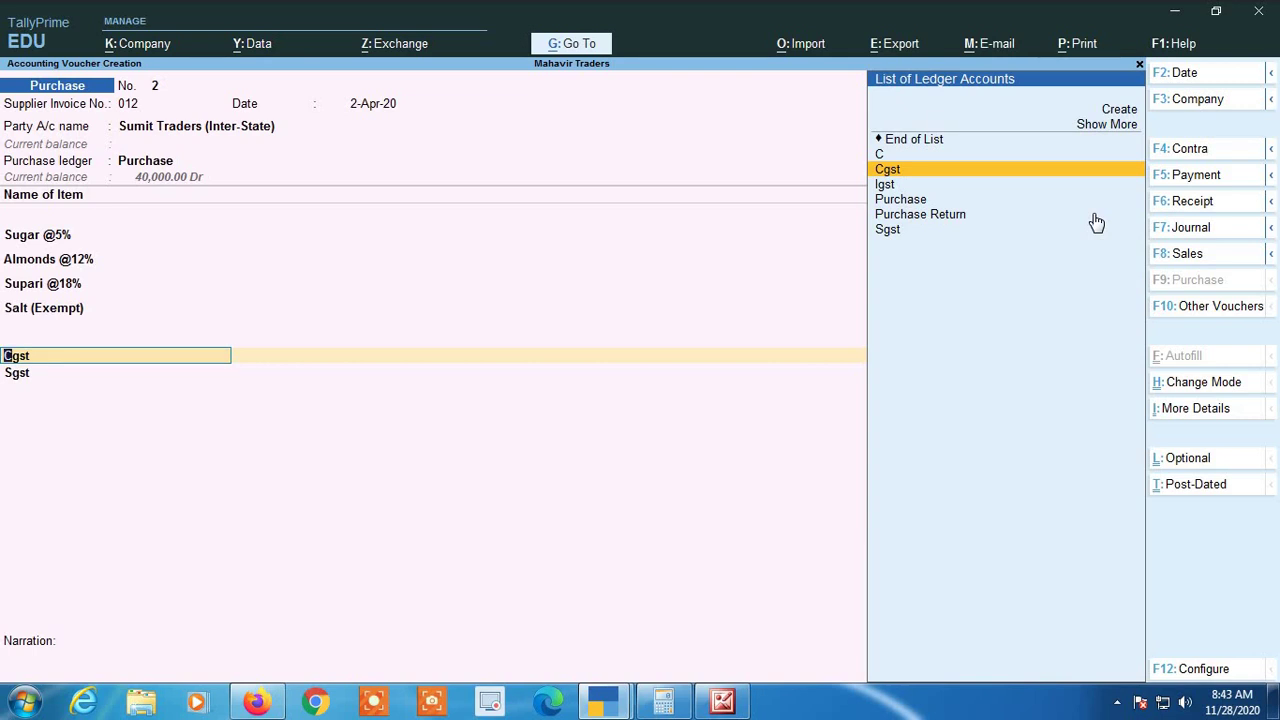
pyautogui.press('alt')
pyautogui.press('Up')
pyautogui.press('Up')
pyautogui.press('Up')
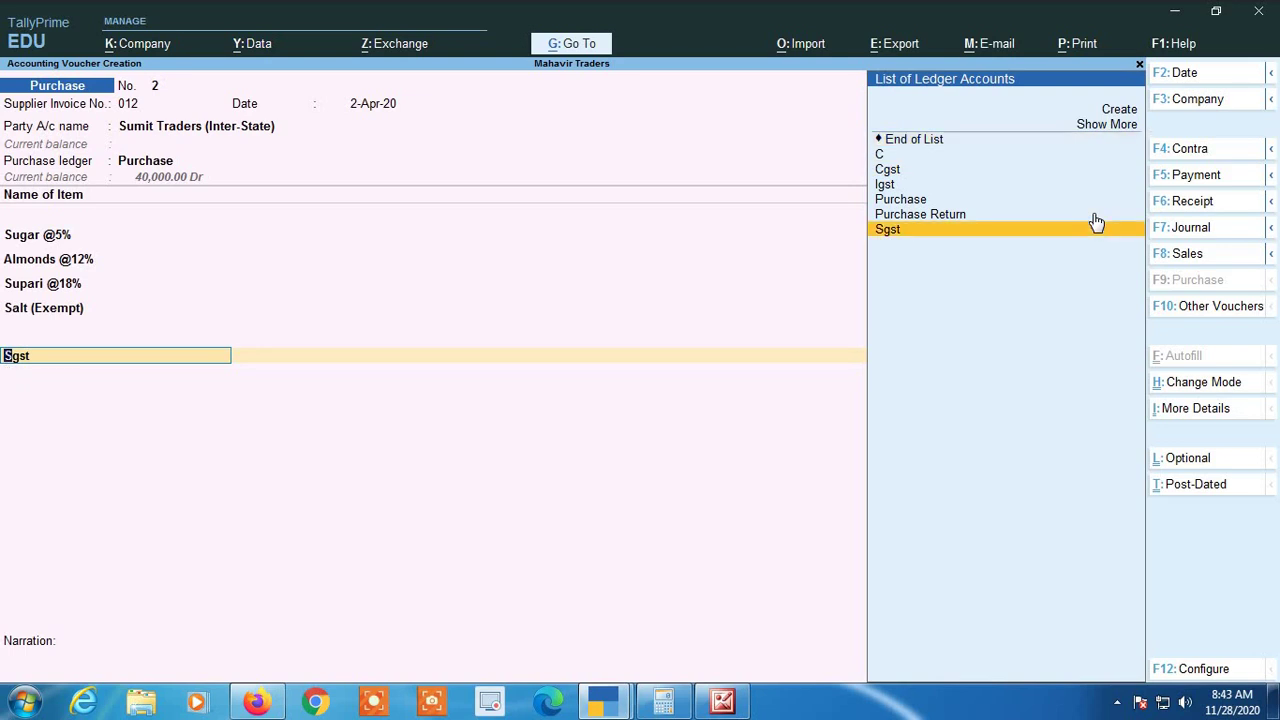
pyautogui.press('Up')
pyautogui.press('Up')
pyautogui.press('Up')
pyautogui.press('Up')
pyautogui.press('Up')
pyautogui.press('Up')
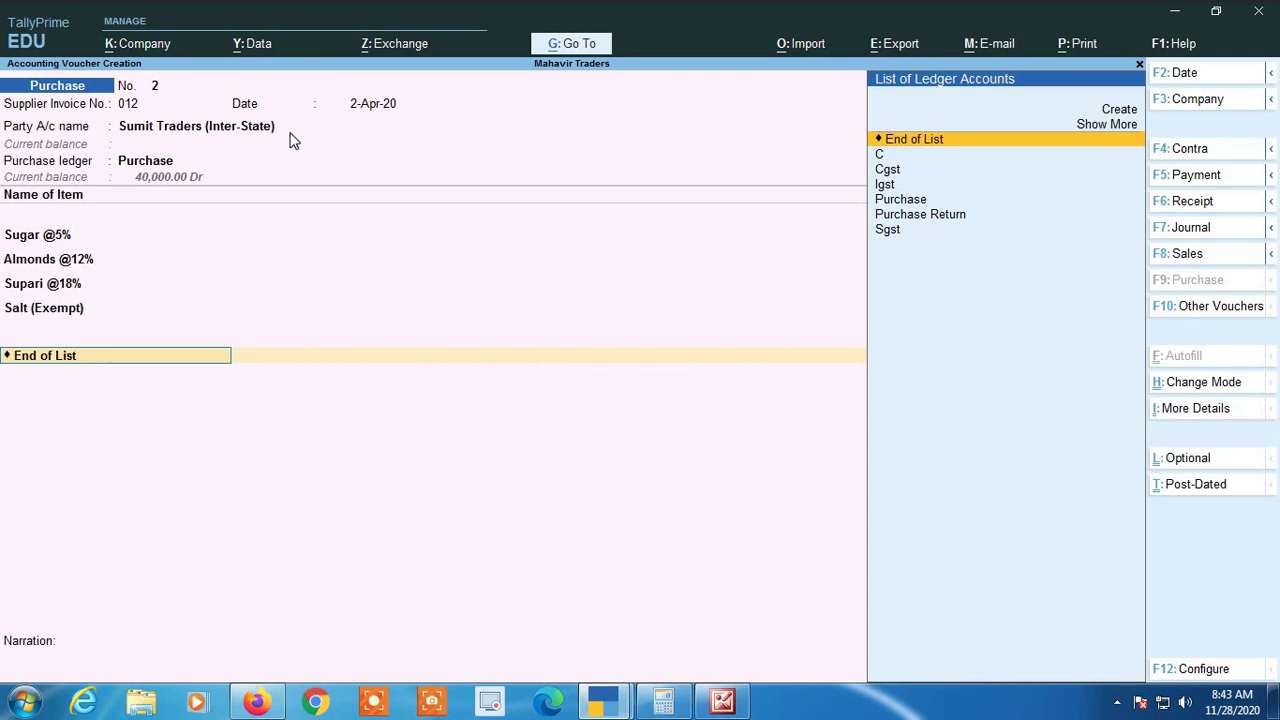
# Add the Igst ledger below the stock items and accept its automatically calculated amount
pyautogui.press('Down')
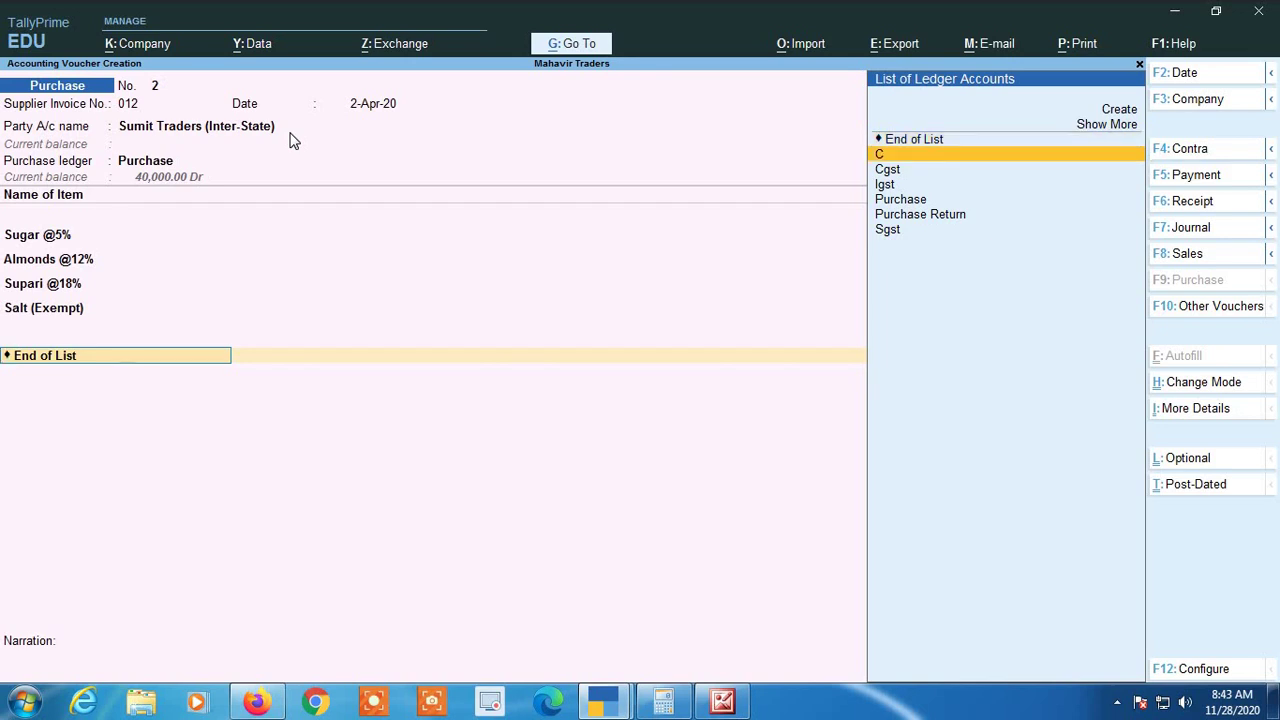
pyautogui.press('Down')
pyautogui.press('Down')
pyautogui.press('Return')
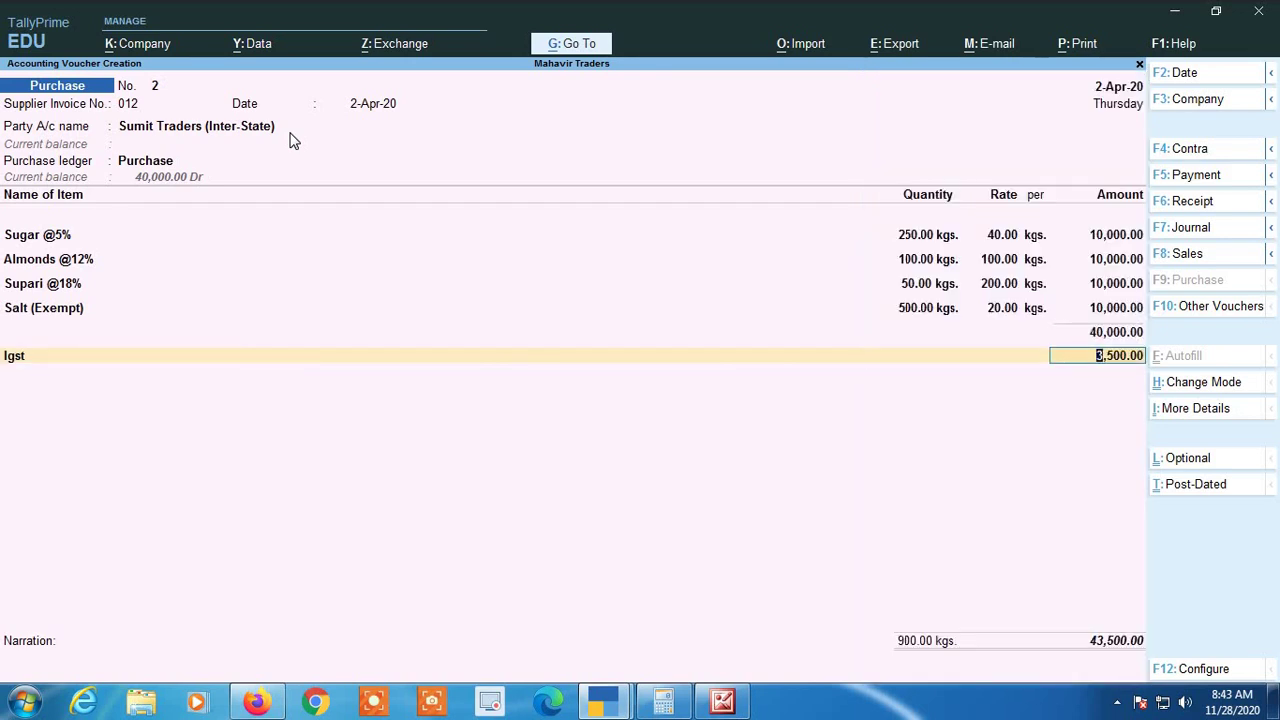
pyautogui.press('Return')
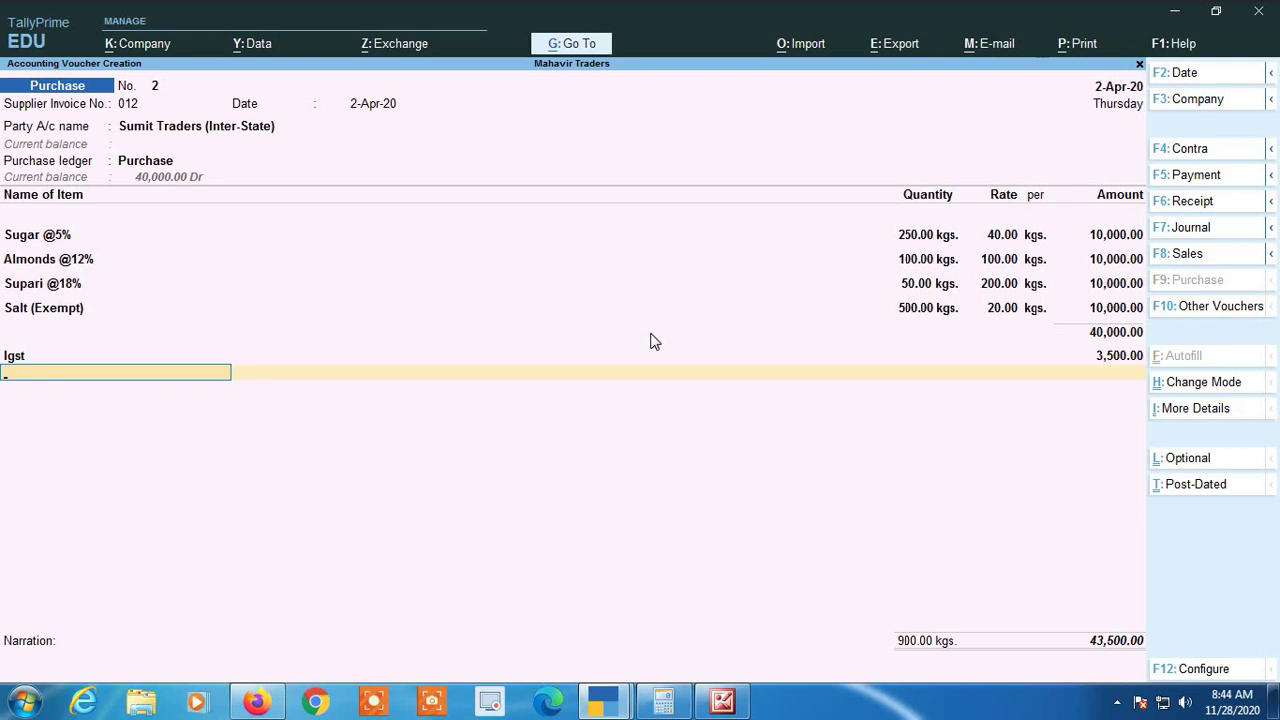
# End the ledger list, leave the narration blank, and save the Sumit Traders purchase voucher
pyautogui.press('Return')
pyautogui.press('Return')
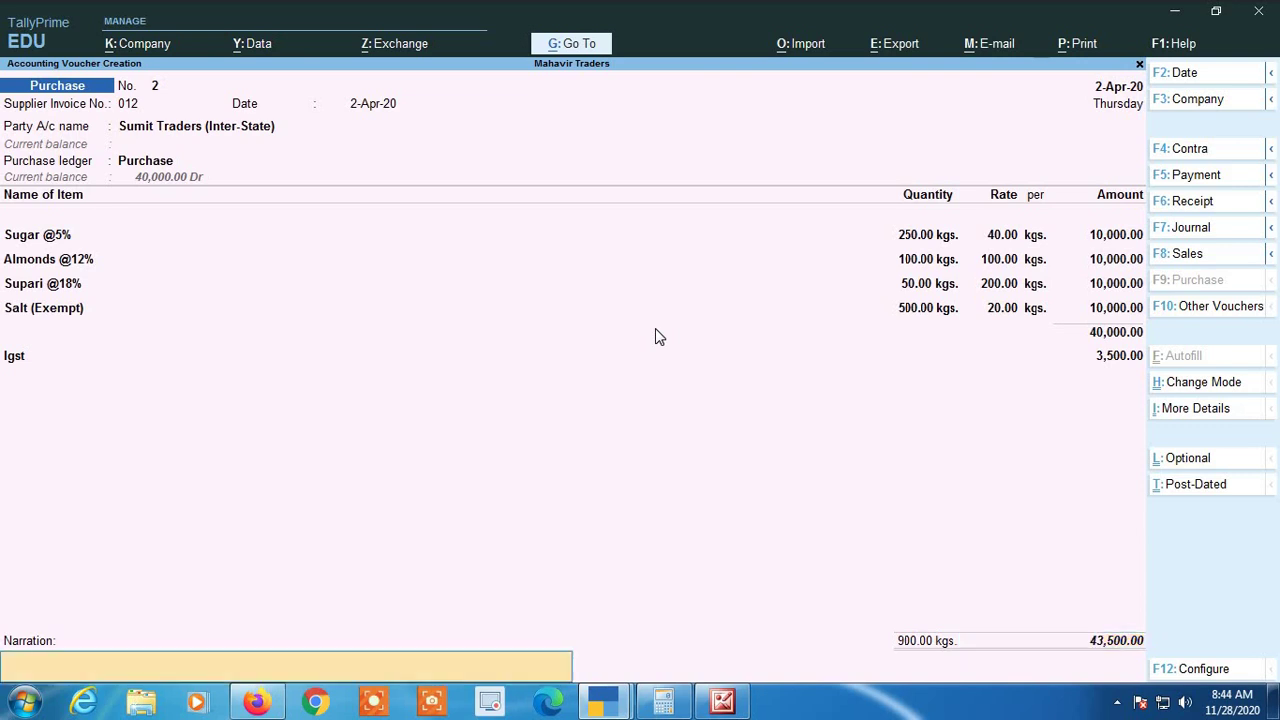
pyautogui.press('Return')
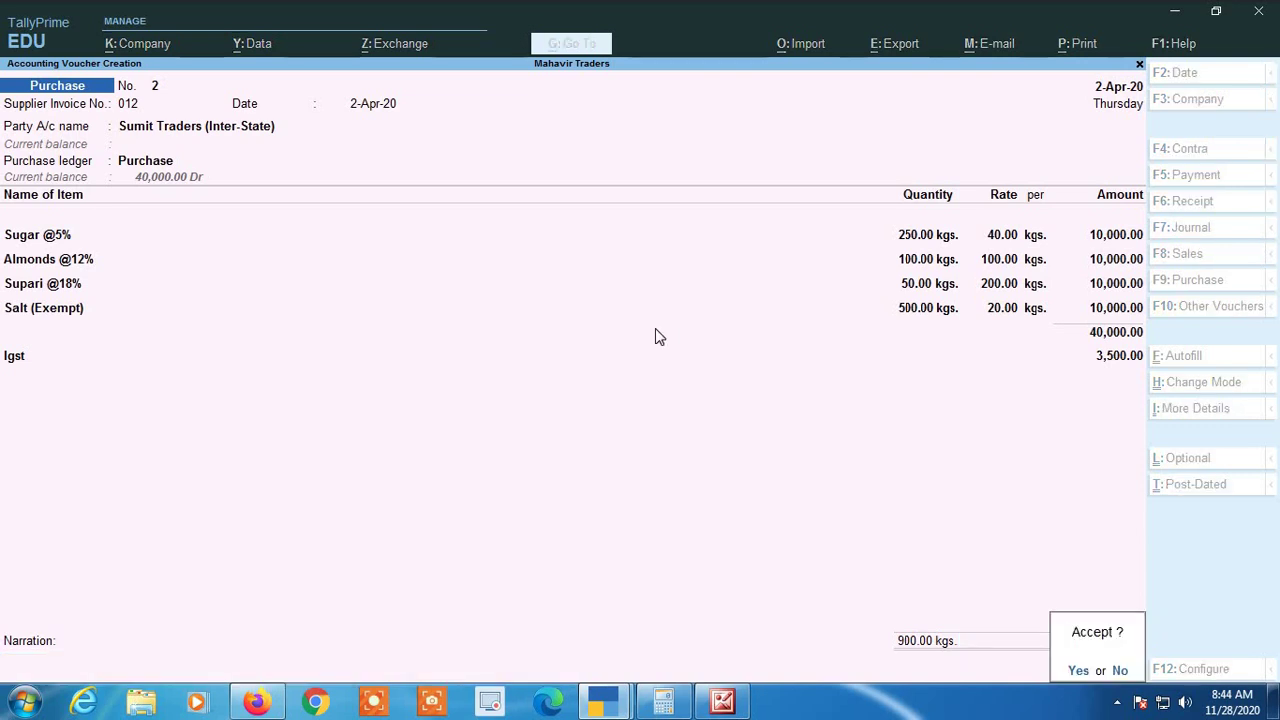
pyautogui.press('Return')
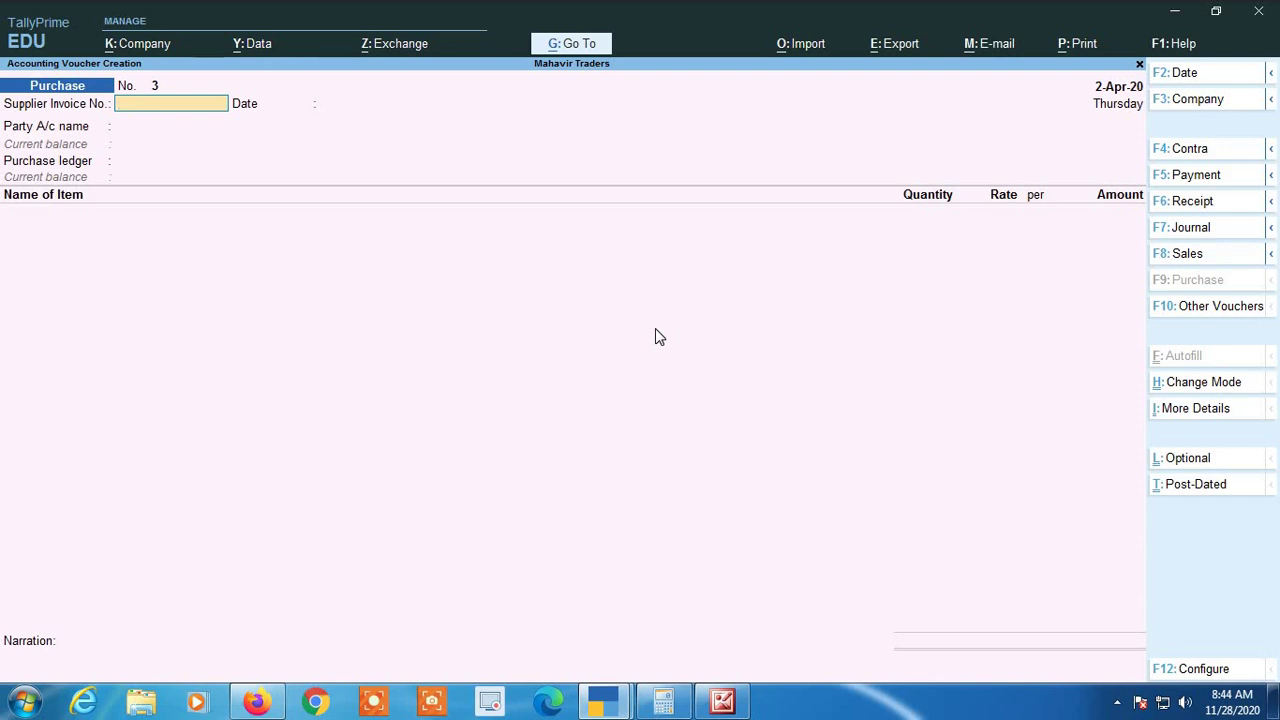
# Quit the blank purchase voucher and return to the Gateway of Tally, keeping the program open
pyautogui.press('Escape')
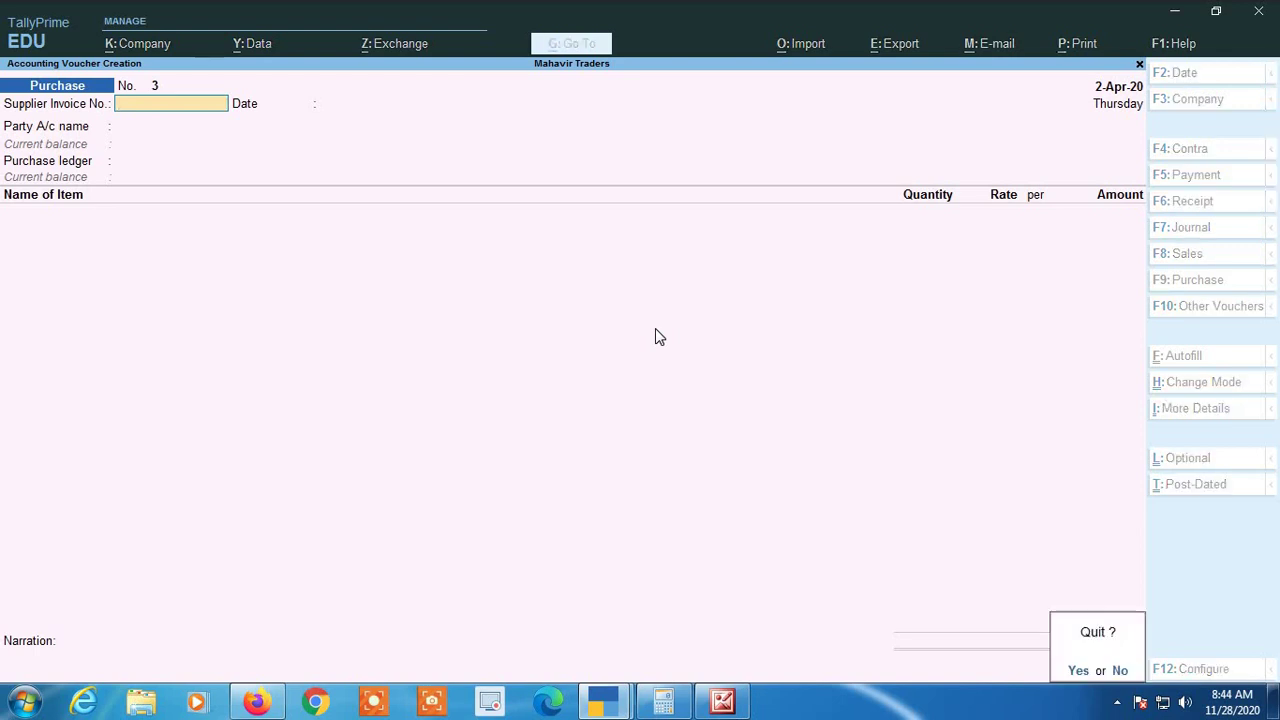
pyautogui.press('Return')
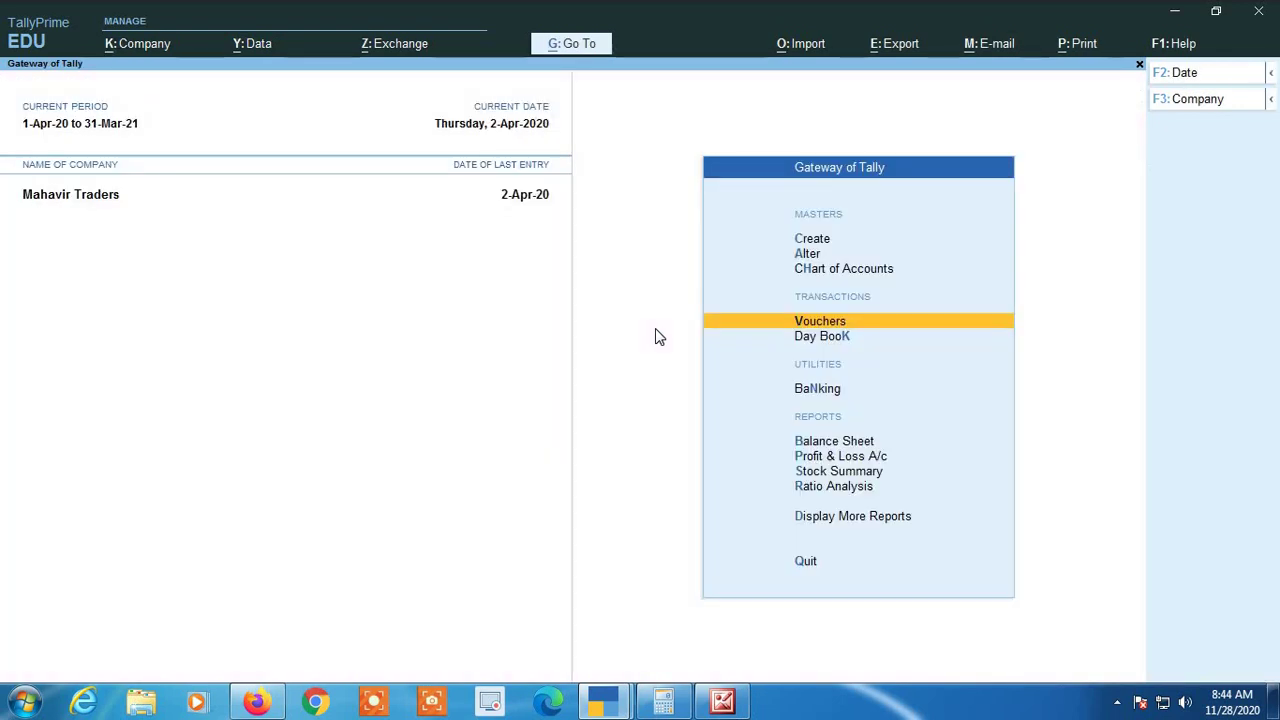
pyautogui.press('Escape')
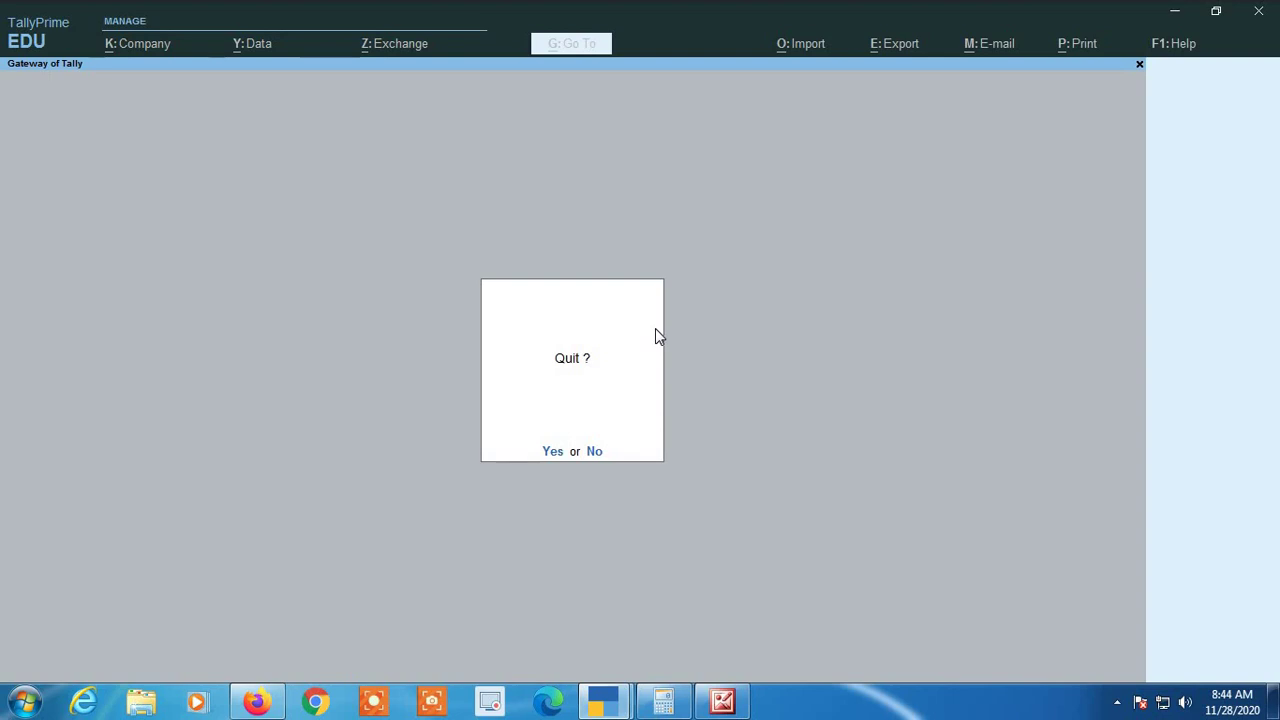
pyautogui.press('Escape')
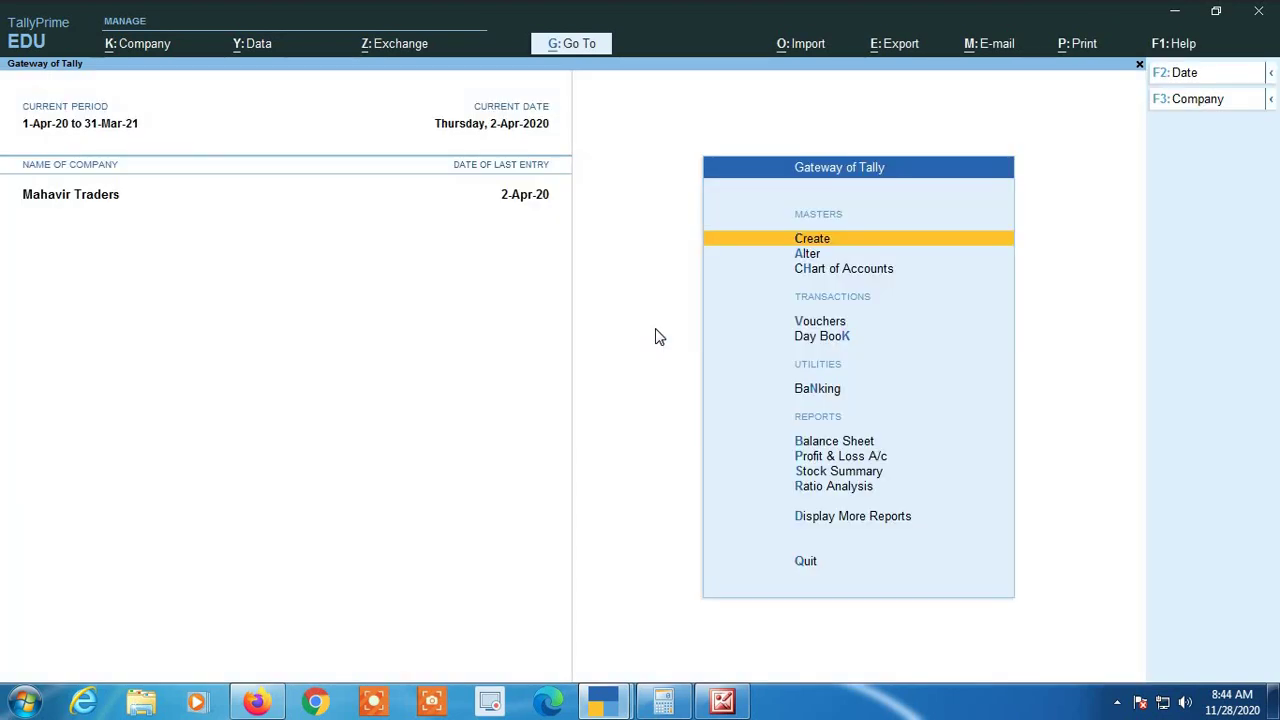